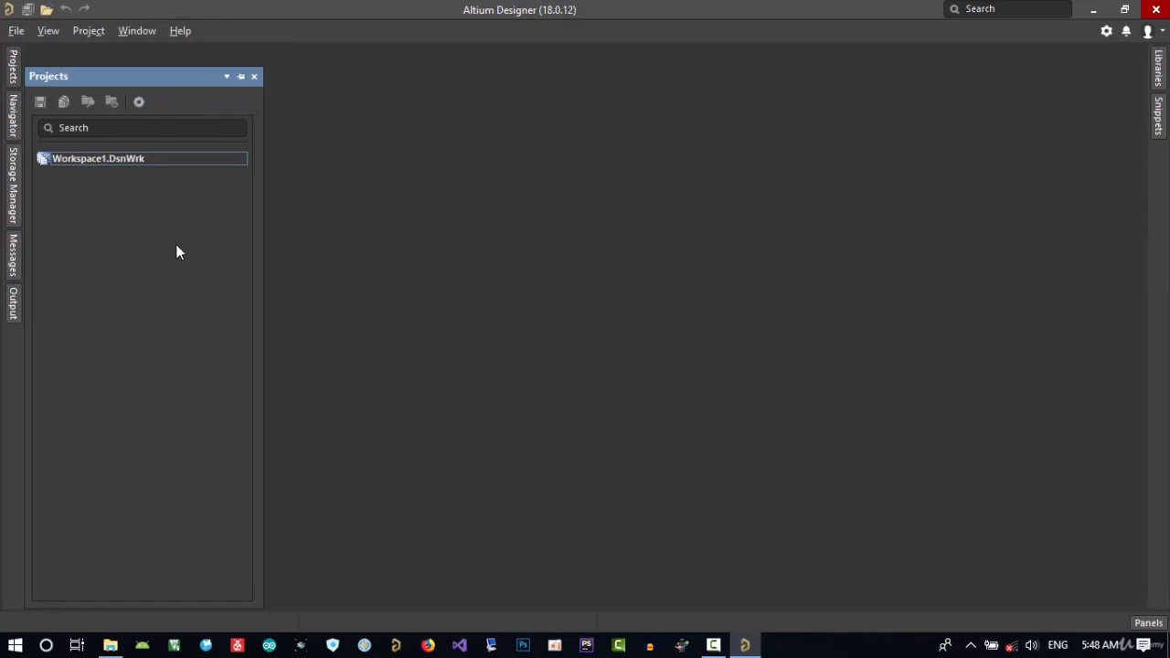
Create a new multi-board design project in the workspace.
right_click(73, 158)
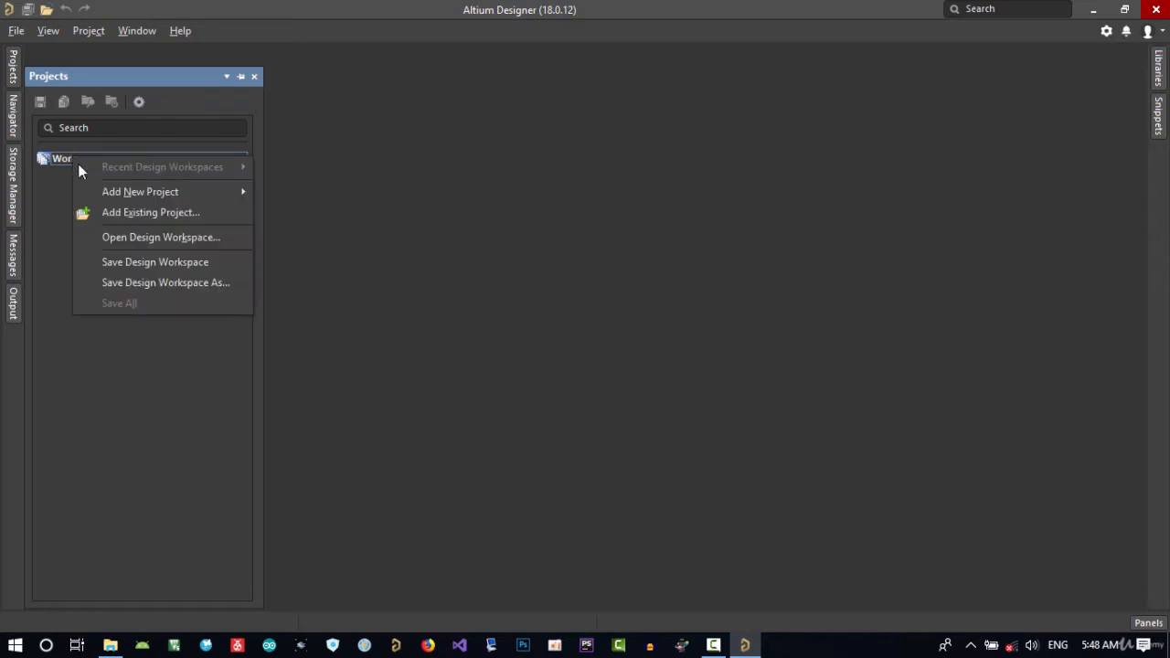
mouse_move(124, 195)
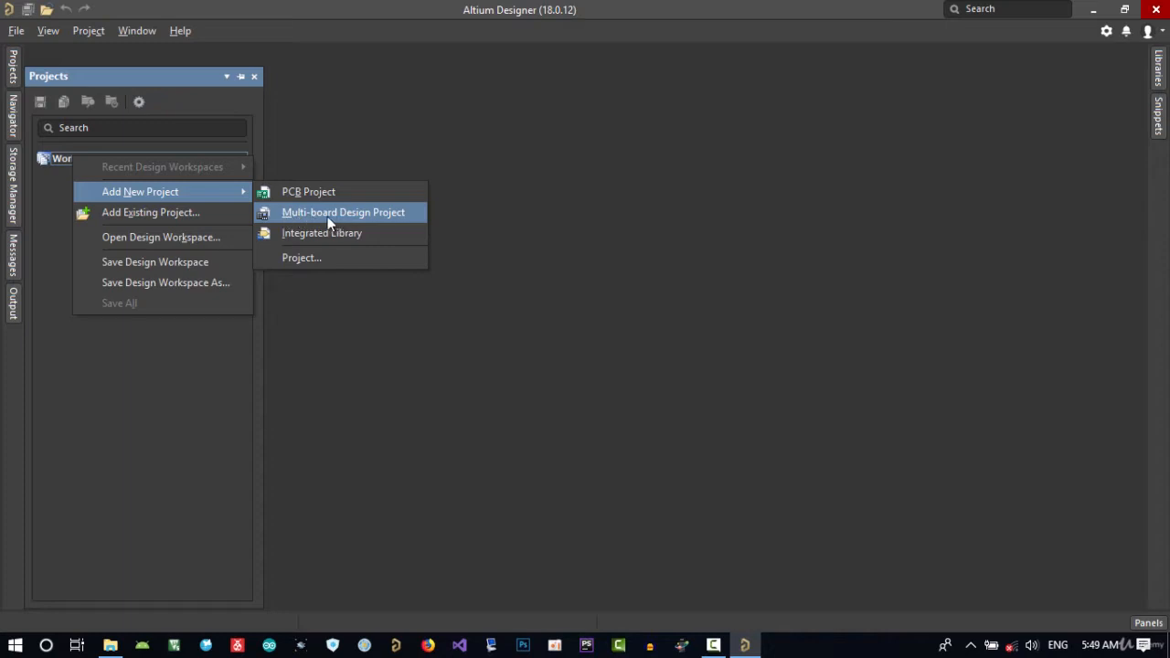
left_click(21, 36)
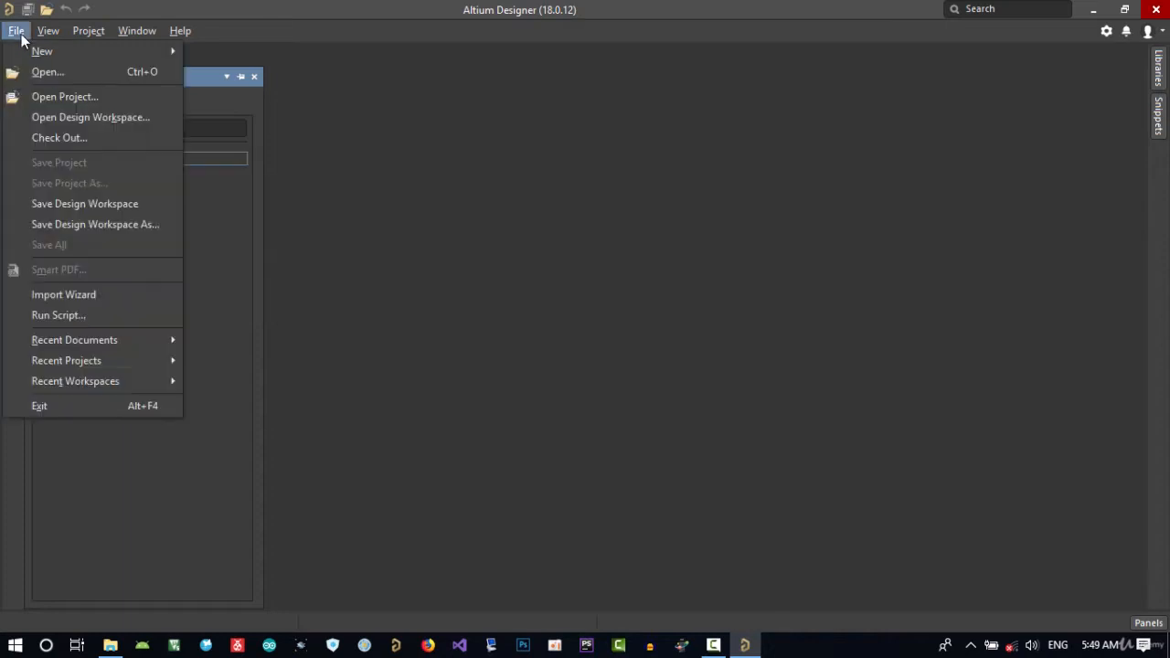
mouse_move(52, 48)
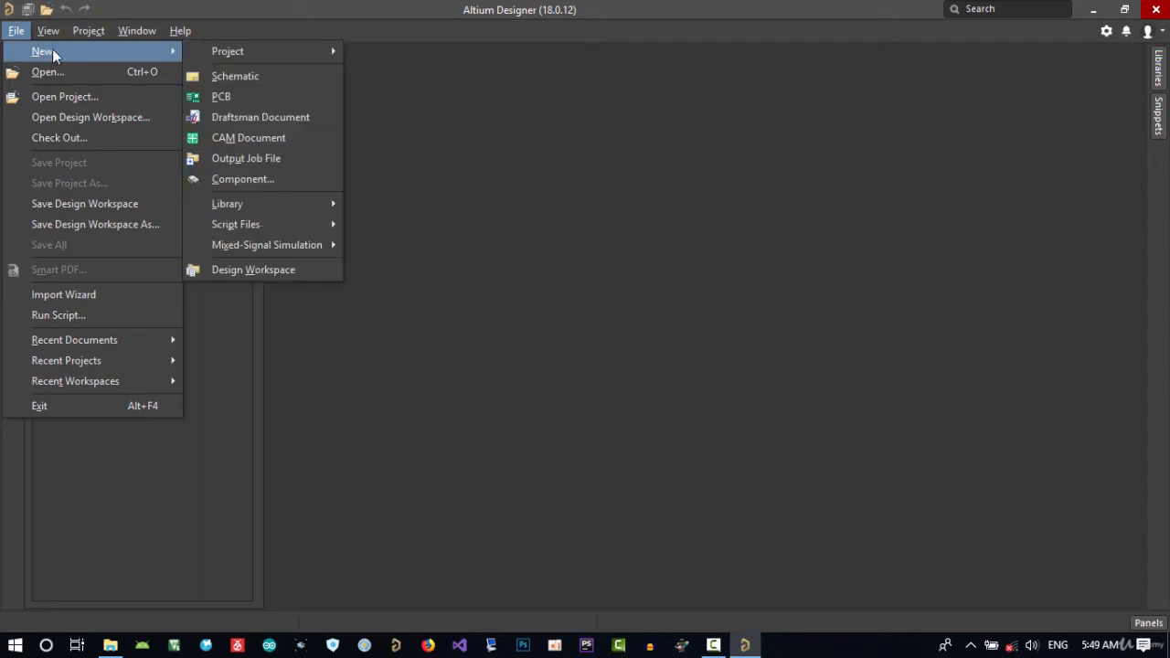
mouse_move(265, 53)
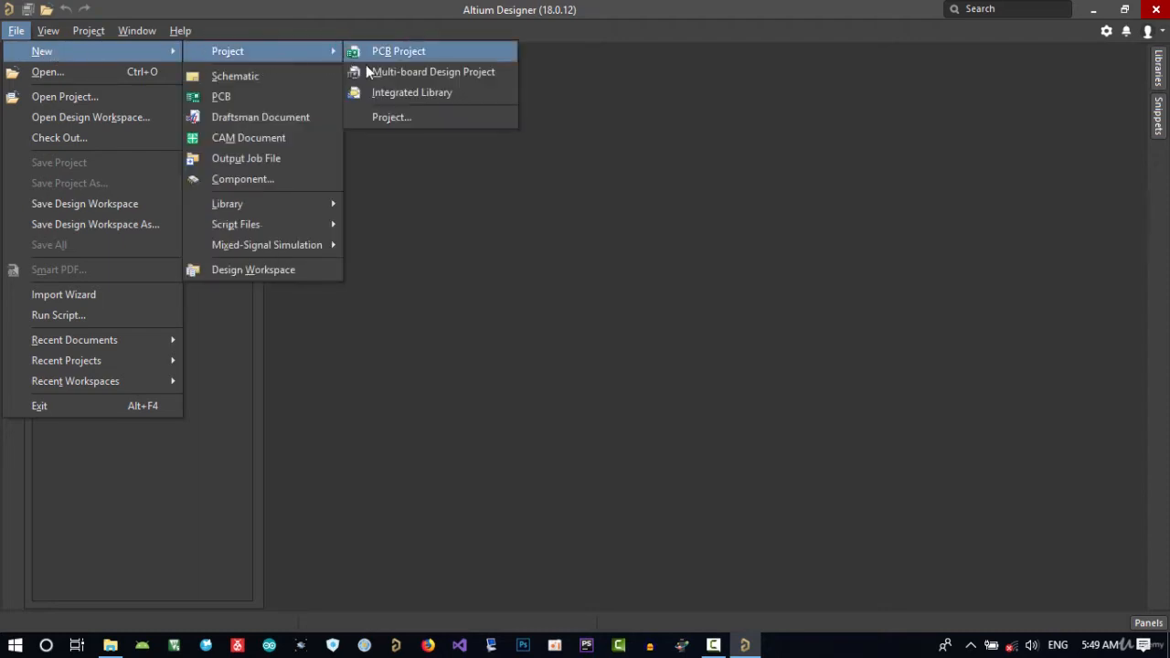
left_click(414, 73)
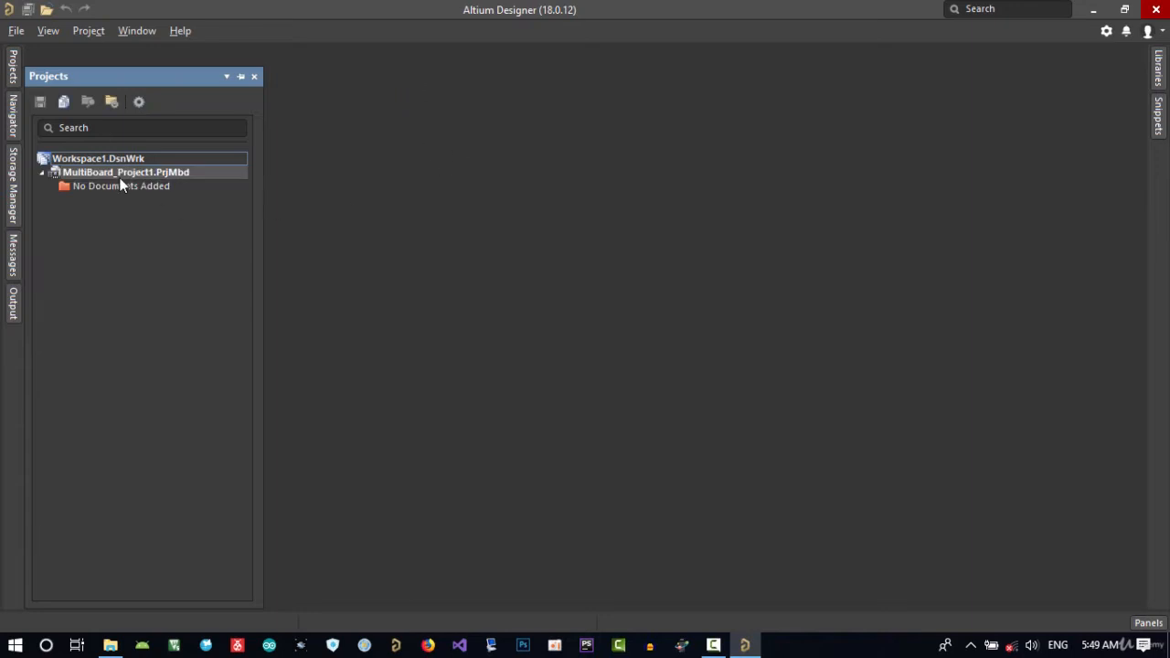
Add a new multi-board schematic document to the multi-board project.
right_click(137, 171)
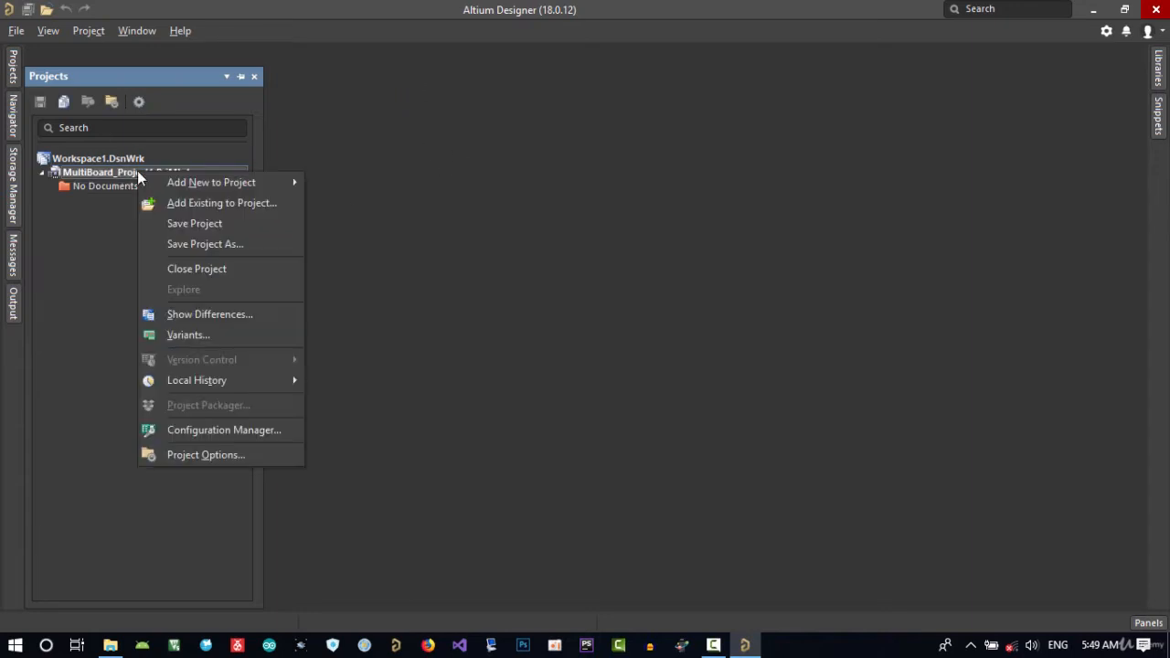
mouse_move(181, 185)
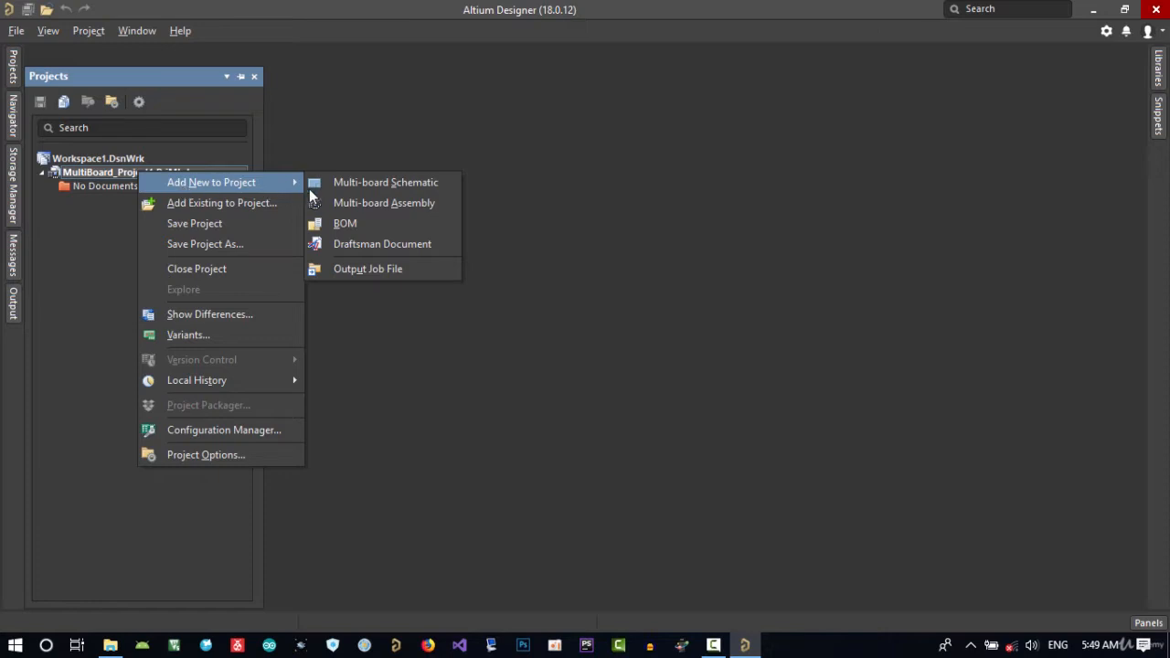
left_click(379, 184)
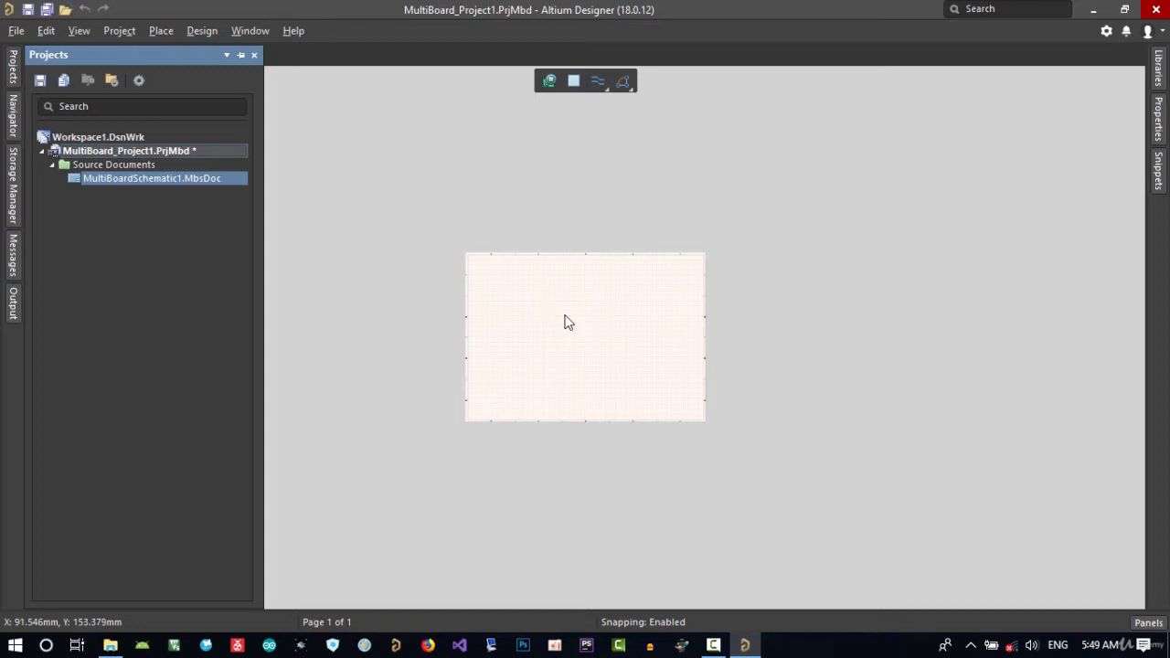
middle_click_drag(589, 337, 587, 325)
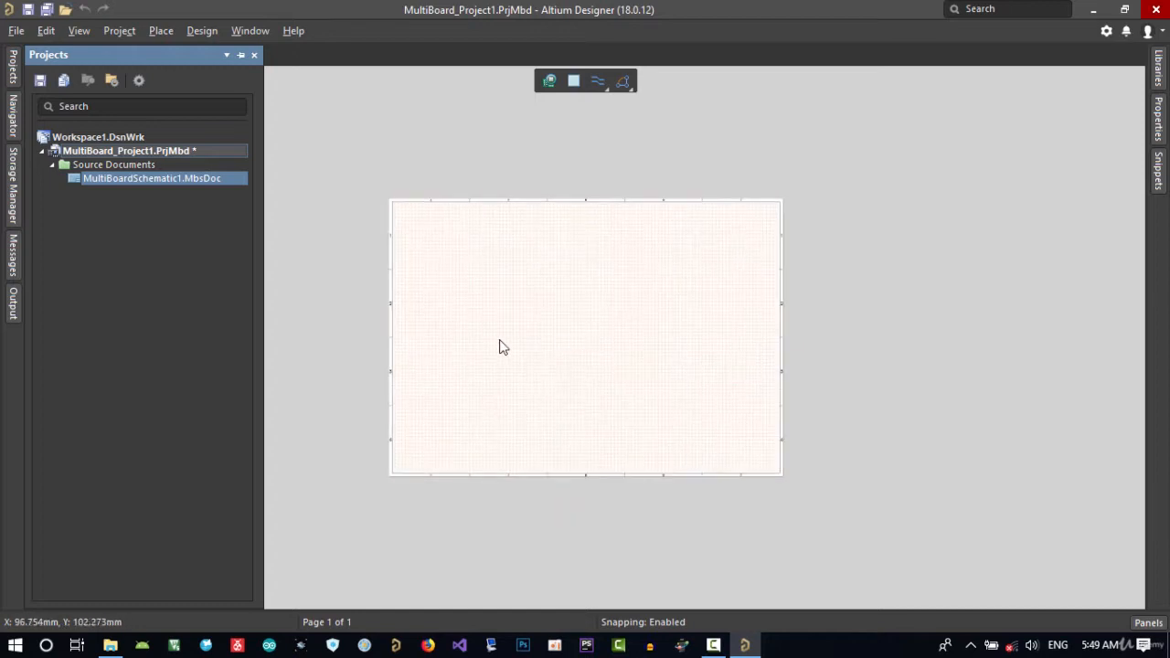
left_click(552, 350)
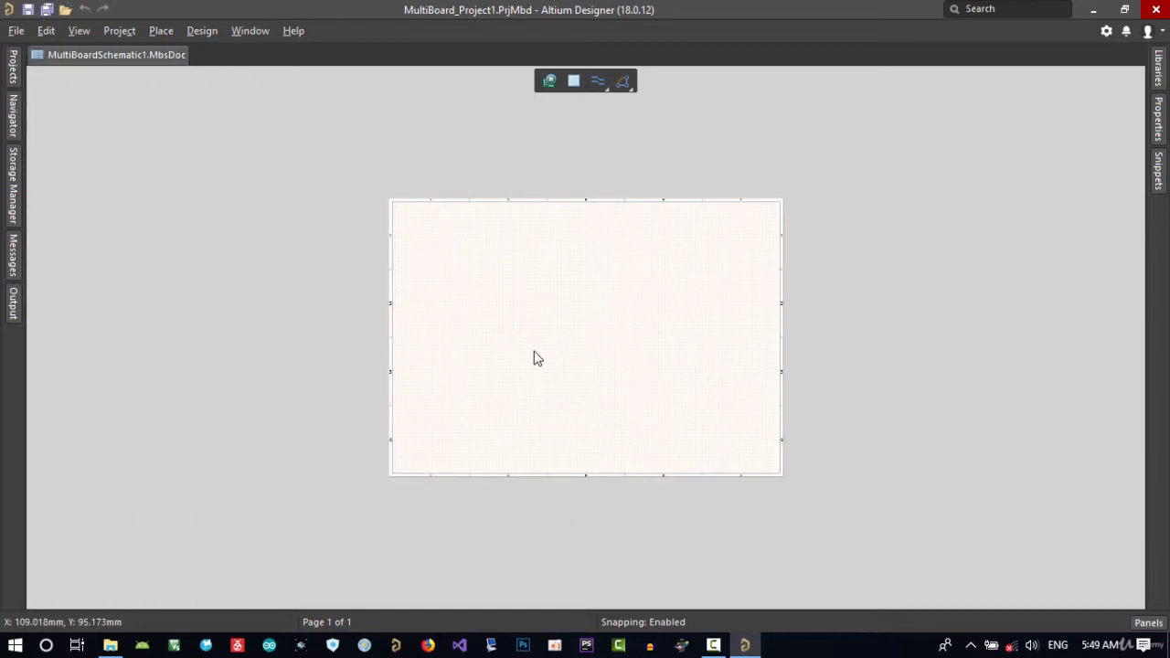
Save the multi-board schematic as RelaysModules in the MyProjects\08.AftabModules\PCB folder on Local Disk (C:).
key("ctrl+s")
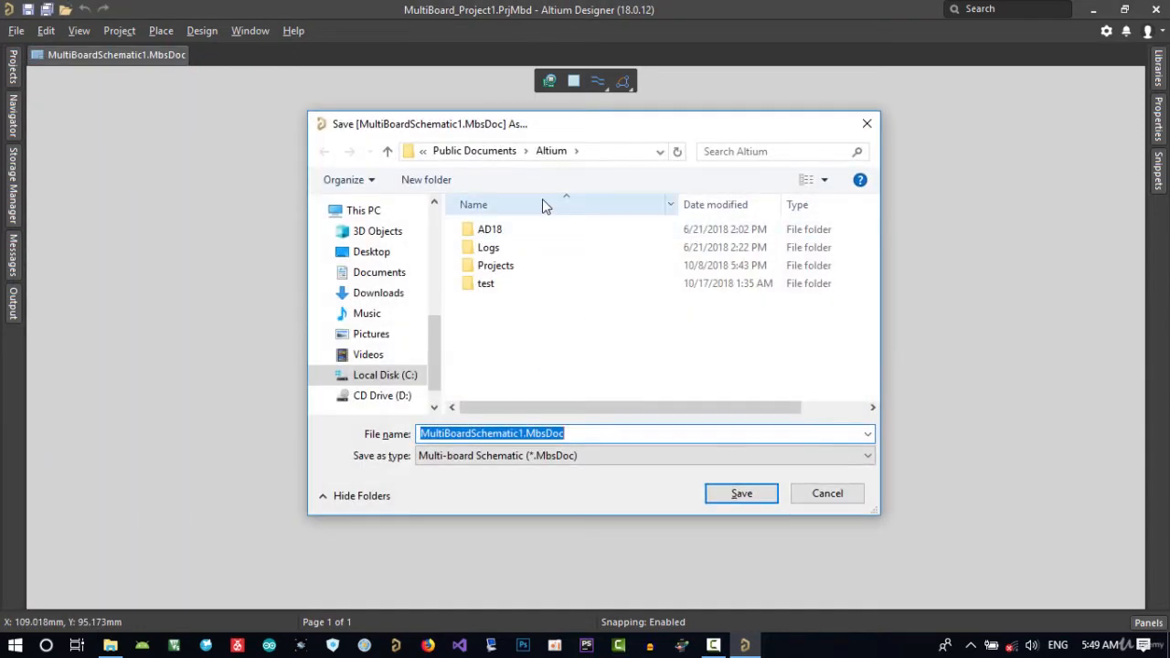
left_click(408, 378)
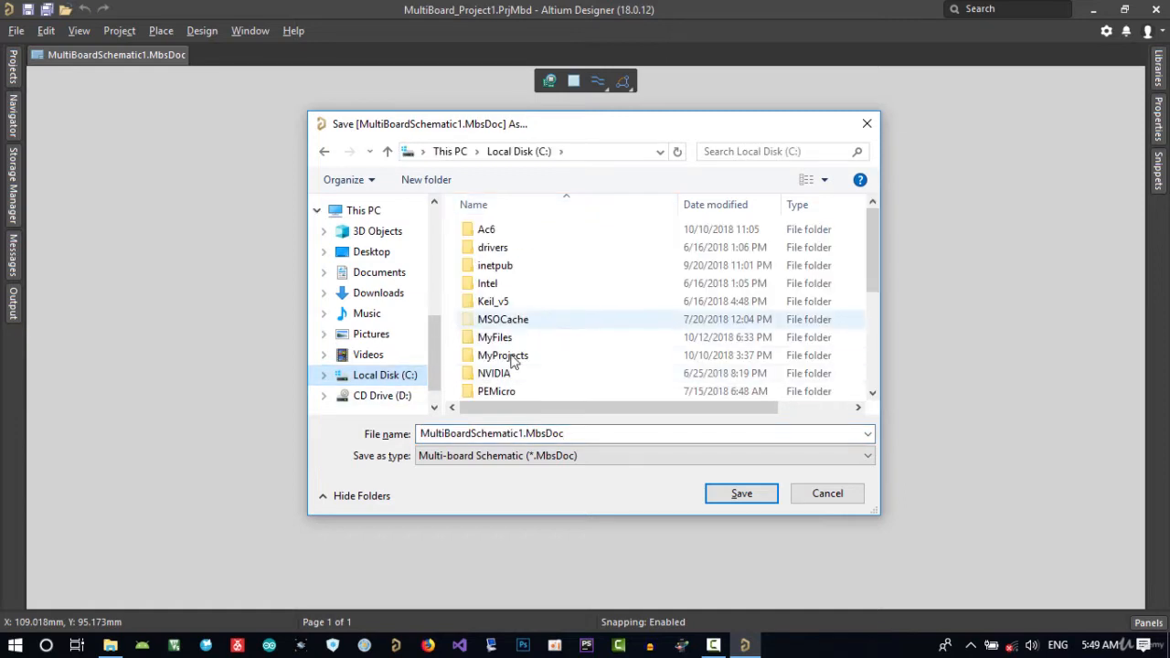
scroll(508, 388, "down", 1)
scroll(508, 389, "down", 2)
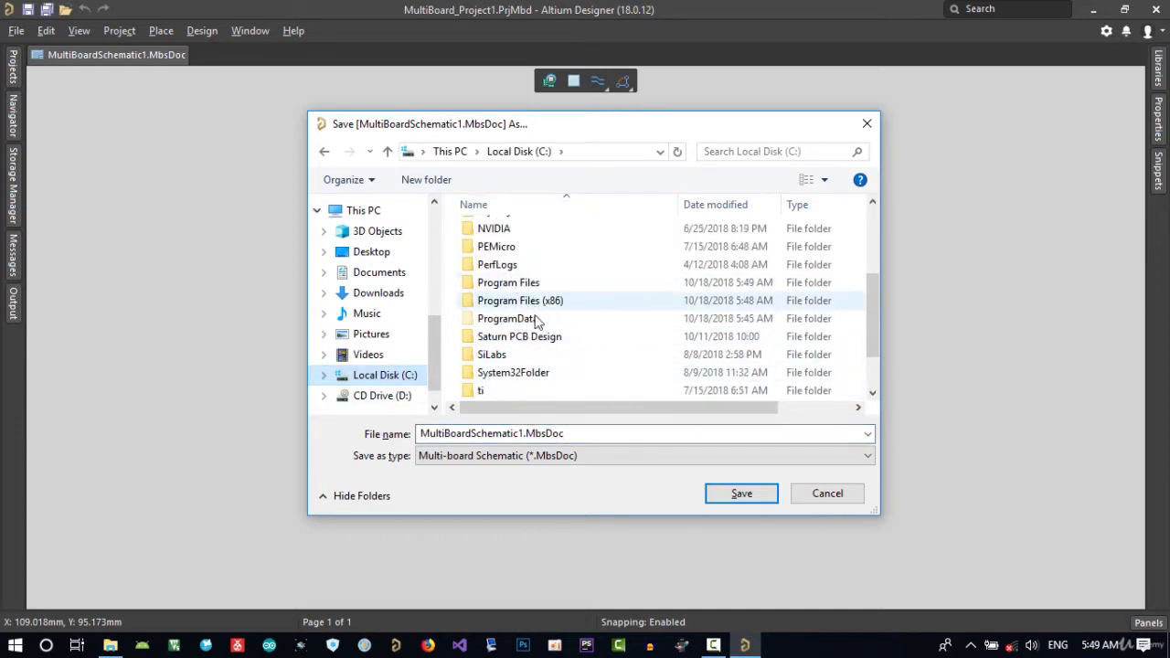
scroll(542, 341, "up", 1)
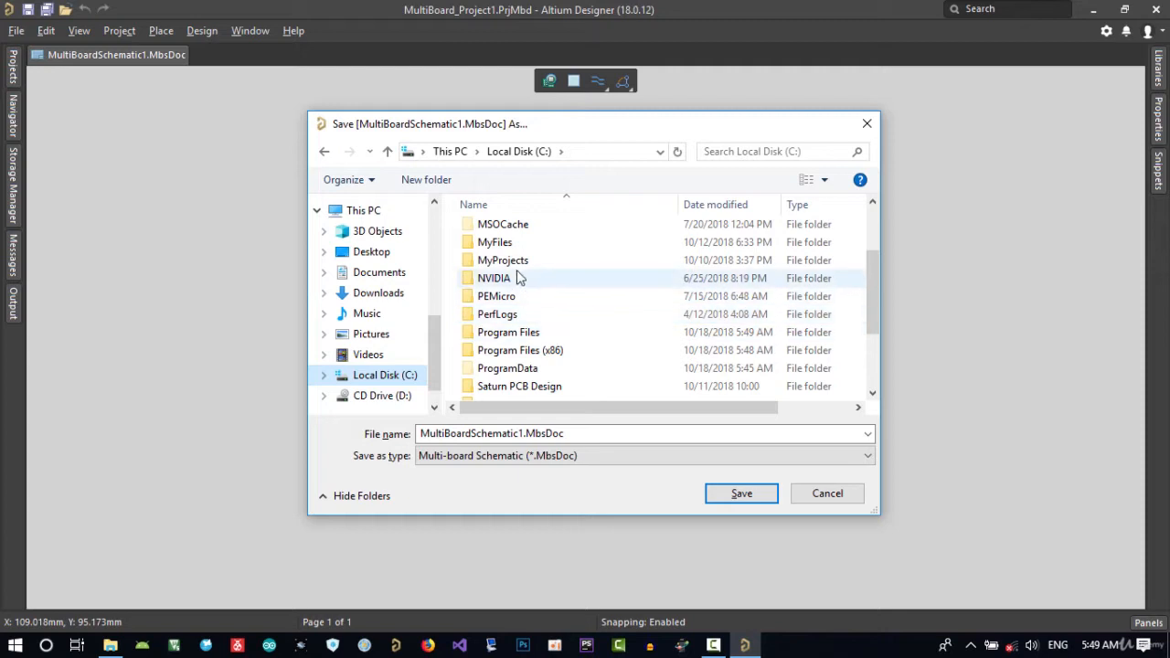
left_click(512, 261)
double_click(514, 263)
left_click(523, 357)
double_click(523, 356)
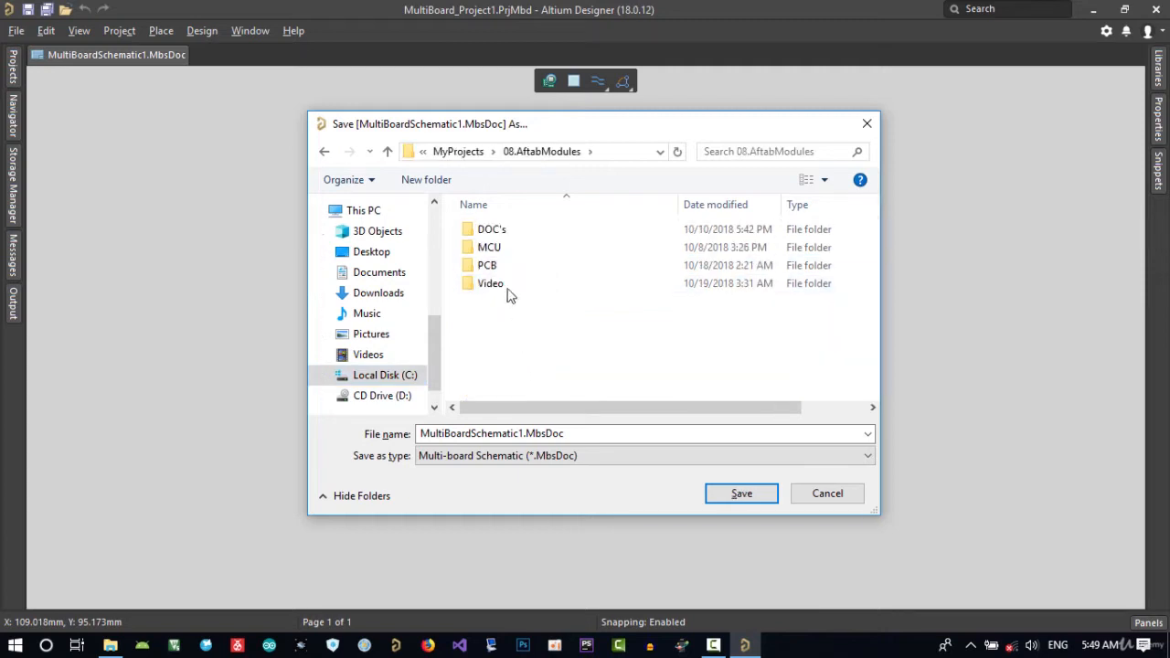
left_click(505, 271)
double_click(505, 271)
double_click(589, 434)
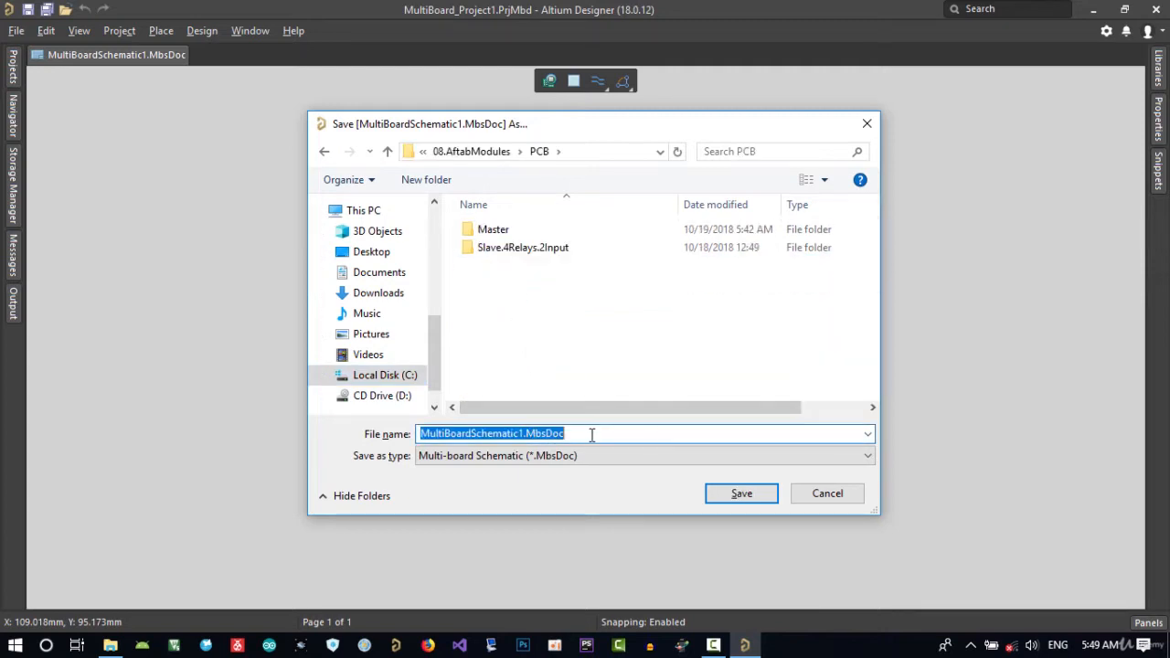
type("RelaysModules")
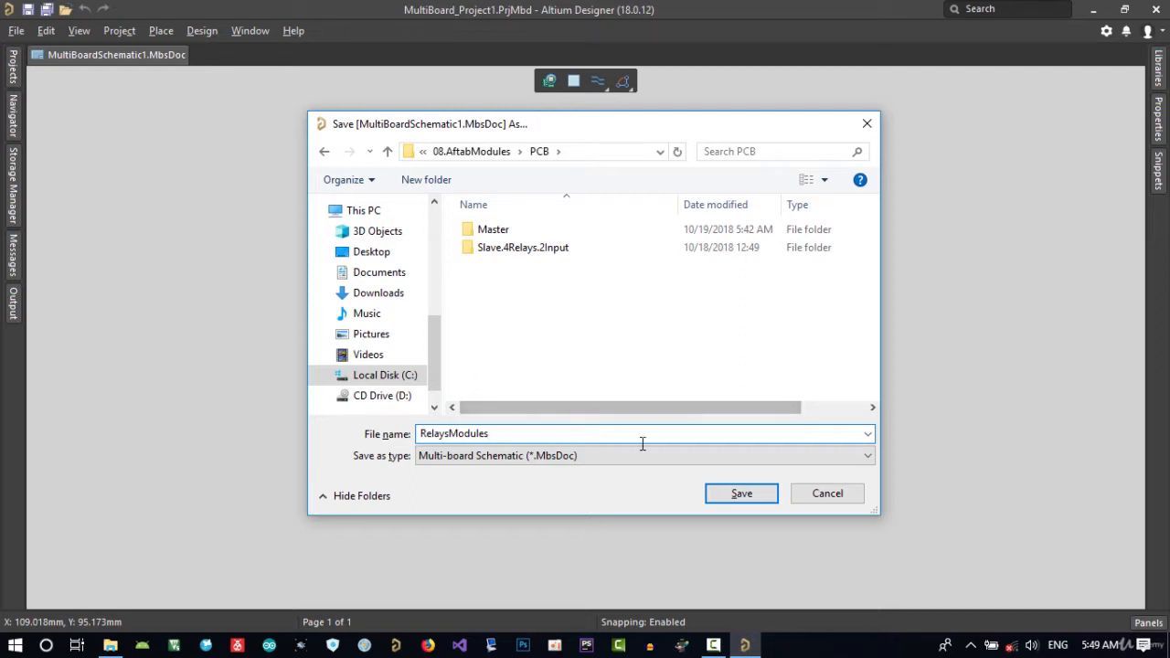
left_click(741, 494)
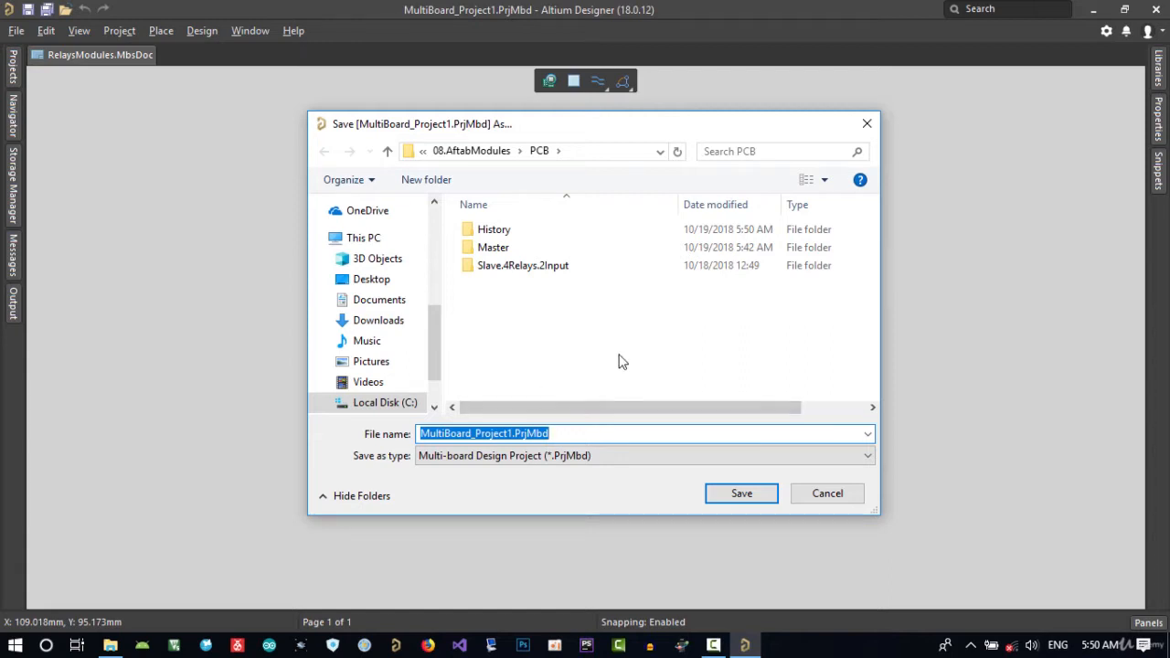
Save the multi-board design project under the name RelaysModules in the same PCB folder.
type("Relays")
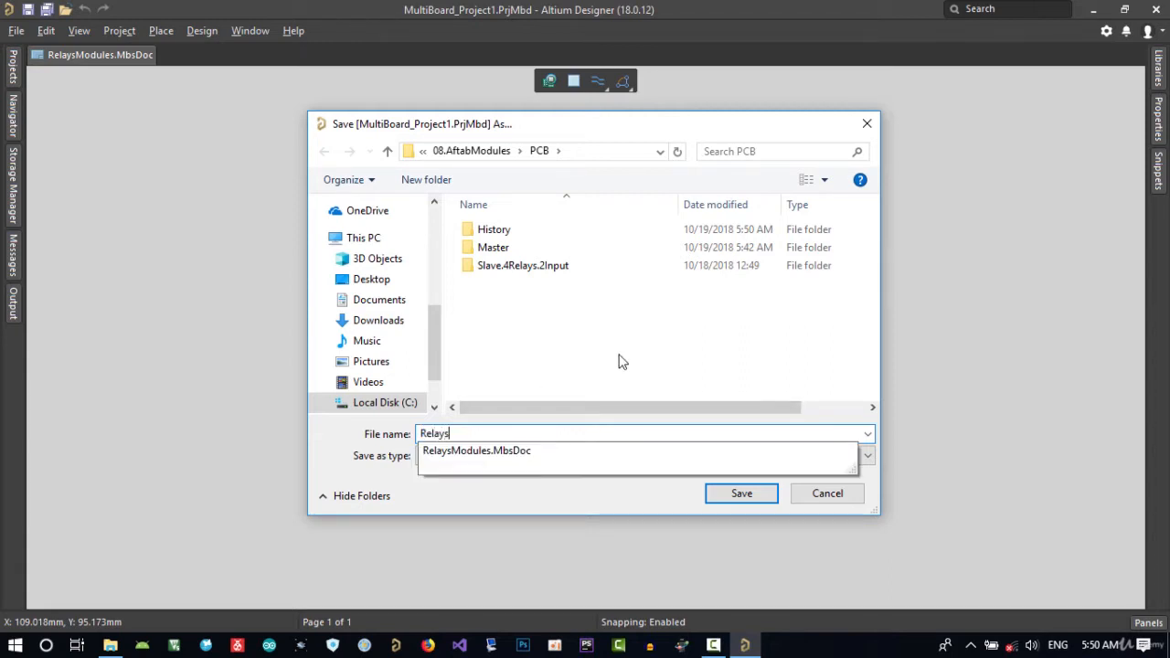
double_click(536, 455)
left_click(544, 437)
left_click(545, 438)
left_click(546, 438)
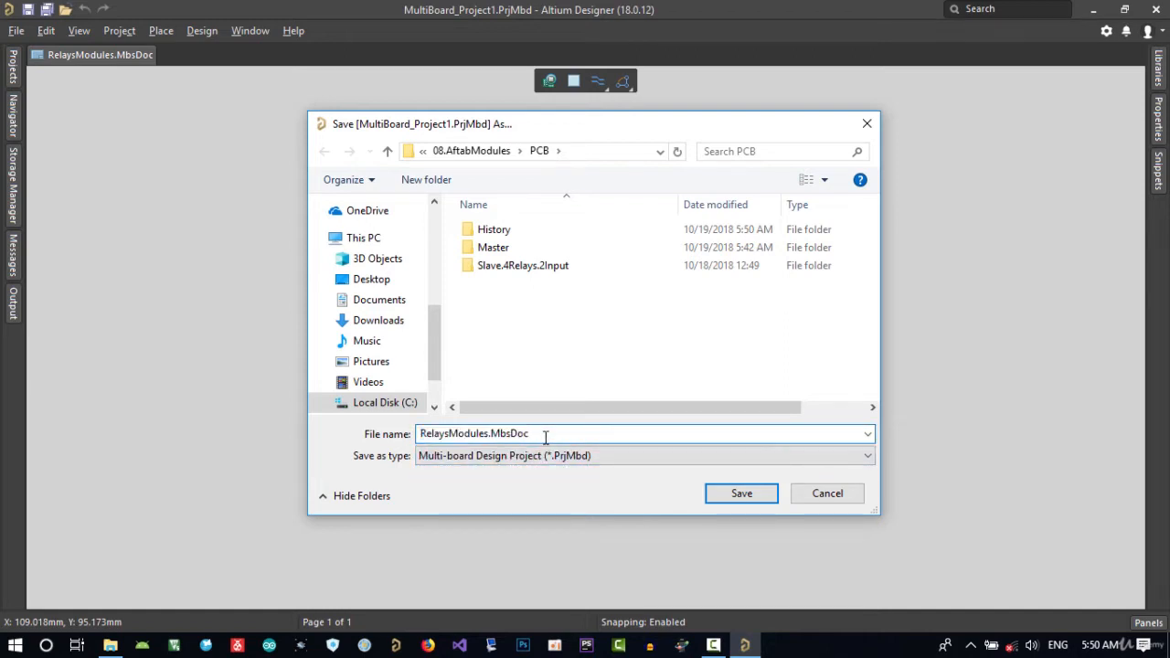
key("BackSpace")
key("BackSpace")
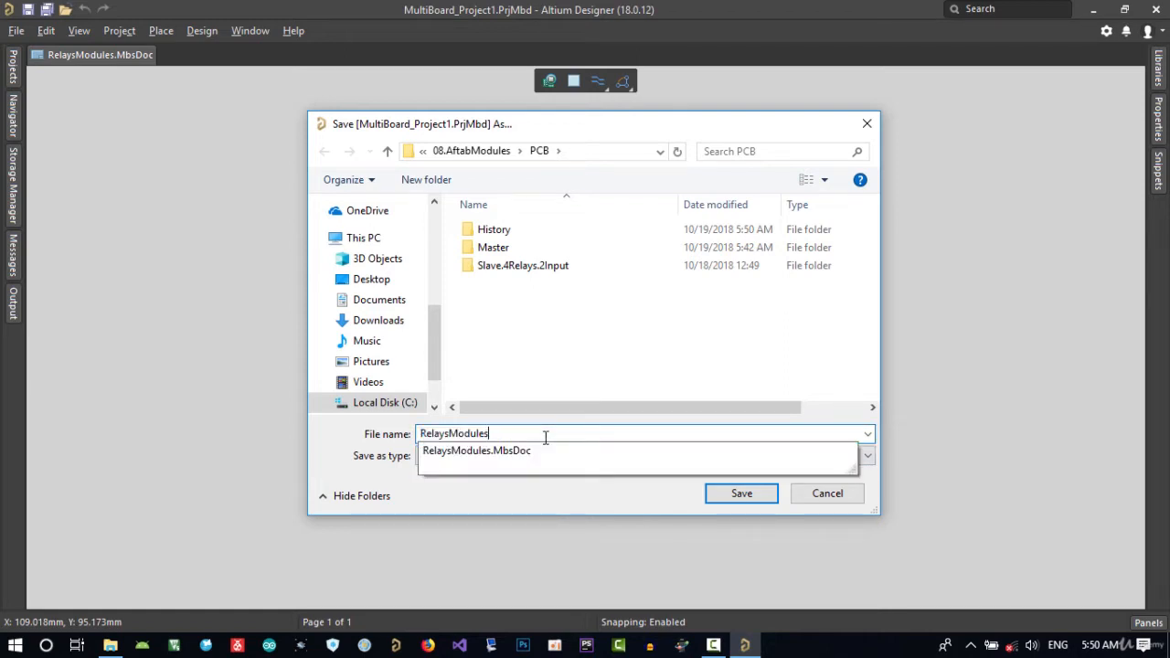
left_click(720, 496)
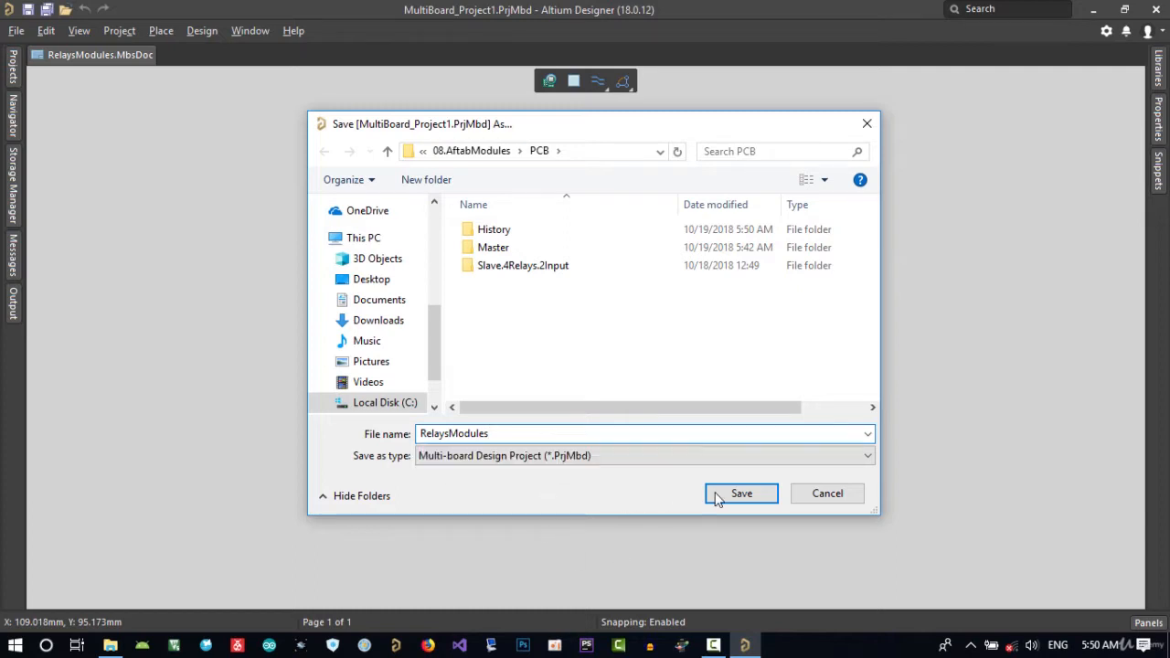
left_click(731, 494)
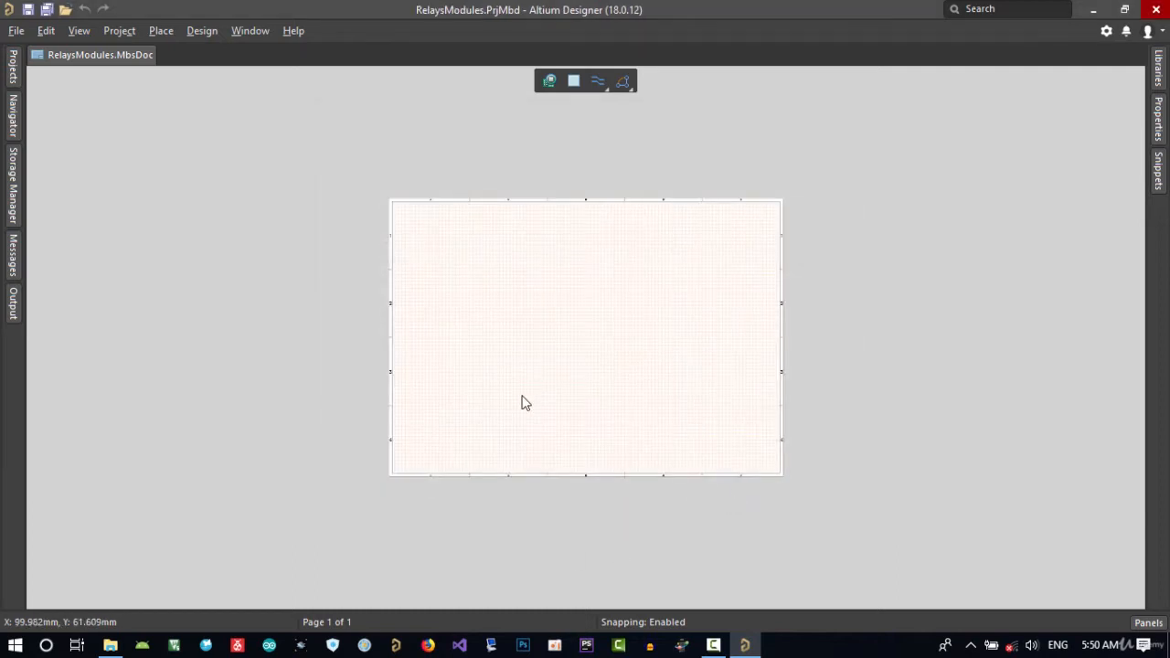
Add a new multi-board assembly document to the RelaysModules project.
left_click(13, 73)
right_click(116, 173)
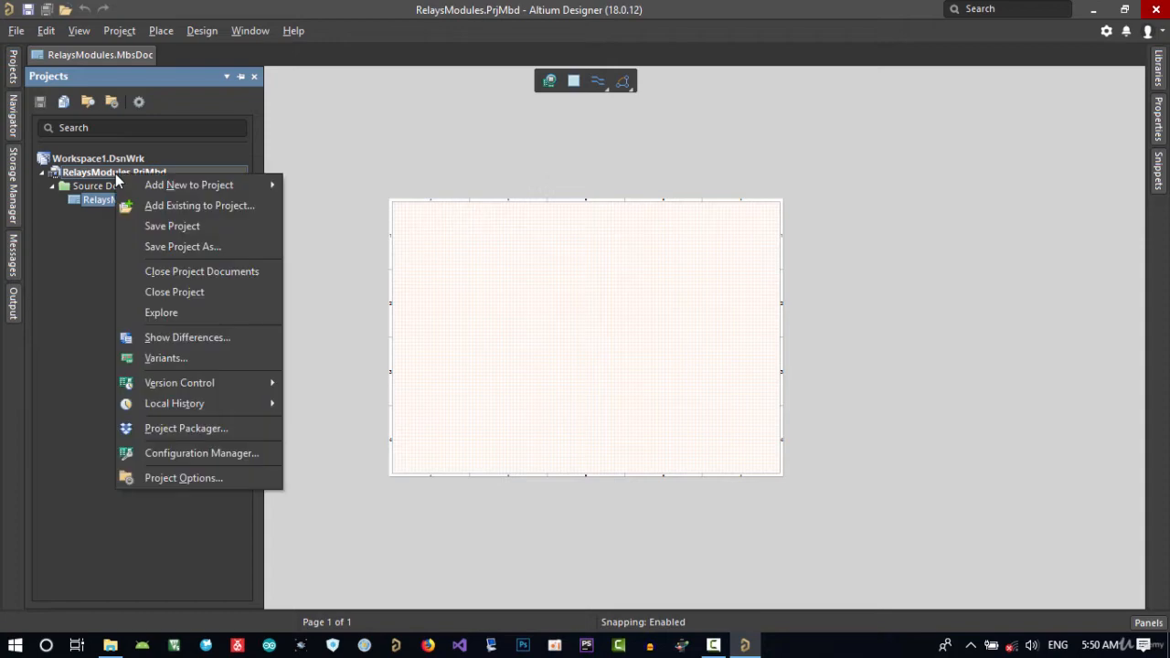
mouse_move(147, 183)
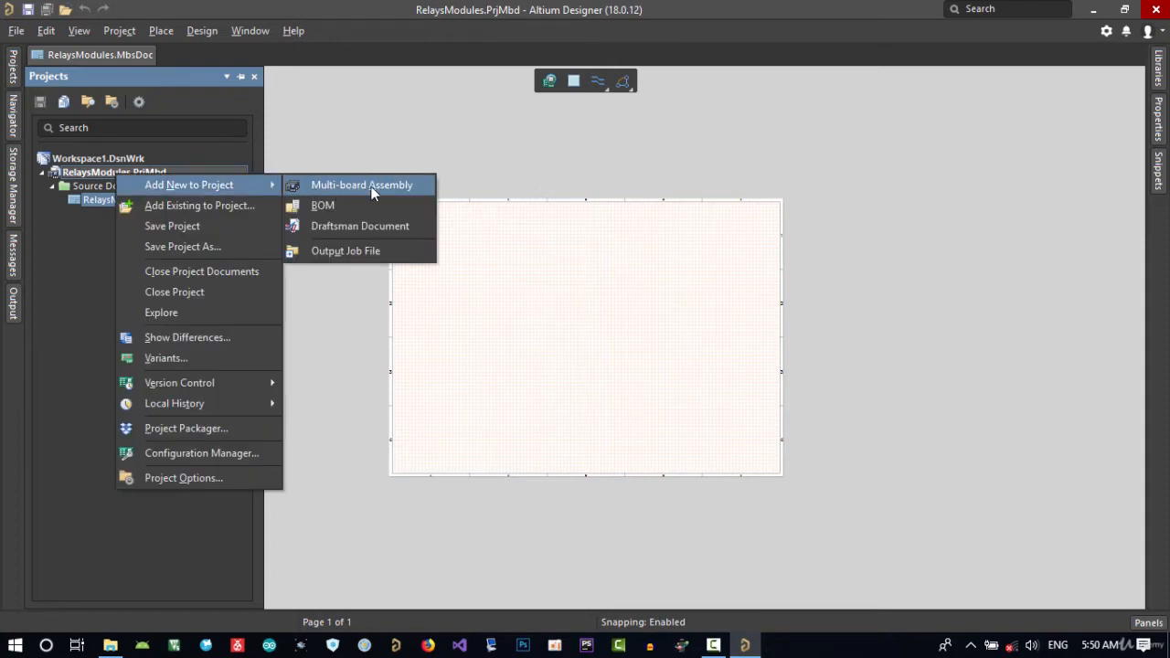
left_click(365, 189)
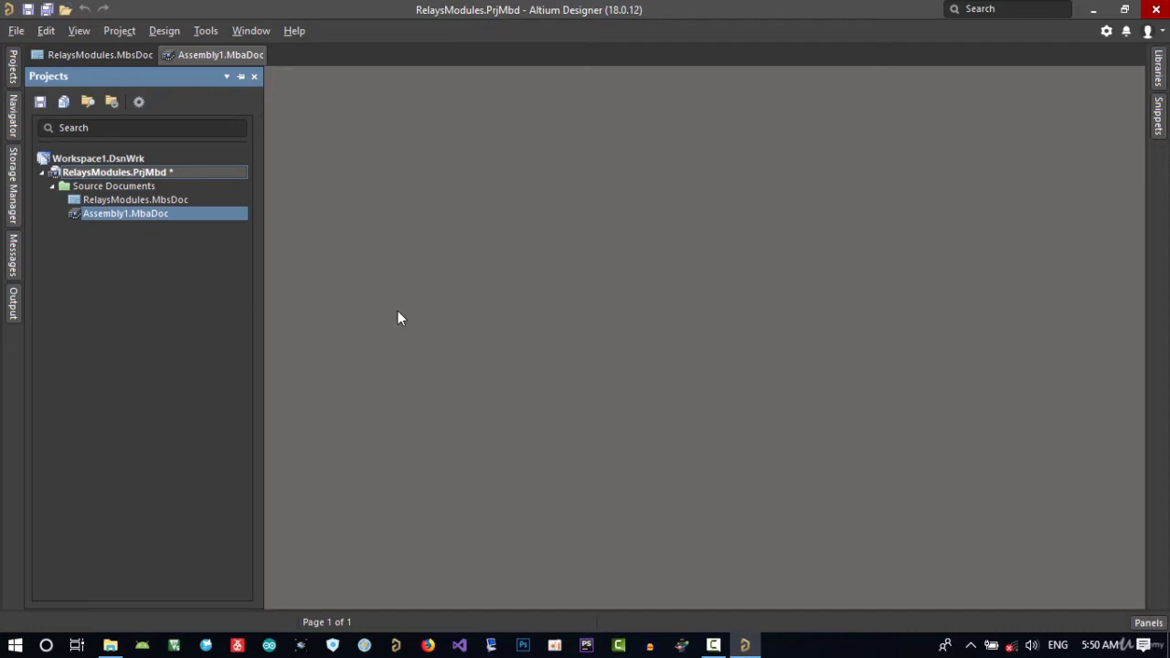
Save the multi-board assembly document as RelaysModules in the PCB folder.
key("ctrl+s")
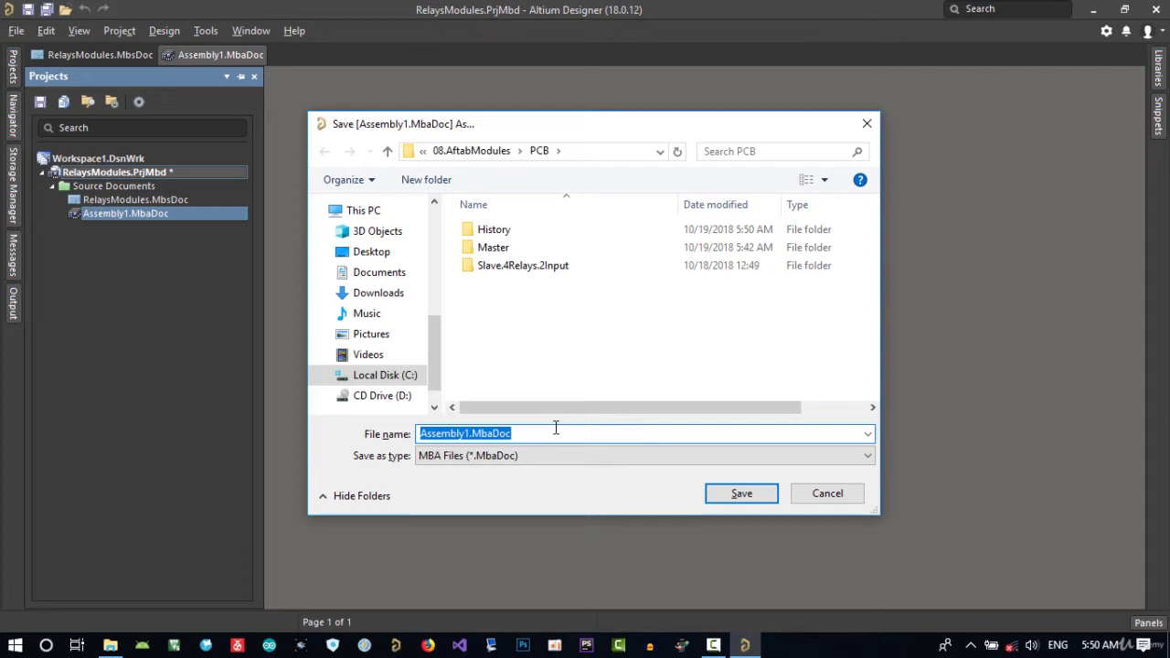
type("Re")
key("Down")
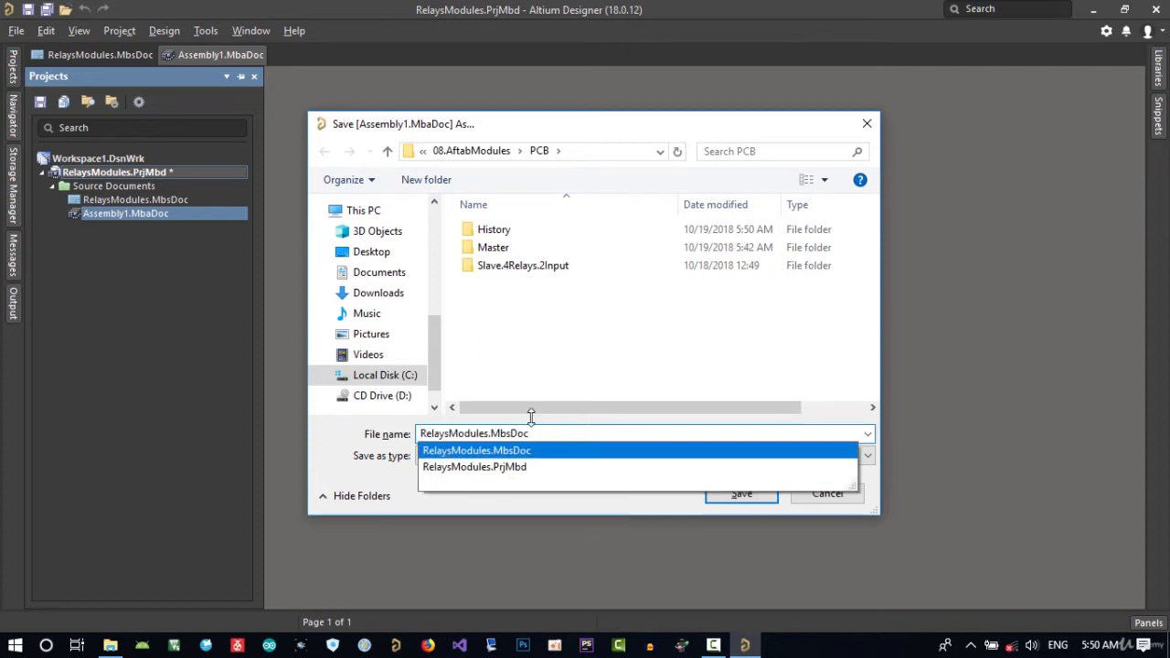
key("BackSpace")
key("BackSpace")
key("BackSpace")
key("BackSpace")
key("BackSpace")
key("BackSpace")
key("BackSpace")
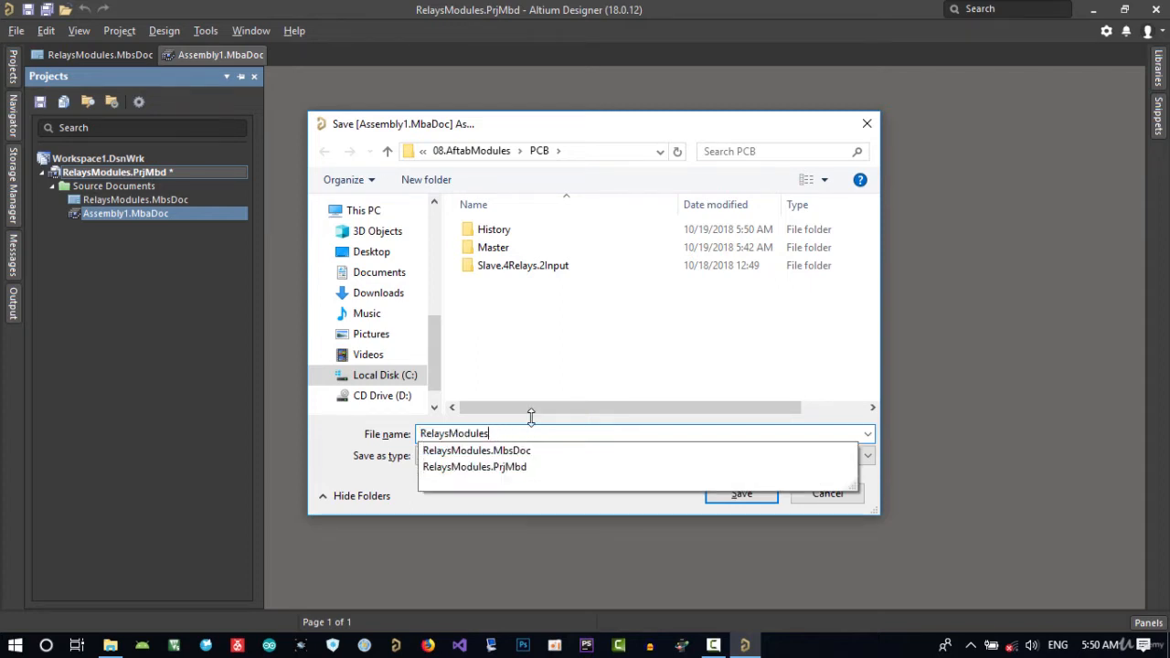
key("Return")
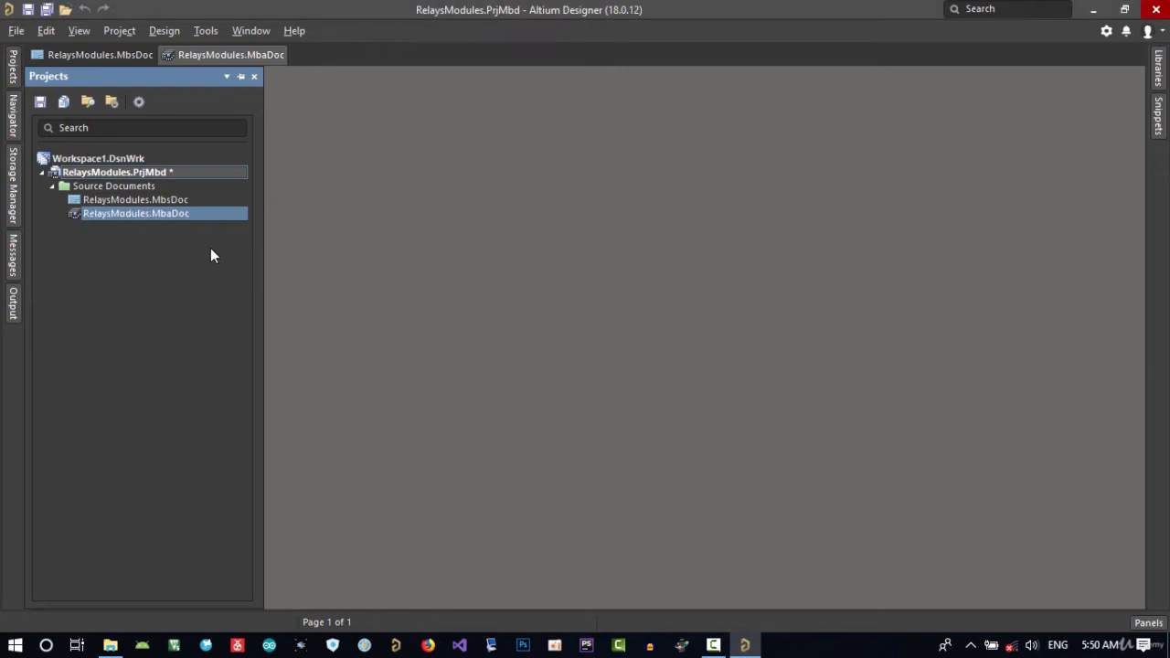
Save all modified documents and the project, and bring up the RelaysModules.MbsDoc schematic sheet.
left_click(16, 30)
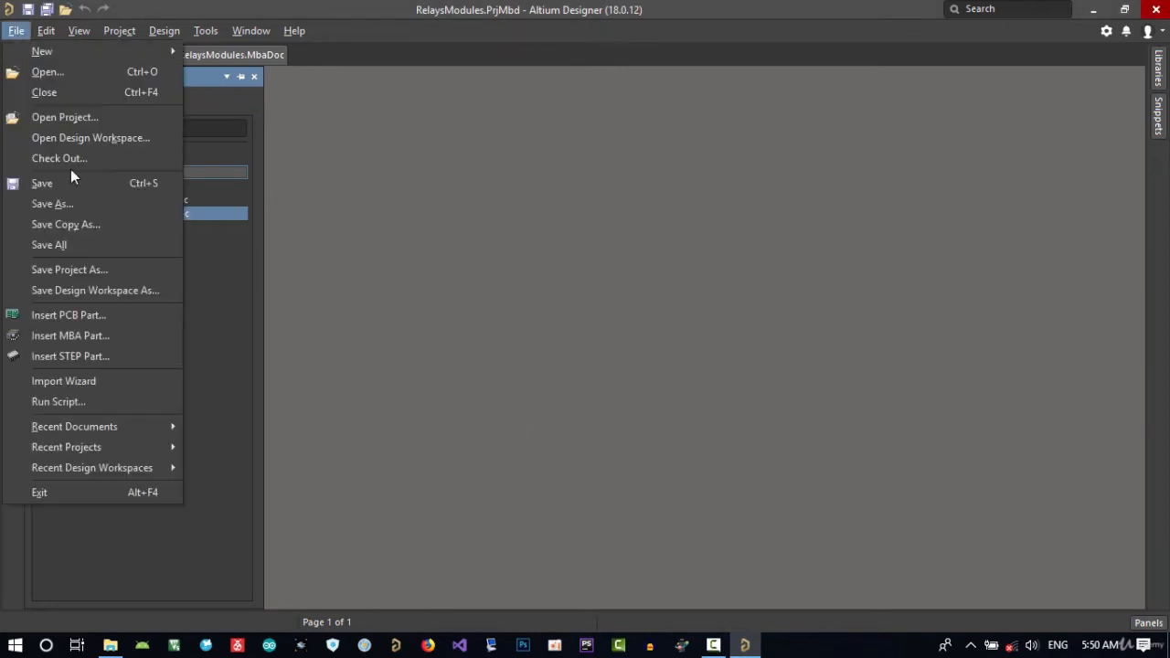
left_click(78, 249)
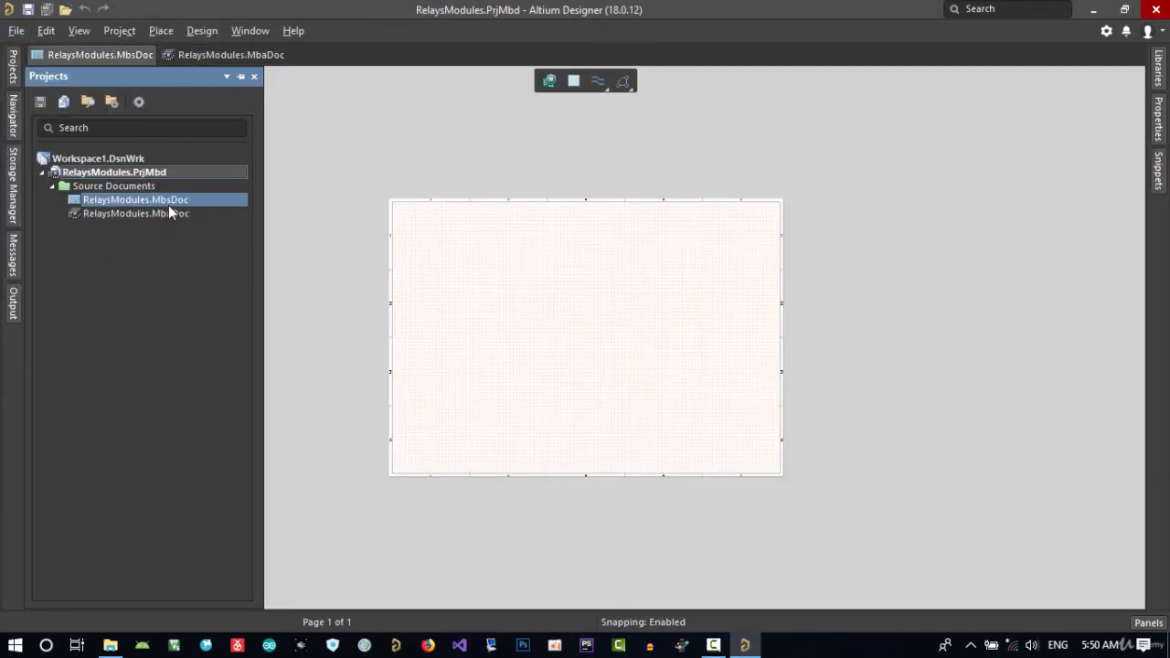
scroll(531, 307, "up", 2, "ctrl")
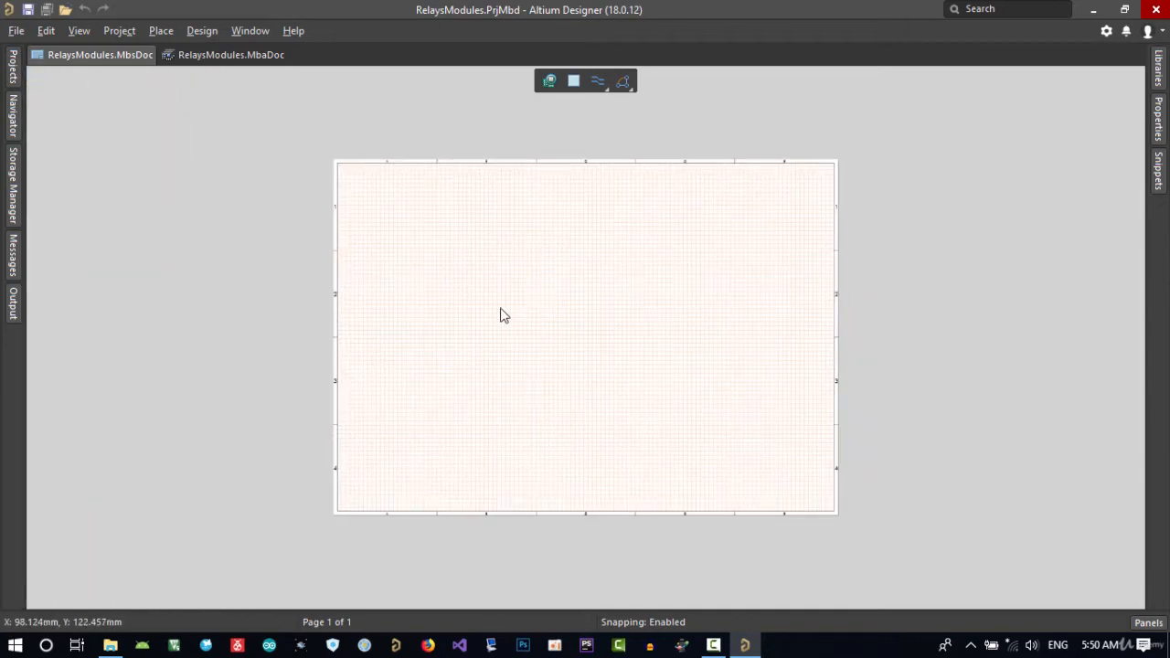
scroll(518, 317, "up", 1, "ctrl")
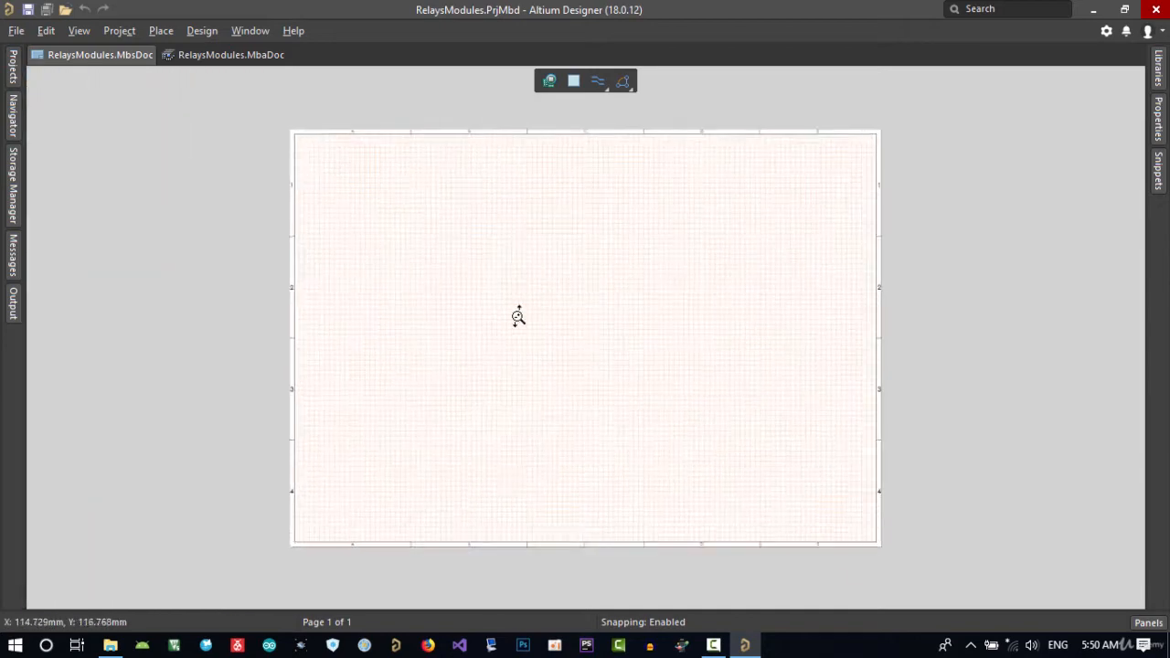
Place two module blocks side by side on the upper half of the multi-board schematic sheet.
scroll(516, 299, "up", 1, "ctrl")
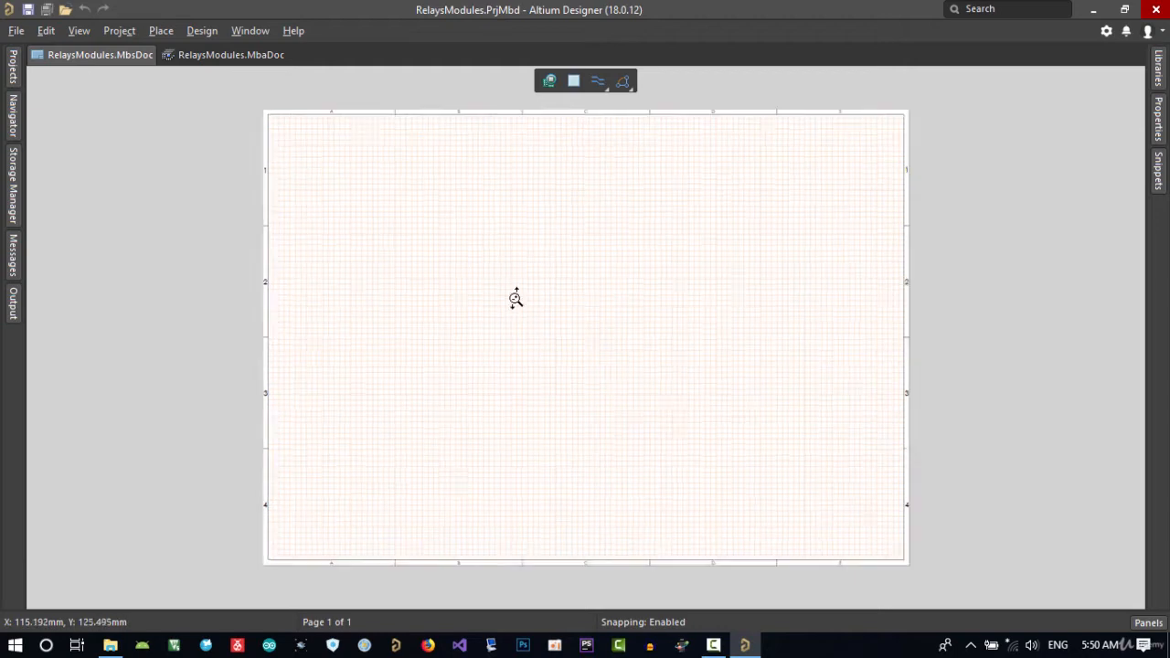
scroll(516, 299, "up", 1, "ctrl")
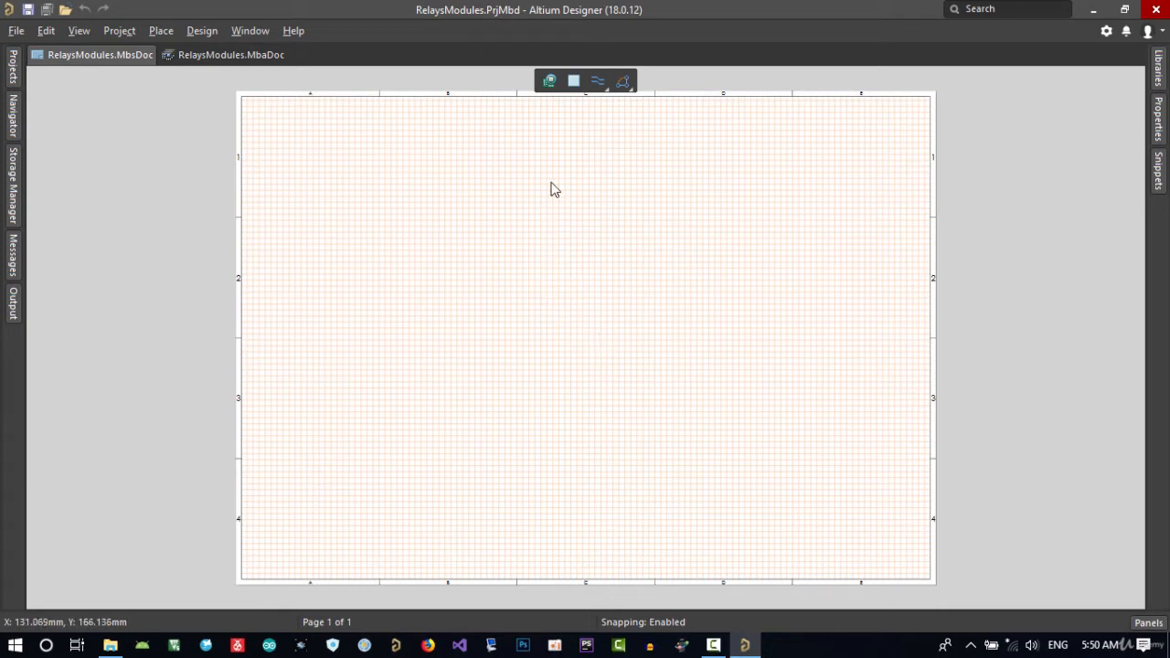
left_click(550, 82)
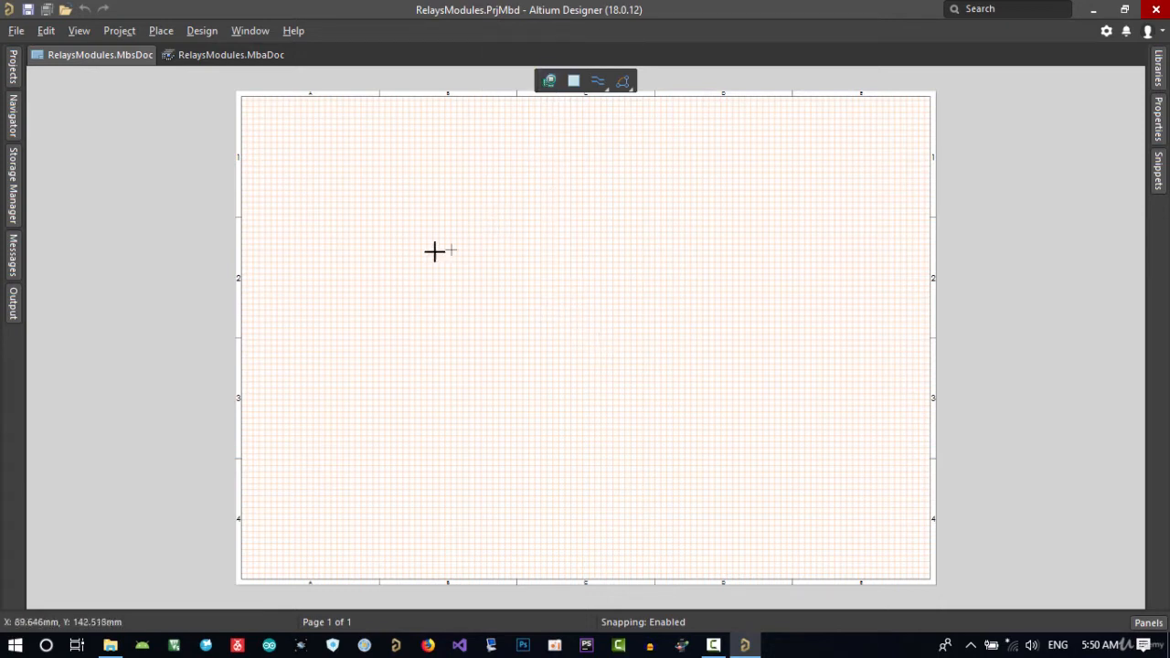
left_click(404, 220)
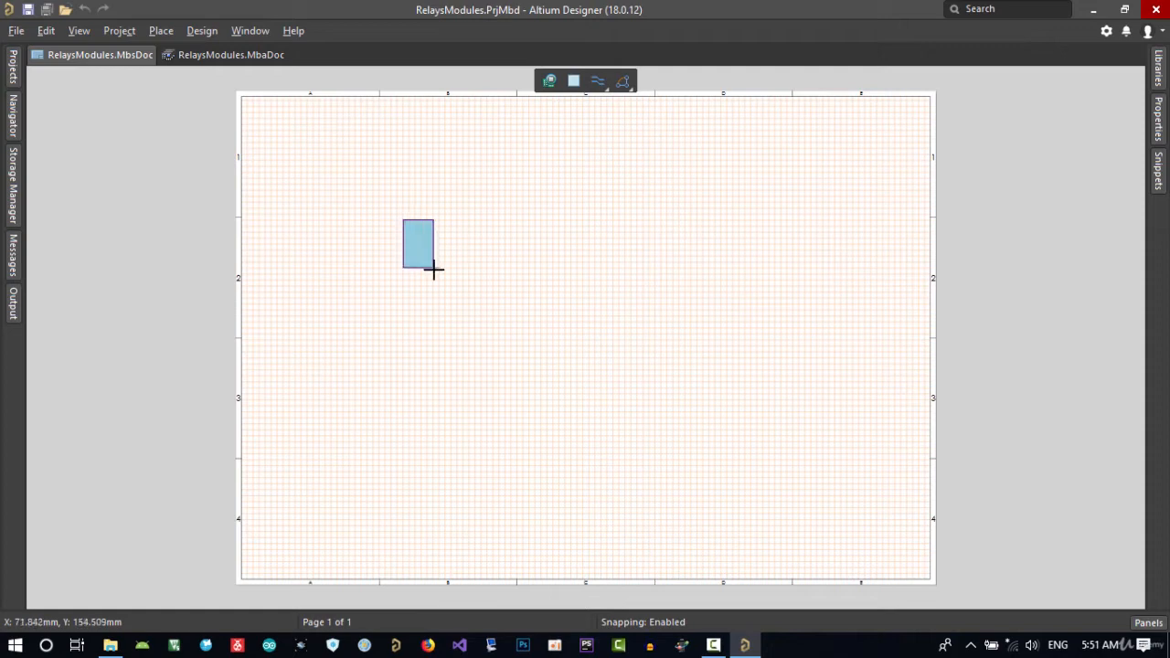
left_click(494, 303)
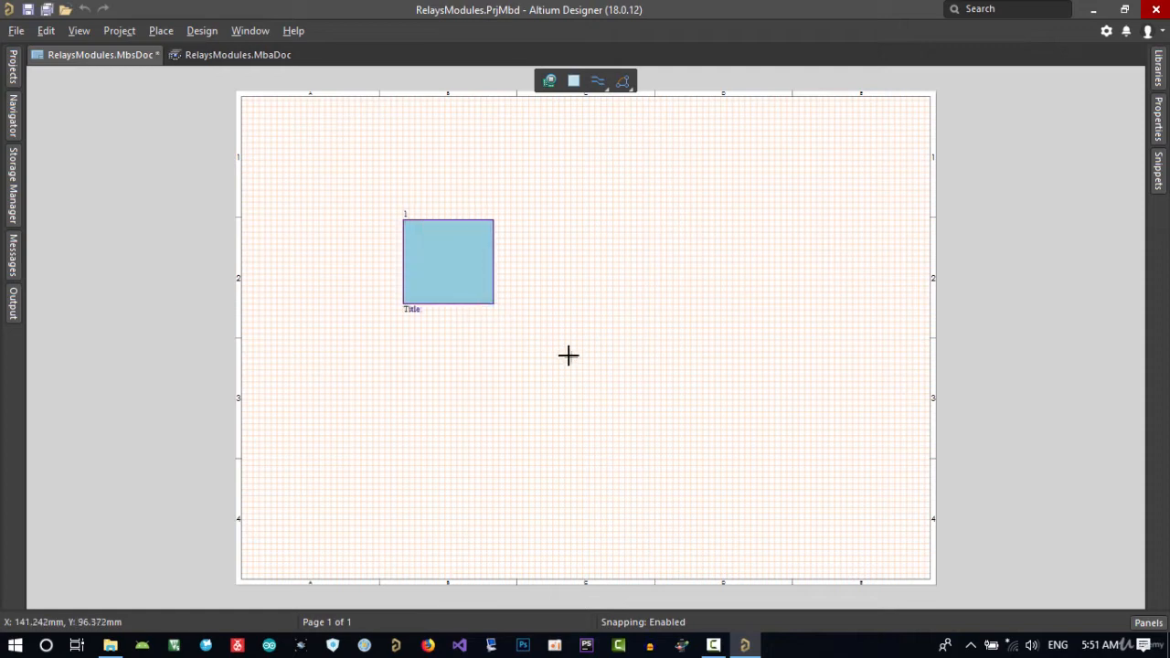
left_click(583, 226)
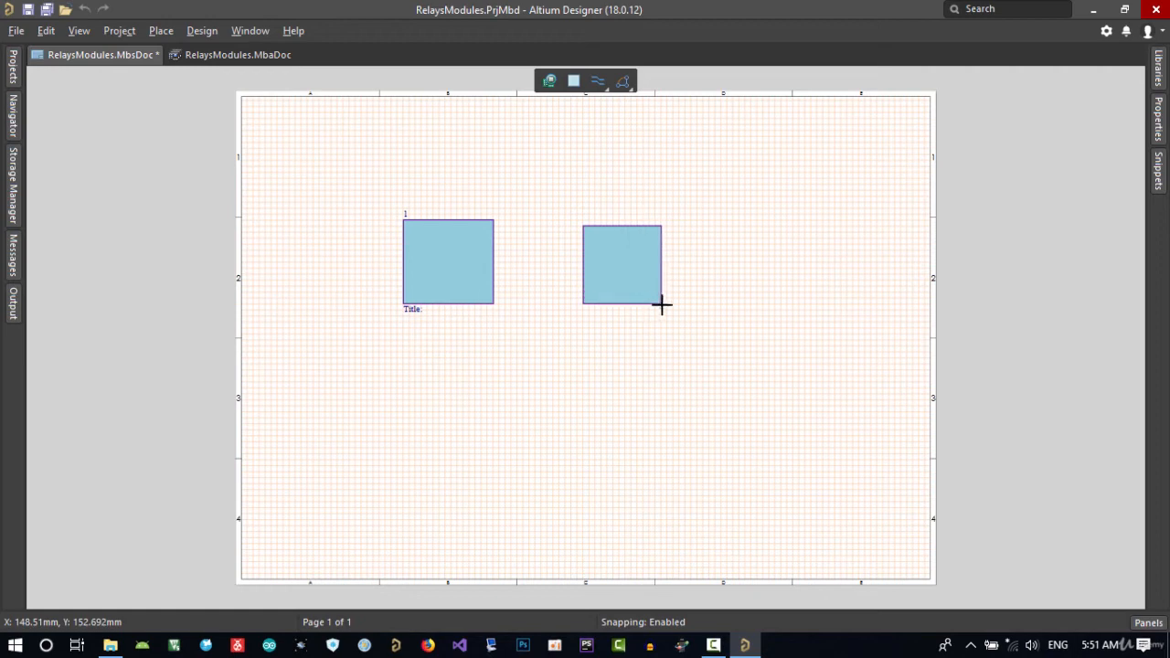
left_click(667, 309)
right_click(742, 355)
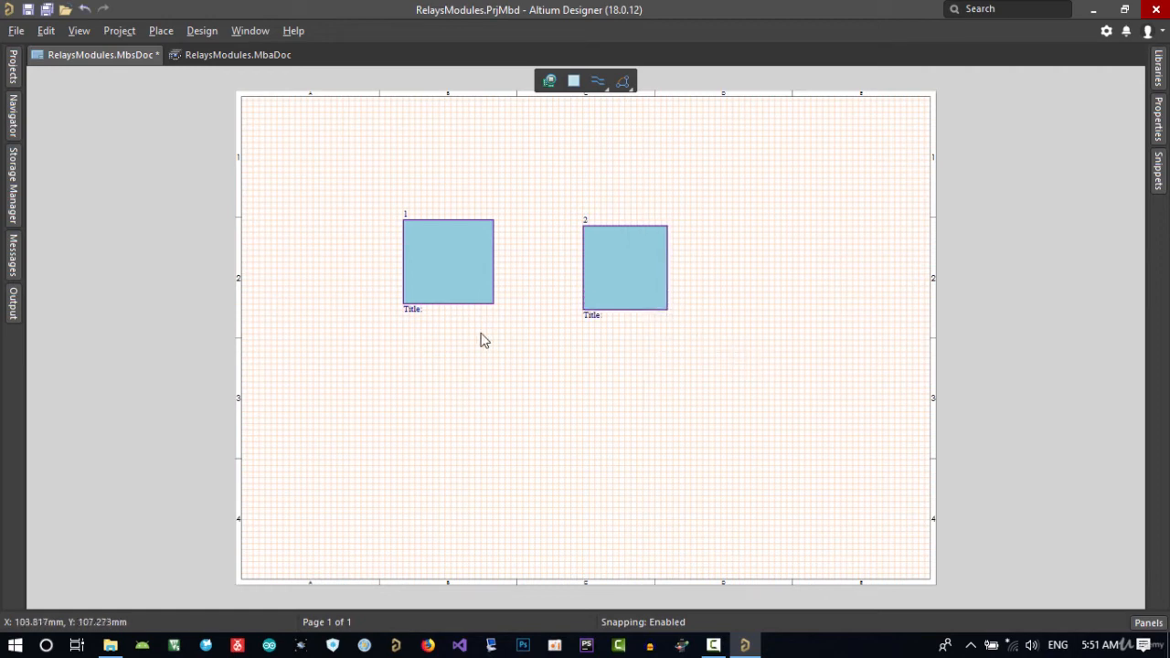
Assign MasterRelayModule.PrjPCB from the Master folder as the local source of module 1 and check its source settings.
left_click(465, 271)
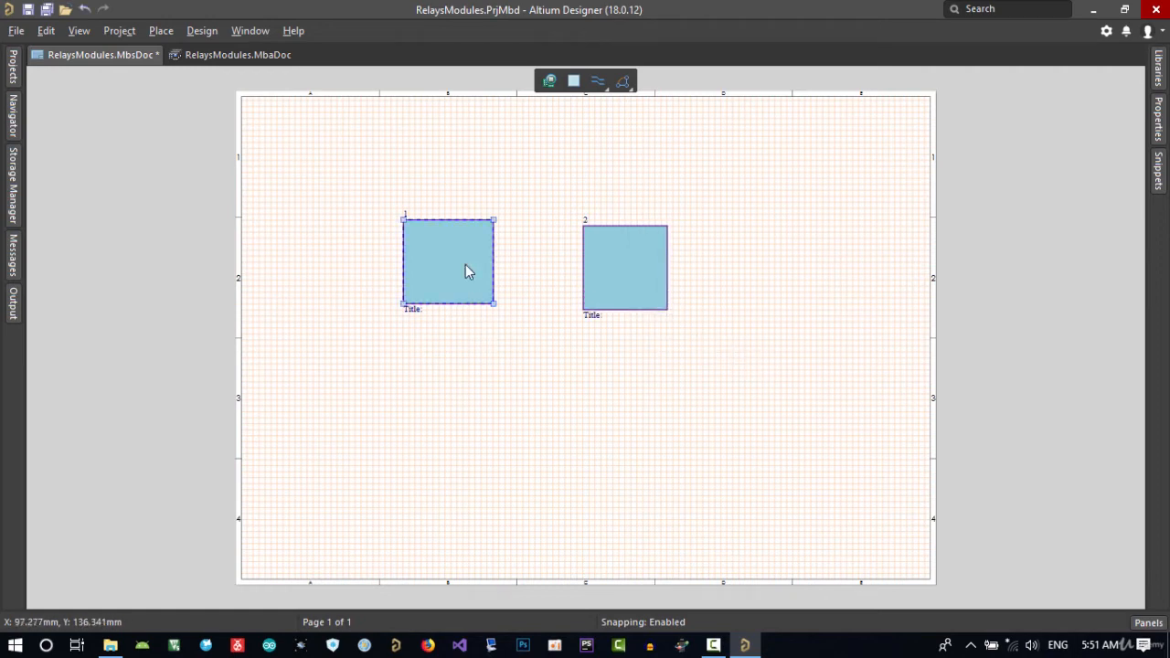
double_click(465, 267)
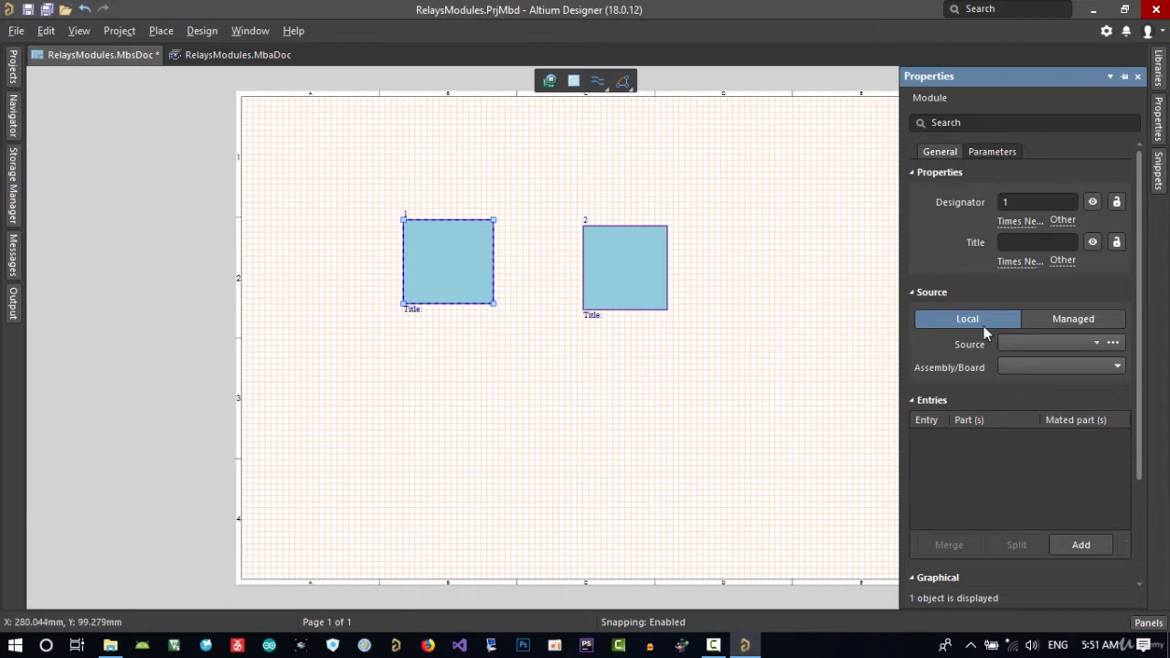
left_click(1113, 345)
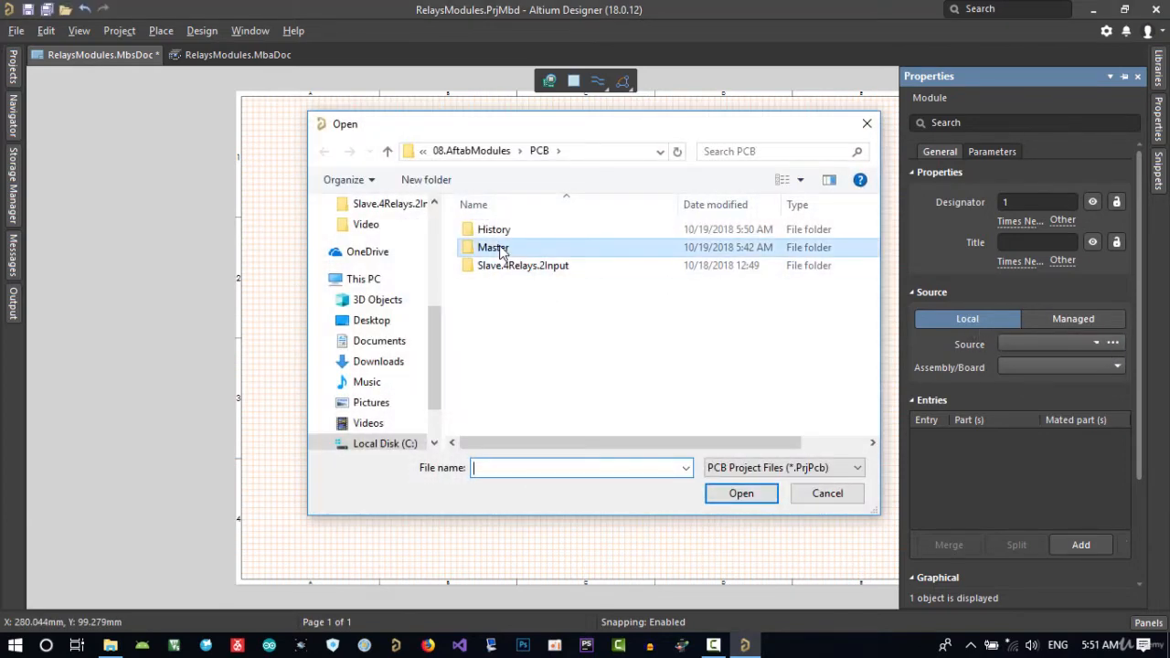
double_click(494, 248)
left_click(545, 323)
double_click(546, 322)
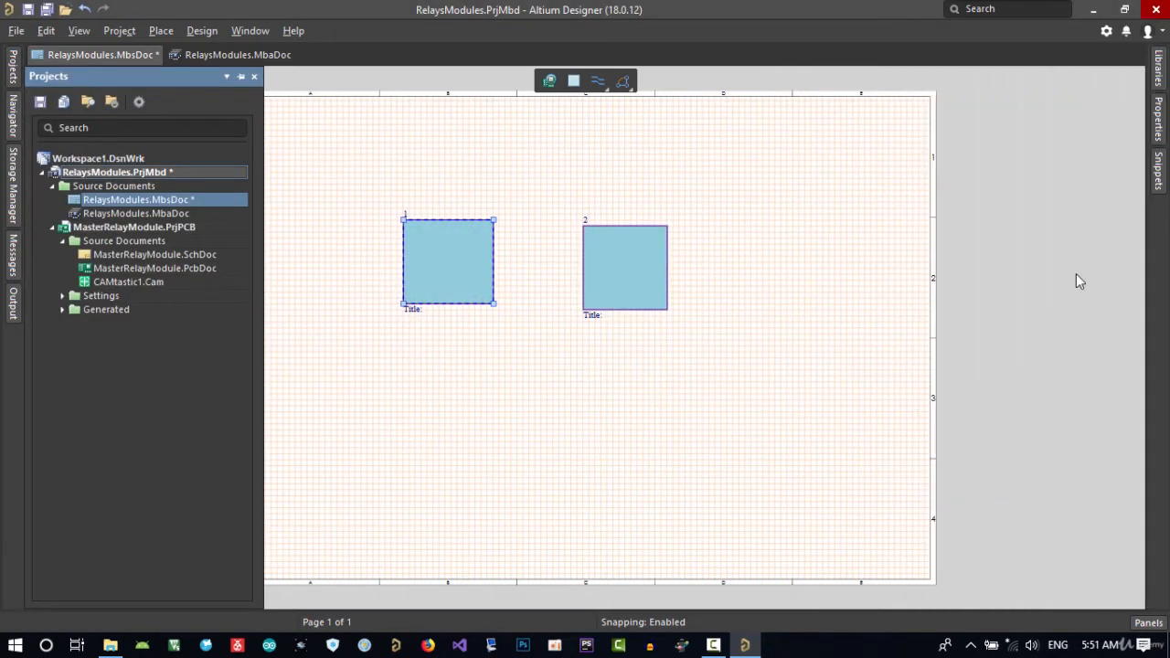
left_click(1158, 135)
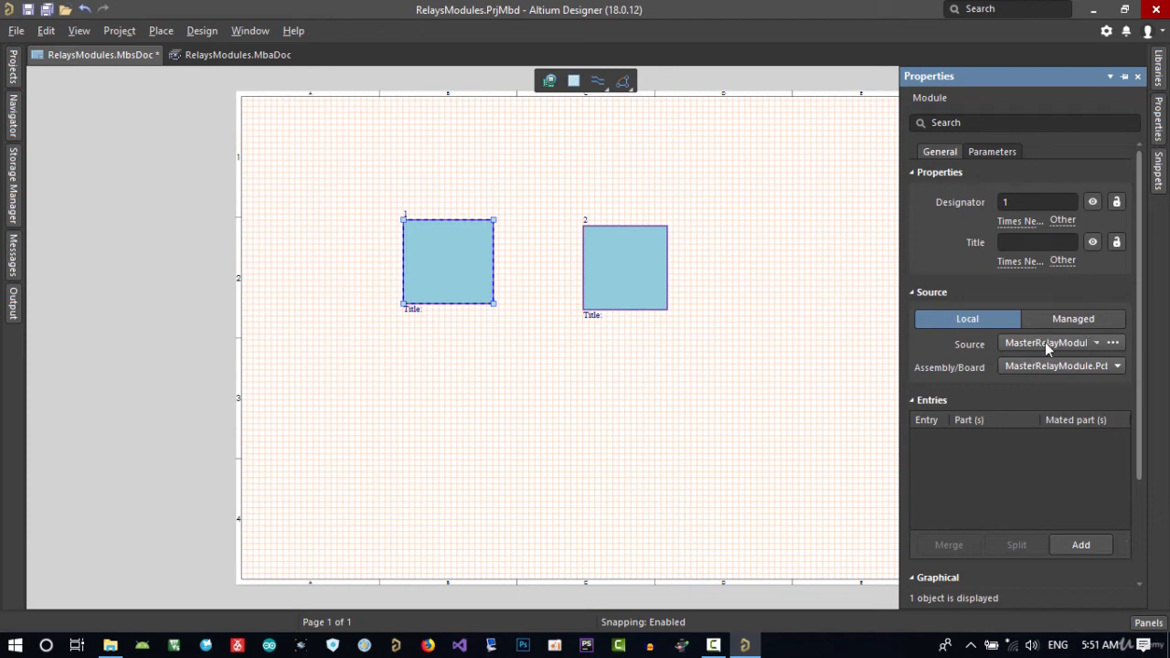
Assign the Slave.4Relays.2Inputs.PrjPcb project as the local source of module 2.
left_click(645, 275)
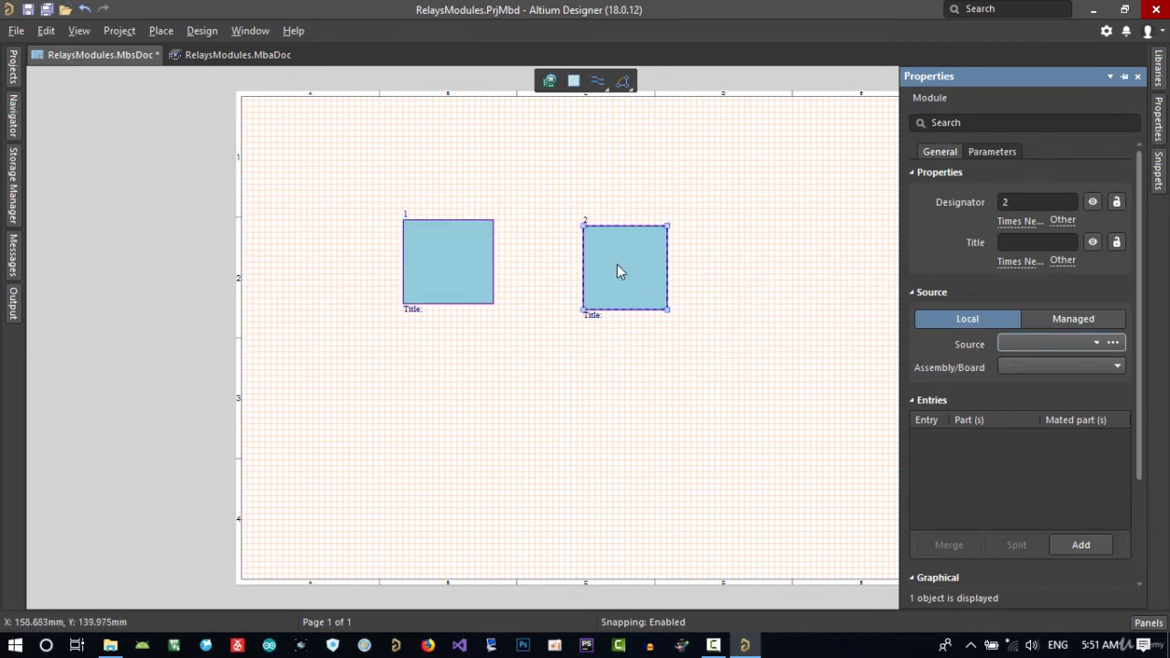
left_click(1112, 344)
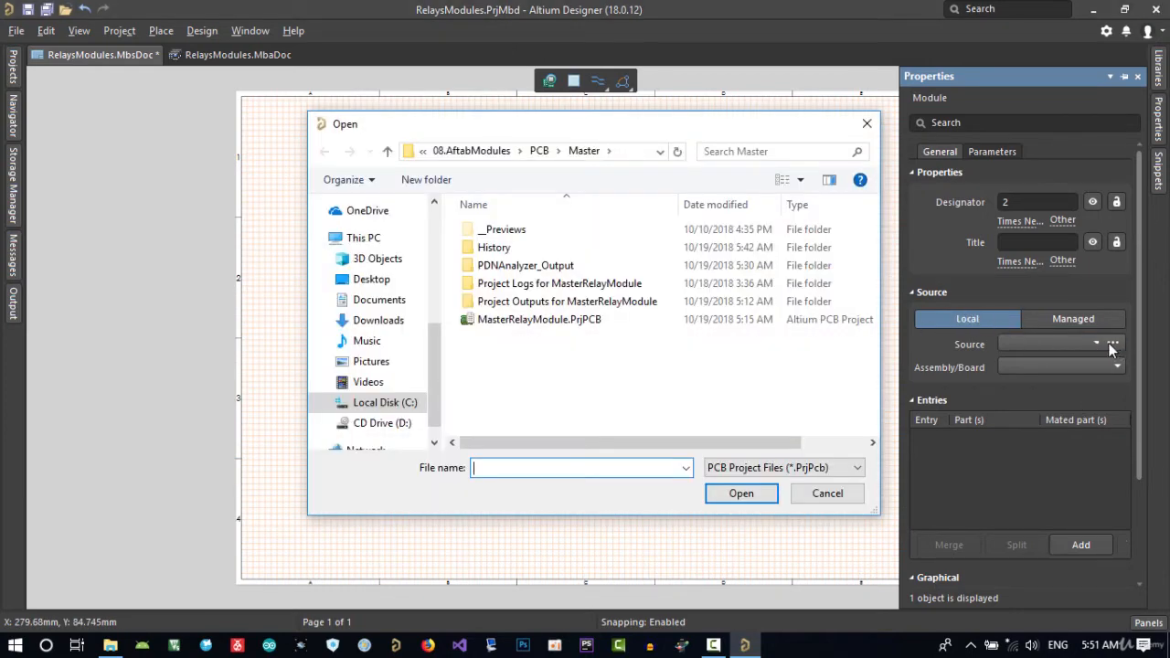
left_click(540, 151)
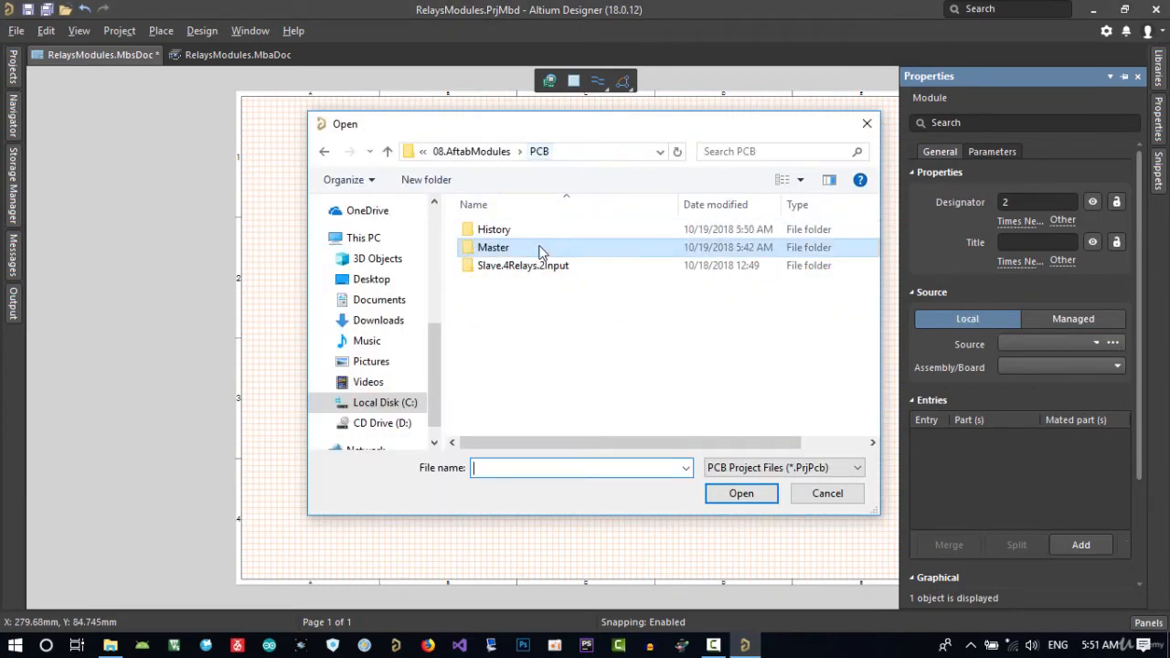
double_click(524, 266)
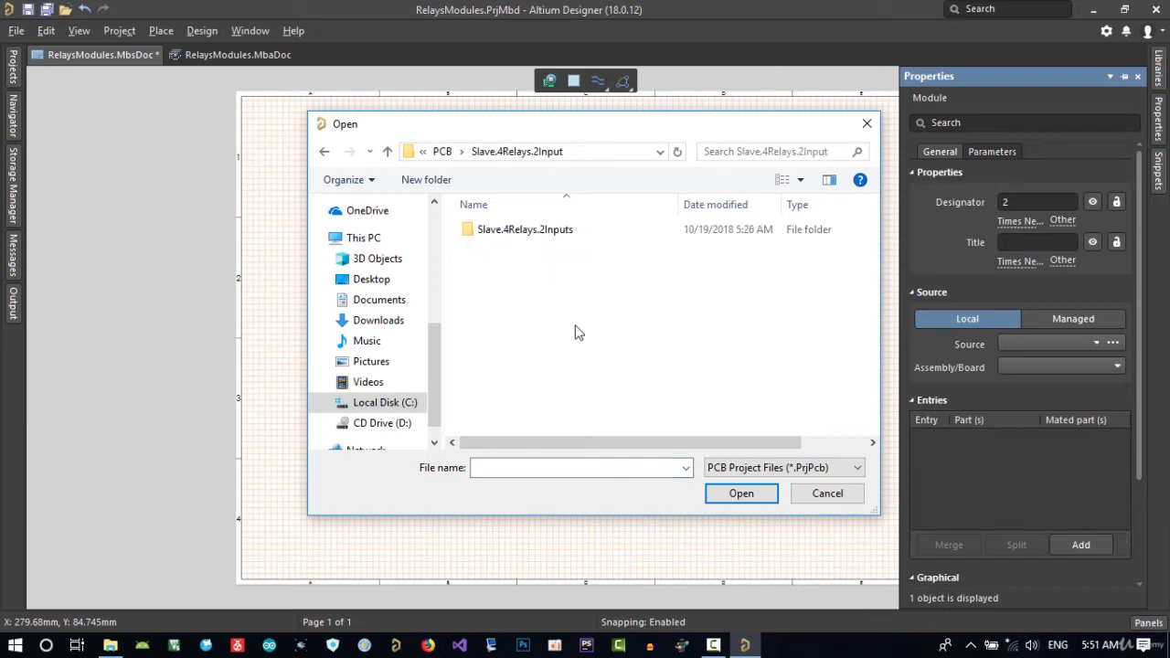
double_click(521, 235)
double_click(528, 302)
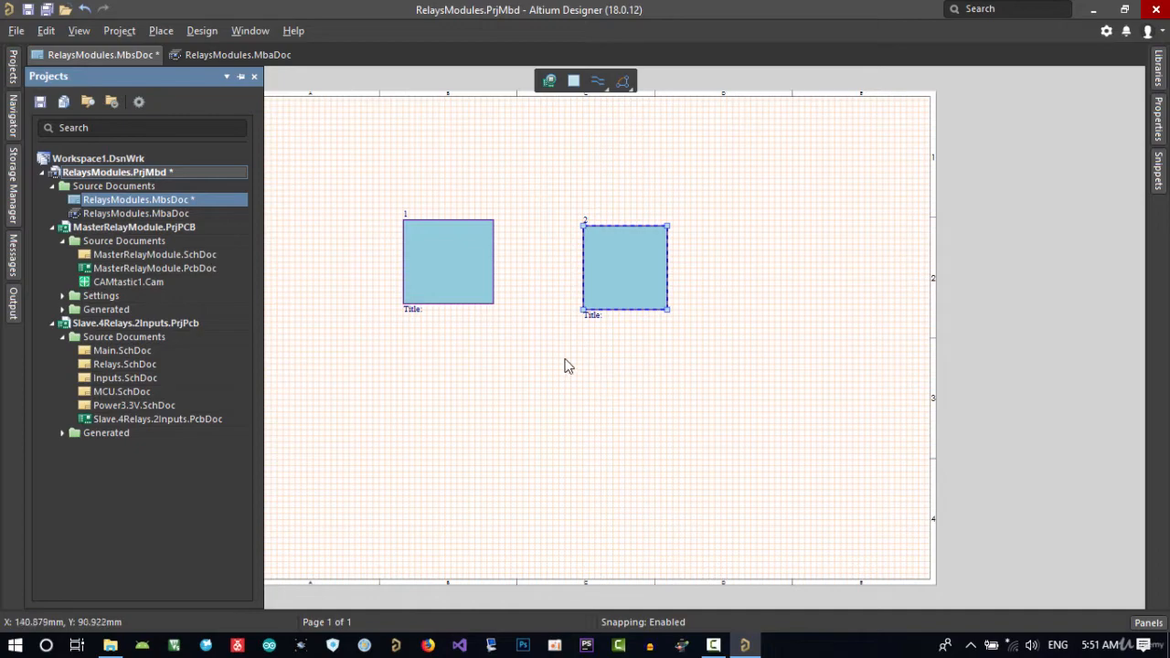
Delete both module blocks from the multi-board schematic sheet.
middle_click_drag(537, 266, 554, 295)
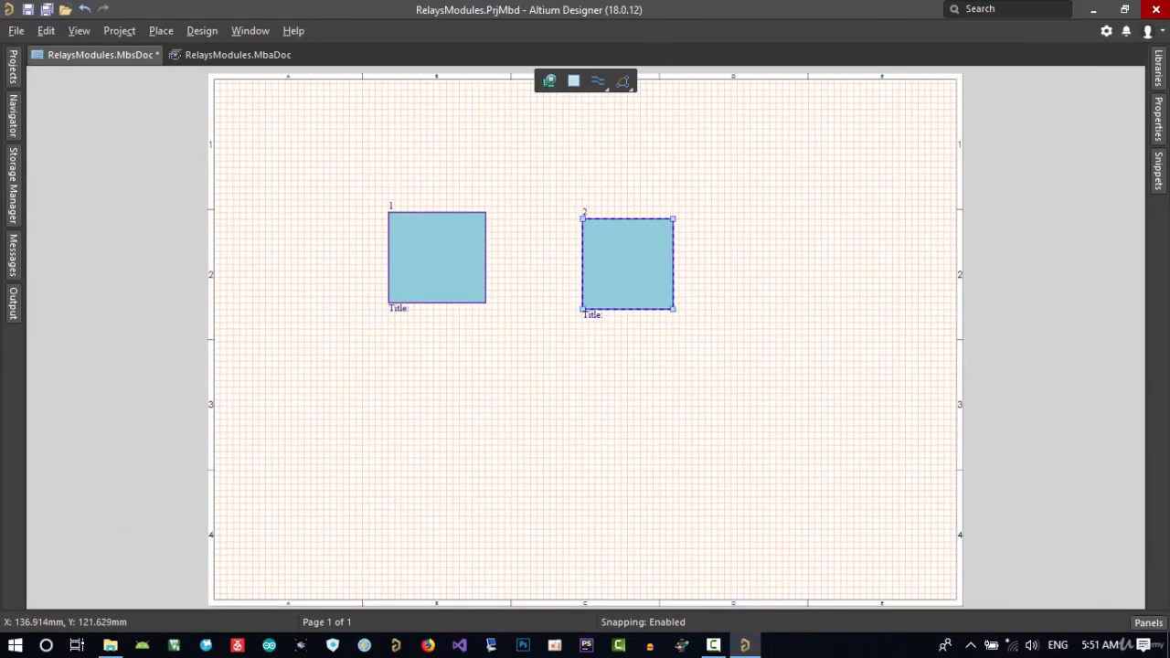
left_click_drag(747, 157, 331, 357)
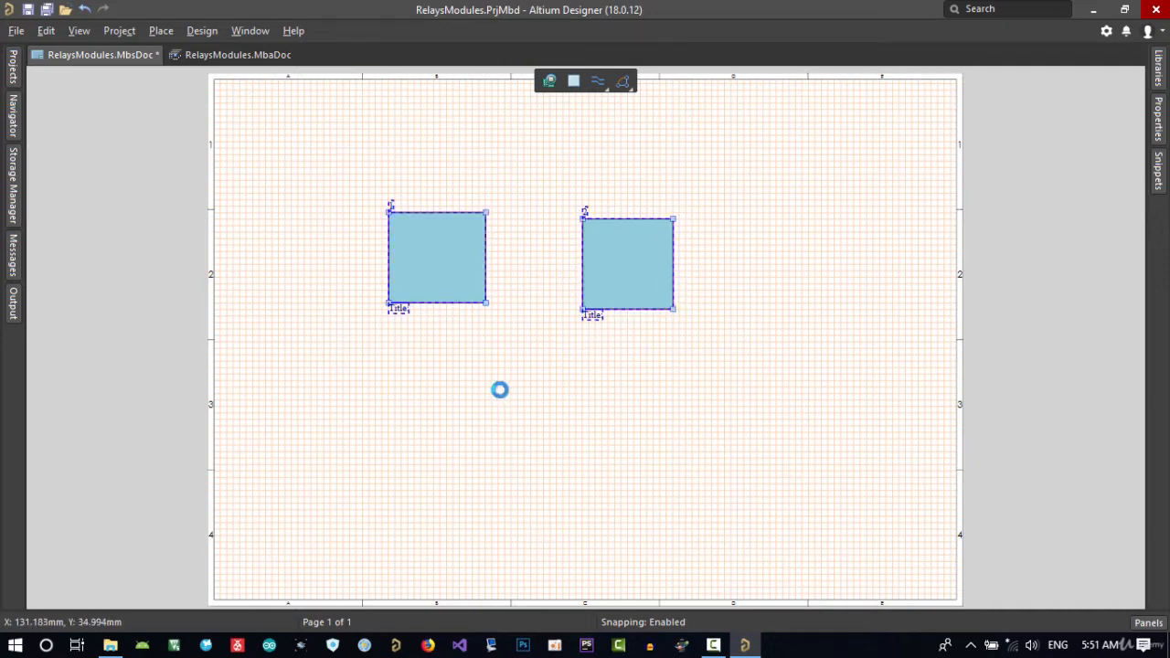
key("Delete")
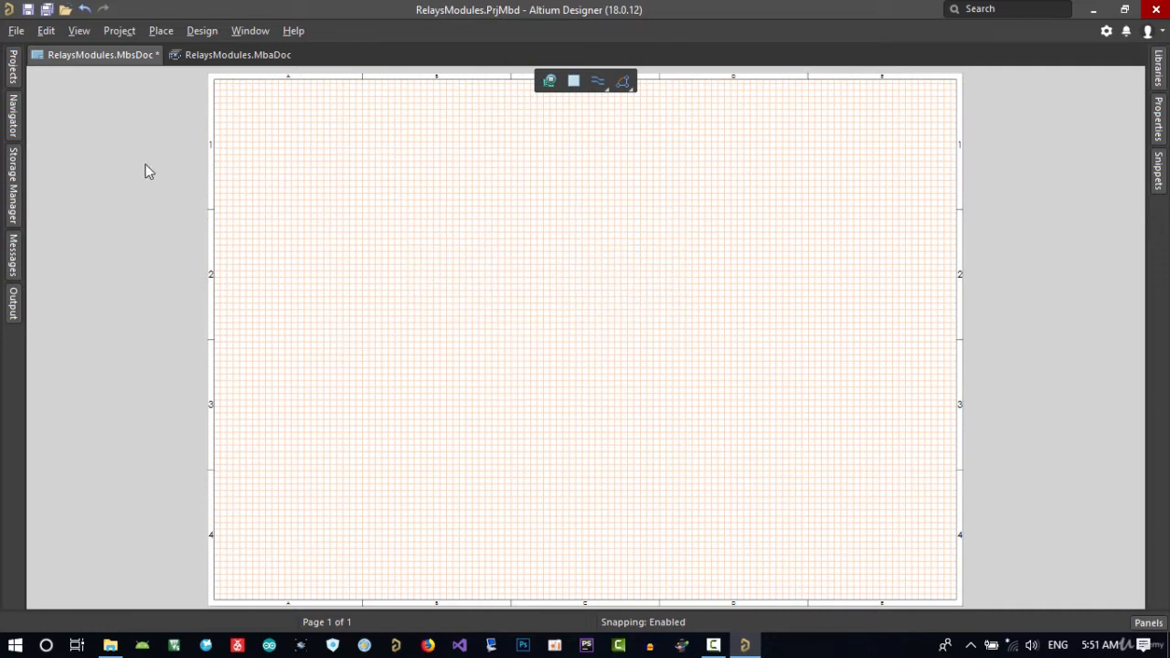
Check the project tree and save all modified documents of the RelaysModules project.
left_click(15, 75)
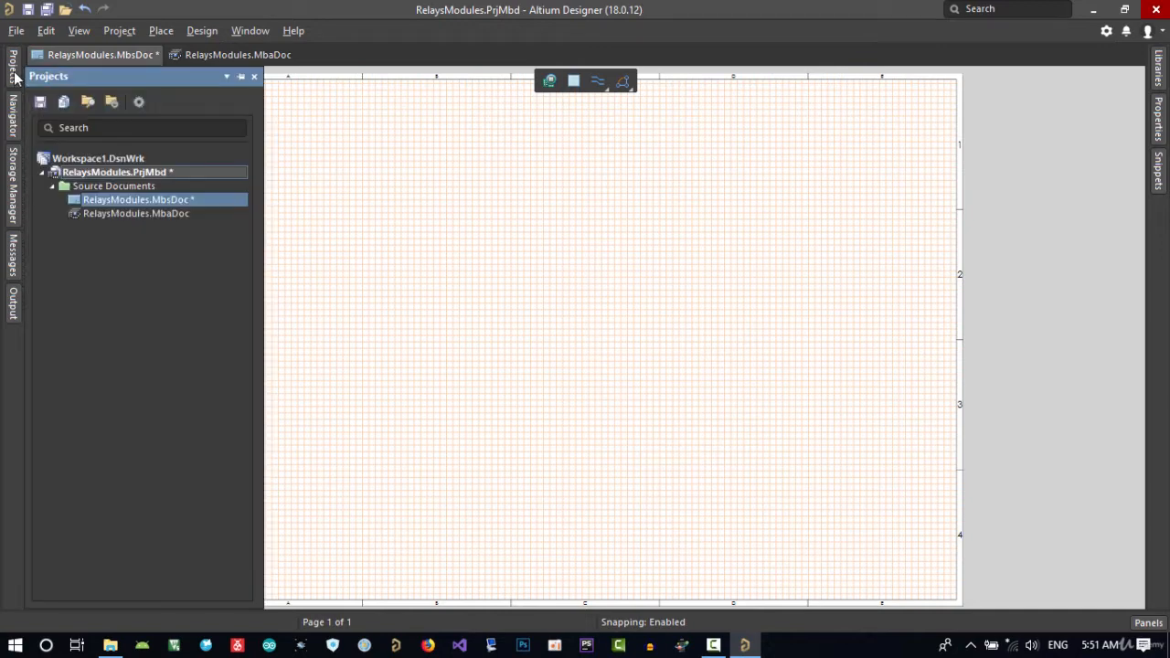
left_click(16, 30)
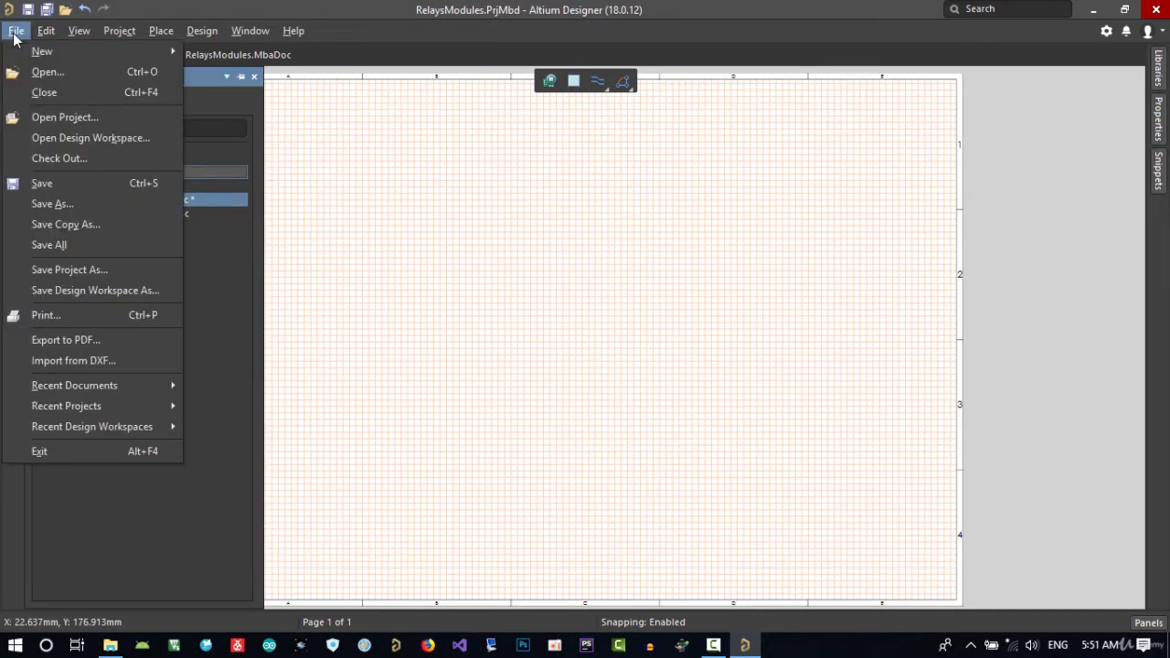
left_click(68, 245)
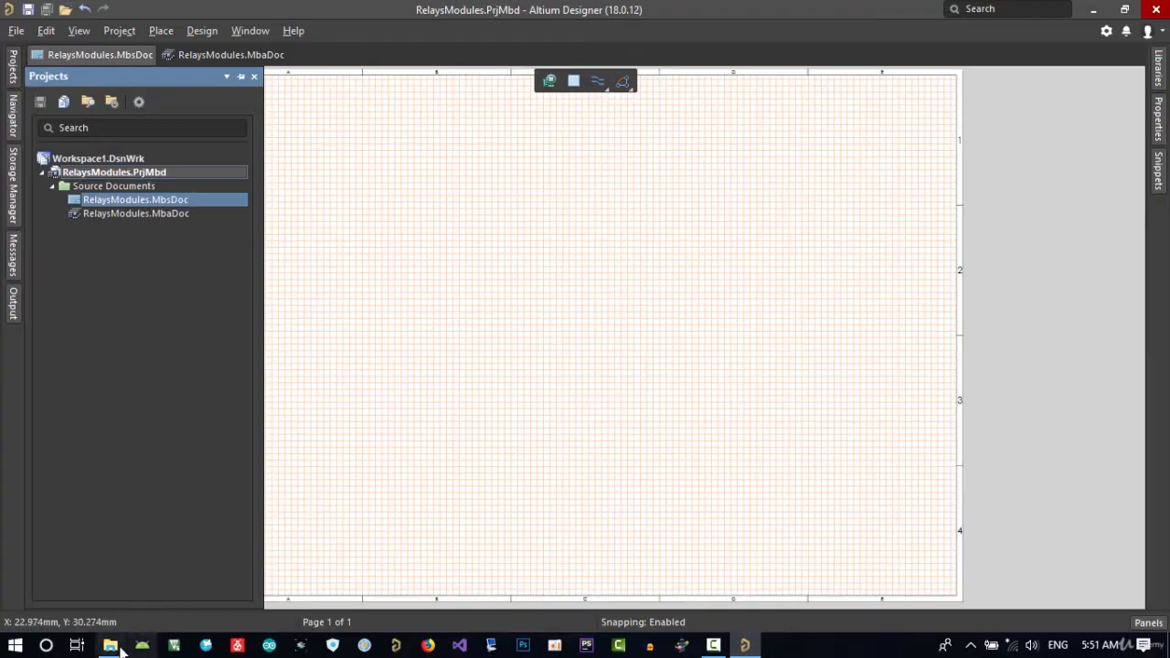
Switch to File Explorer and bring MasterRelayModule.PrjPCB from the Master folder into the Altium Designer workspace.
left_click(110, 646)
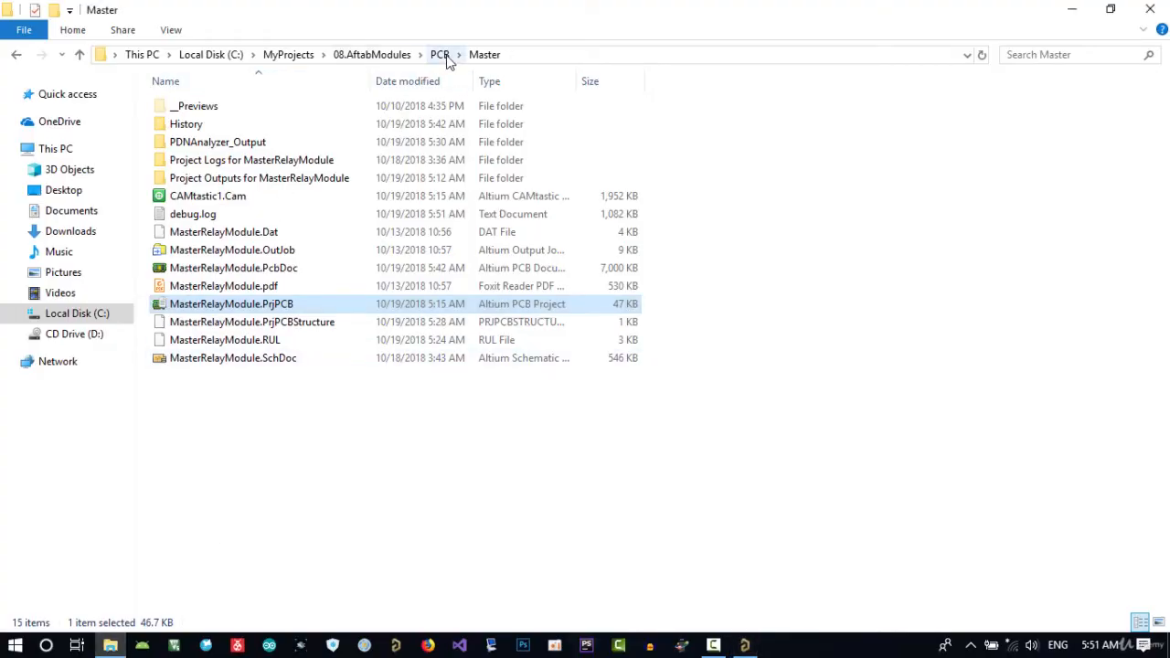
left_click_drag(243, 305, 113, 248)
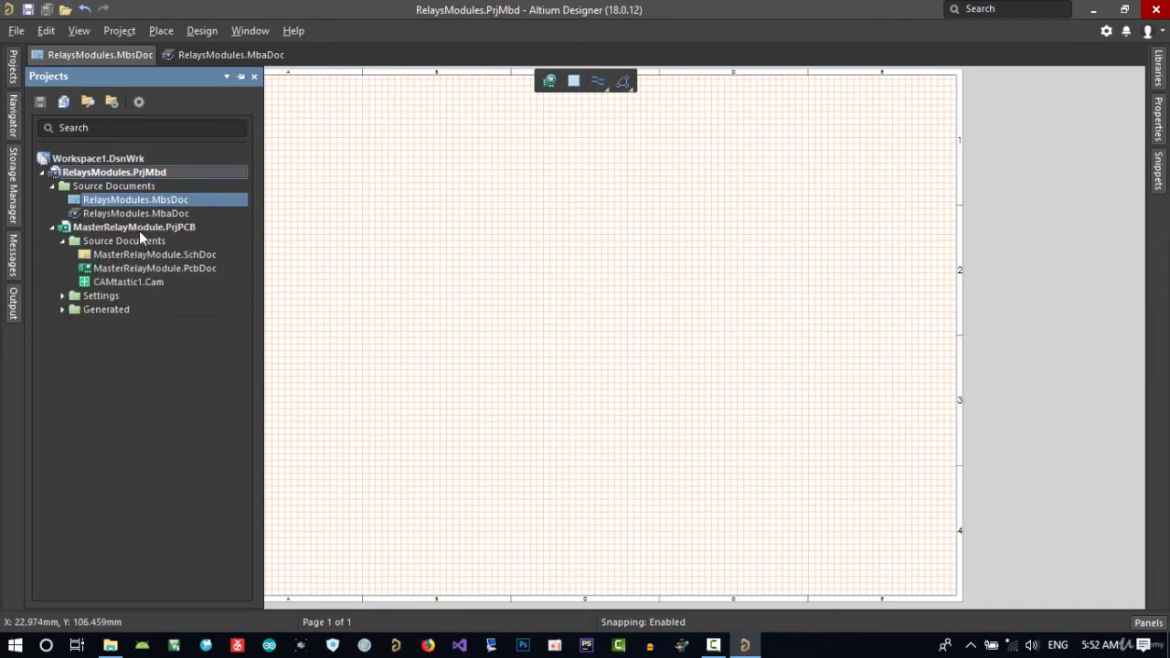
left_click_drag(136, 227, 82, 162)
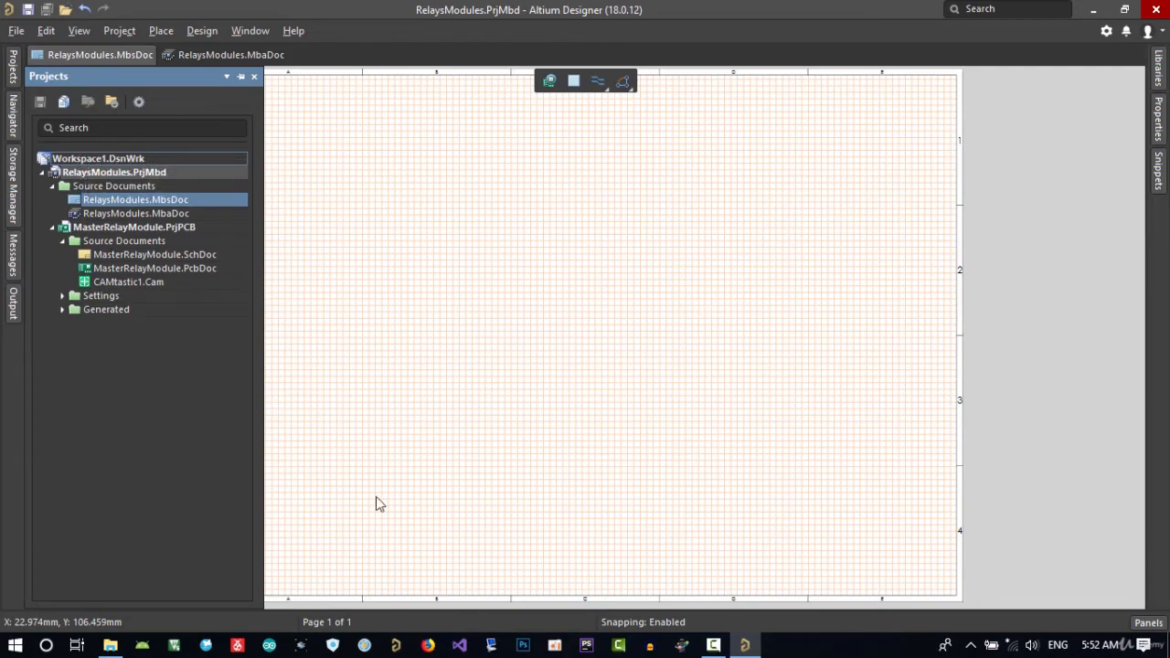
Bring Slave.4Relays.2Inputs.PrjPcb from its subfolder of PCB in File Explorer into the Altium Designer workspace.
left_click(114, 646)
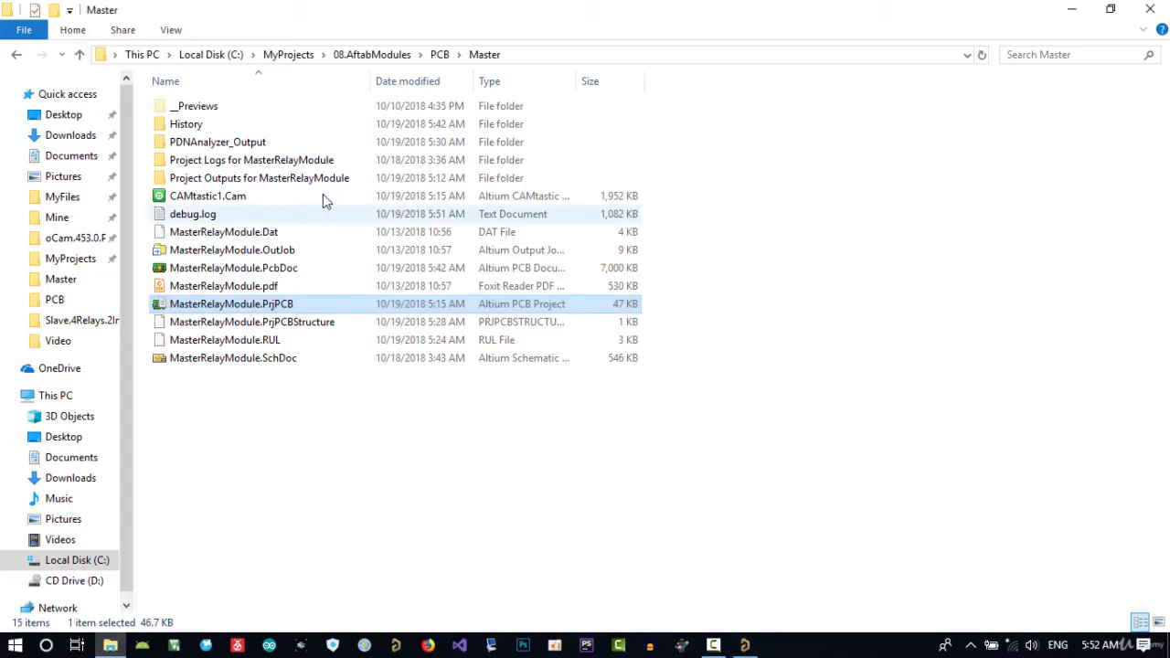
left_click(439, 54)
double_click(243, 142)
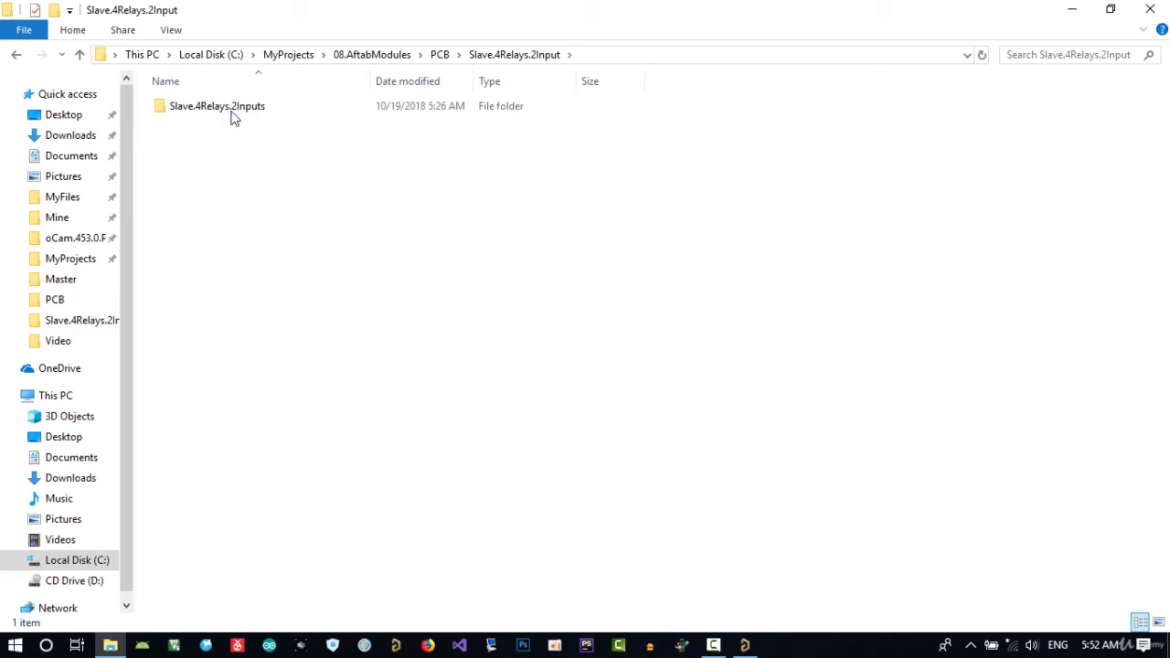
double_click(230, 108)
left_click(229, 306)
left_click_drag(229, 306, 175, 364)
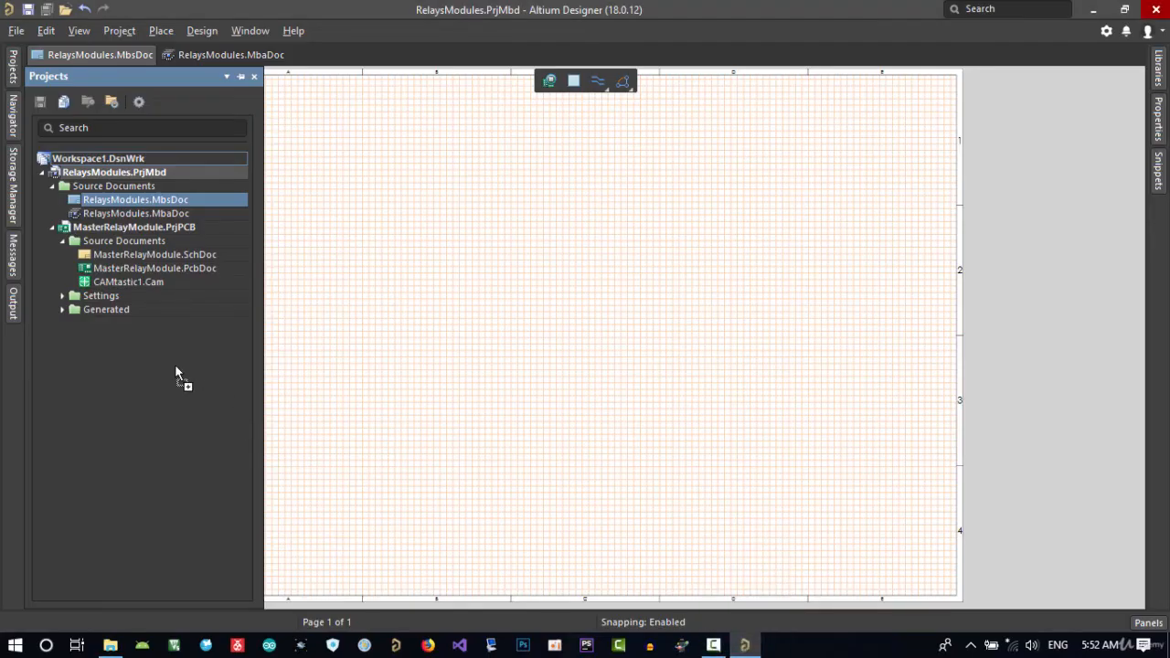
Open the MasterRelayModule.SchDoc schematic and bring up the properties of the four-pin connector P3 in the MCU block.
double_click(128, 256)
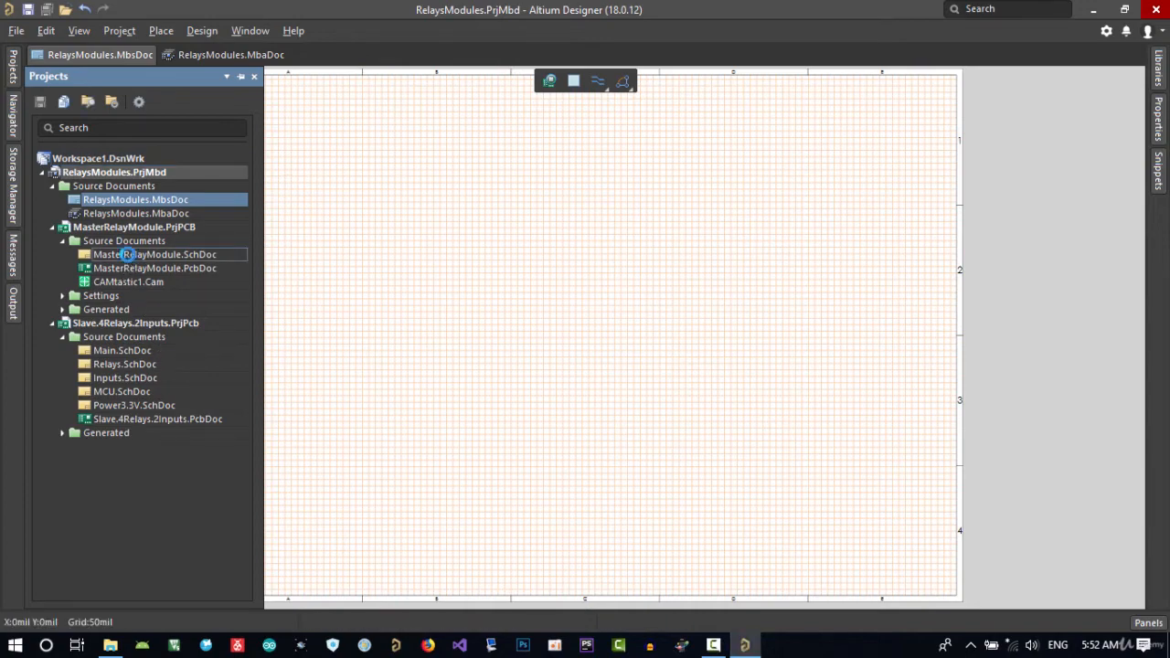
double_click(128, 254)
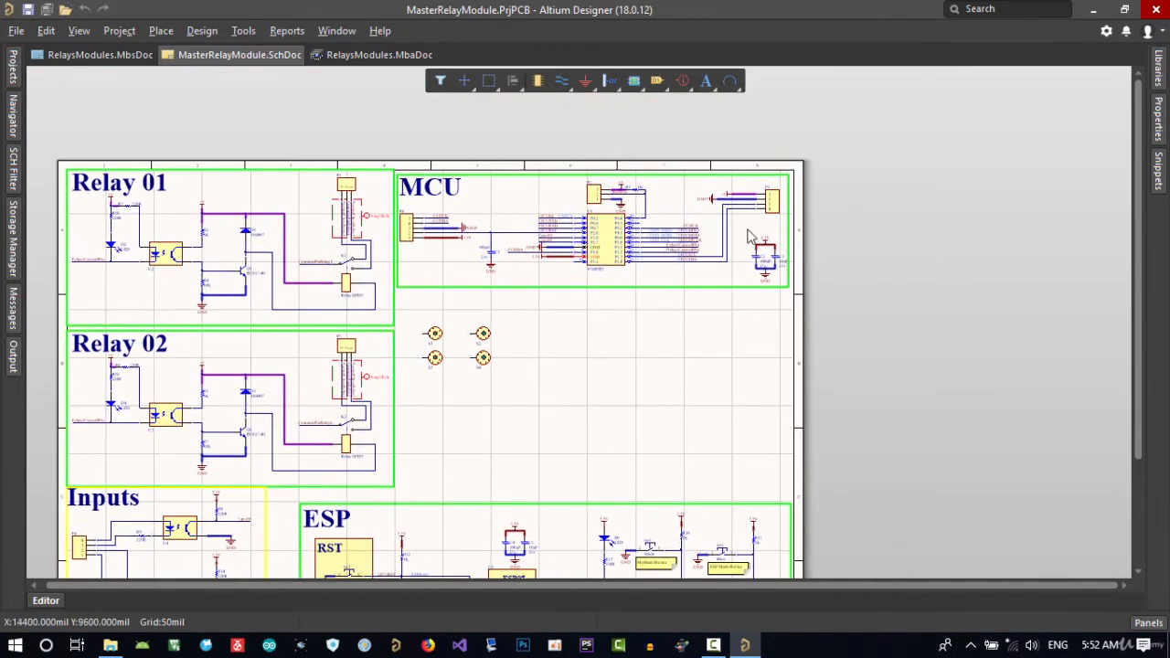
scroll(764, 194, "up", 3, "ctrl")
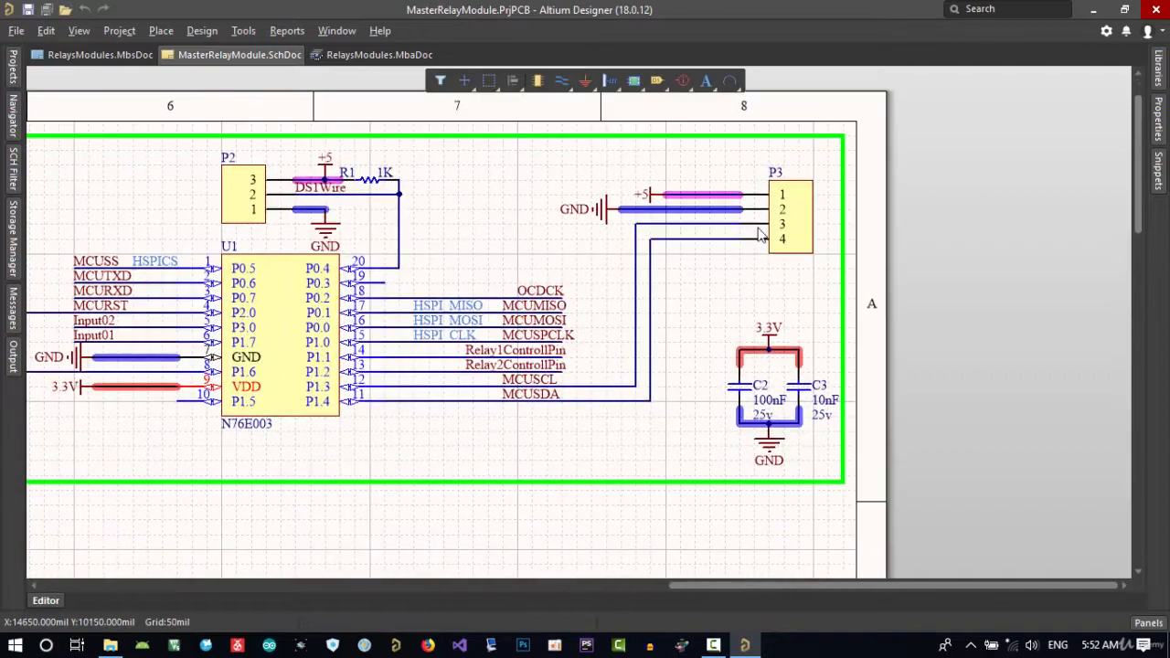
right_click_drag(783, 233, 736, 289)
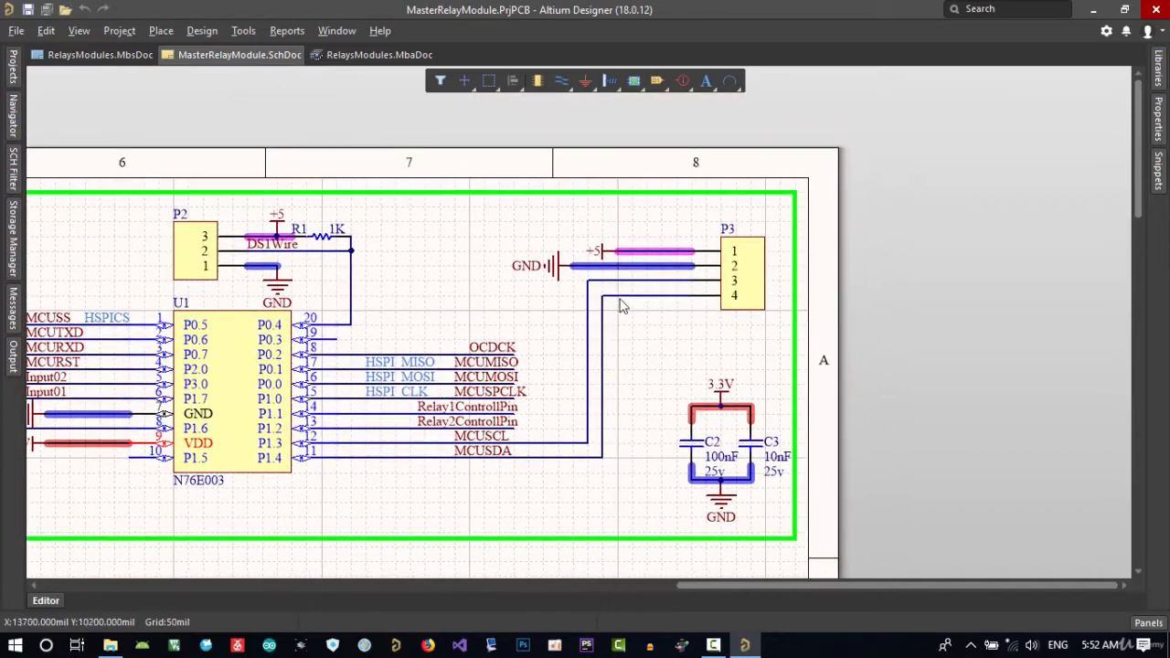
scroll(737, 285, "up", 2, "ctrl")
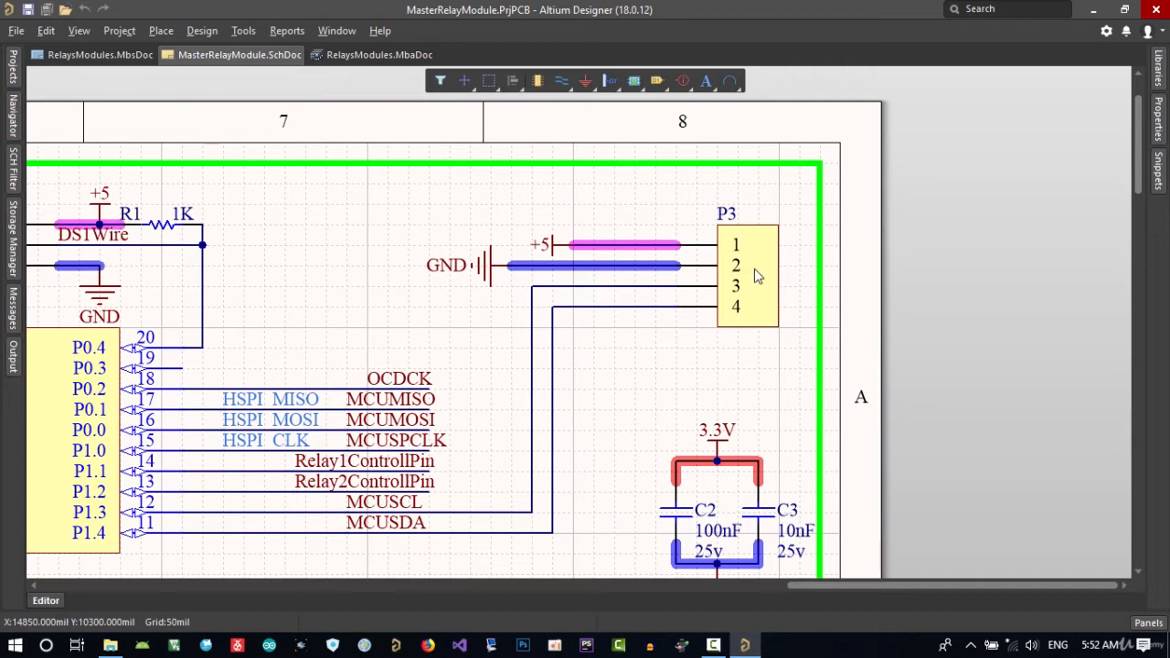
double_click(757, 276)
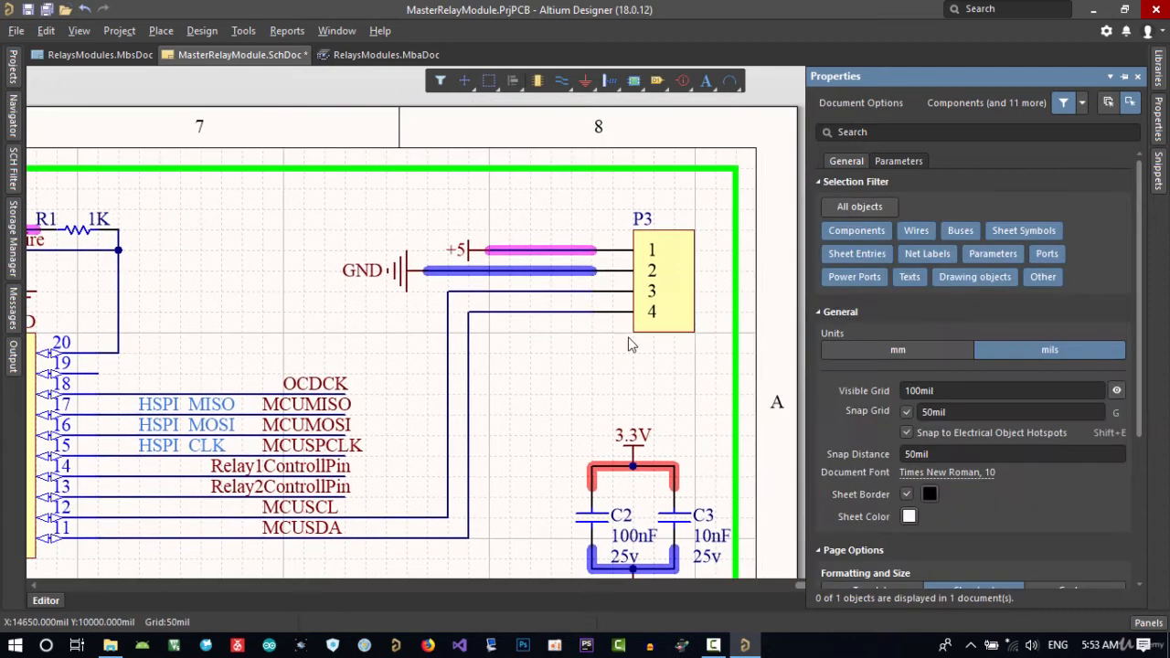
Add a parameter named System with the value Connector to the four-pin connector P3 in MasterRelayModule.SchDoc.
left_click(677, 296)
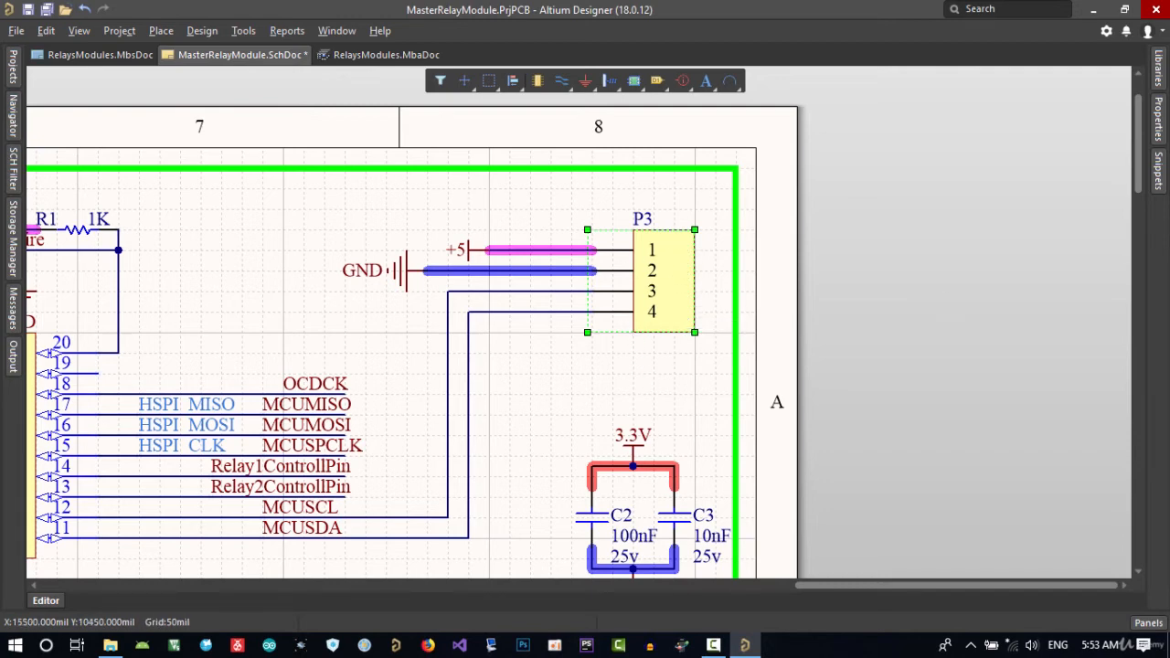
double_click(655, 278)
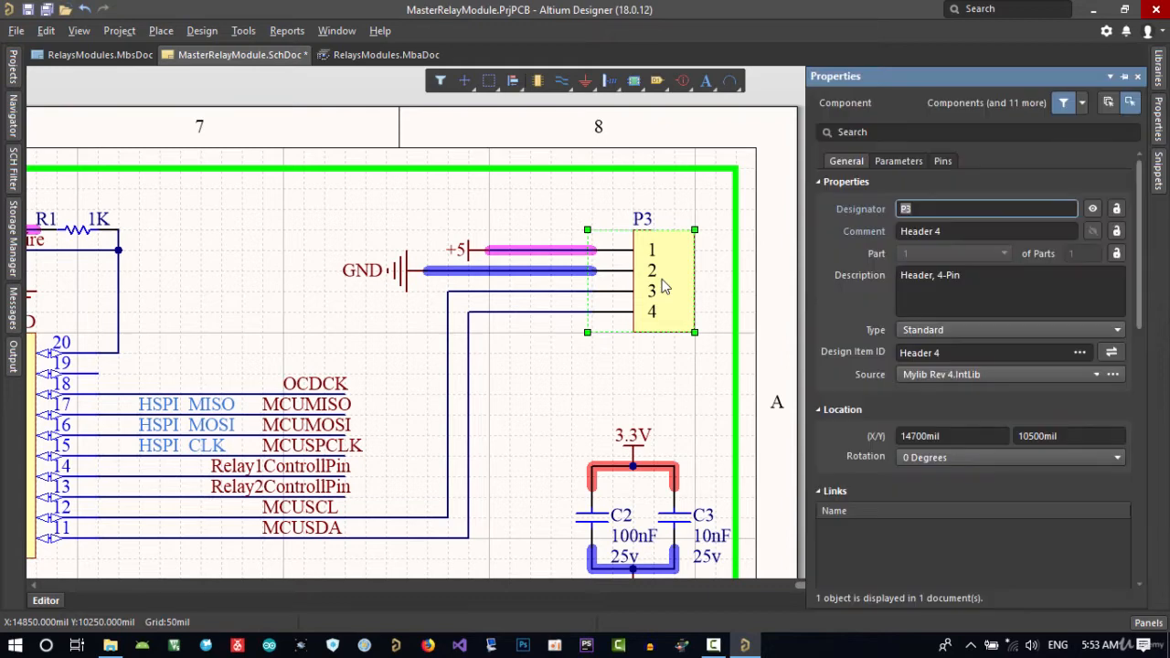
left_click(892, 166)
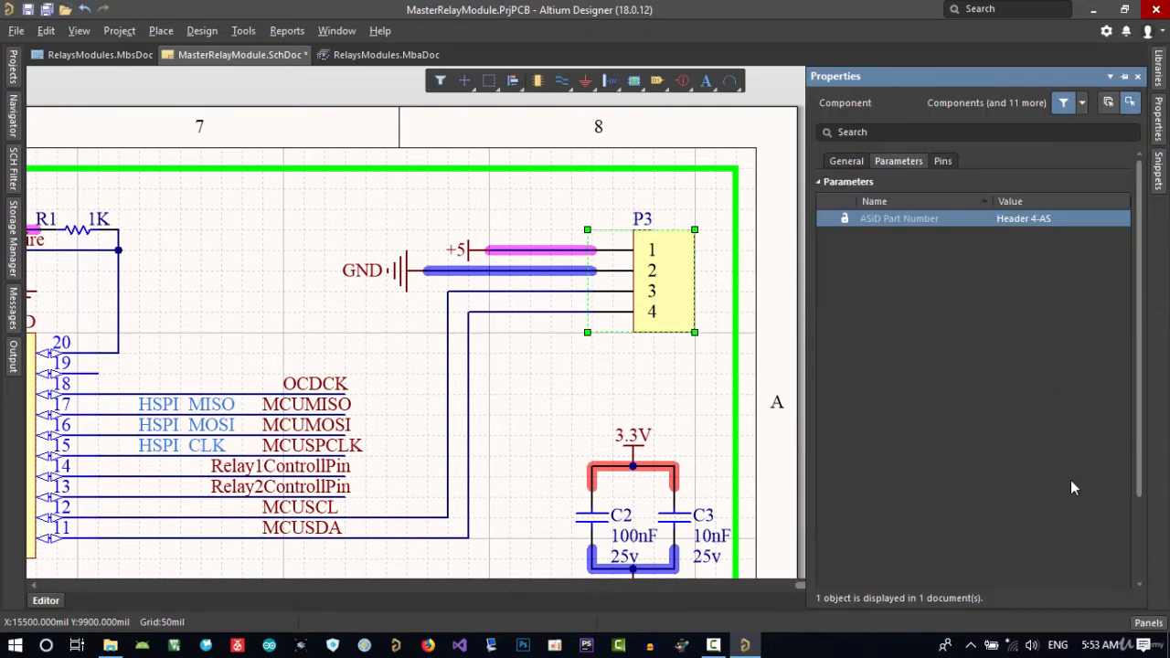
left_click_drag(1139, 461, 1135, 538)
left_click(1066, 565)
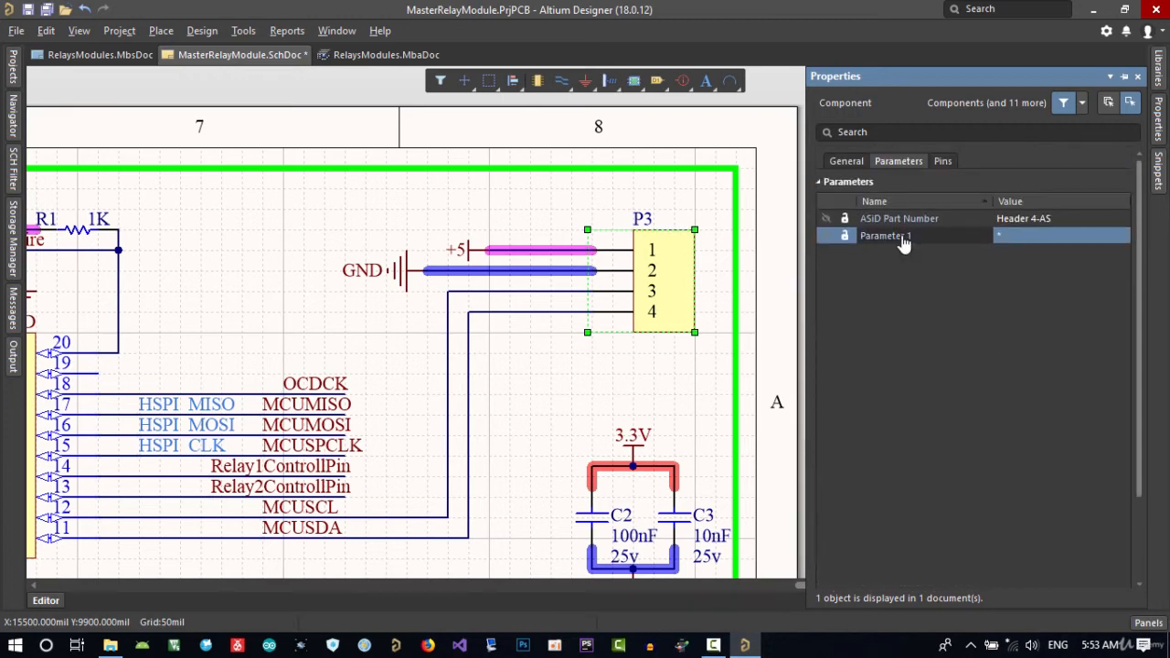
left_click(938, 240)
type("System")
left_click(1023, 238)
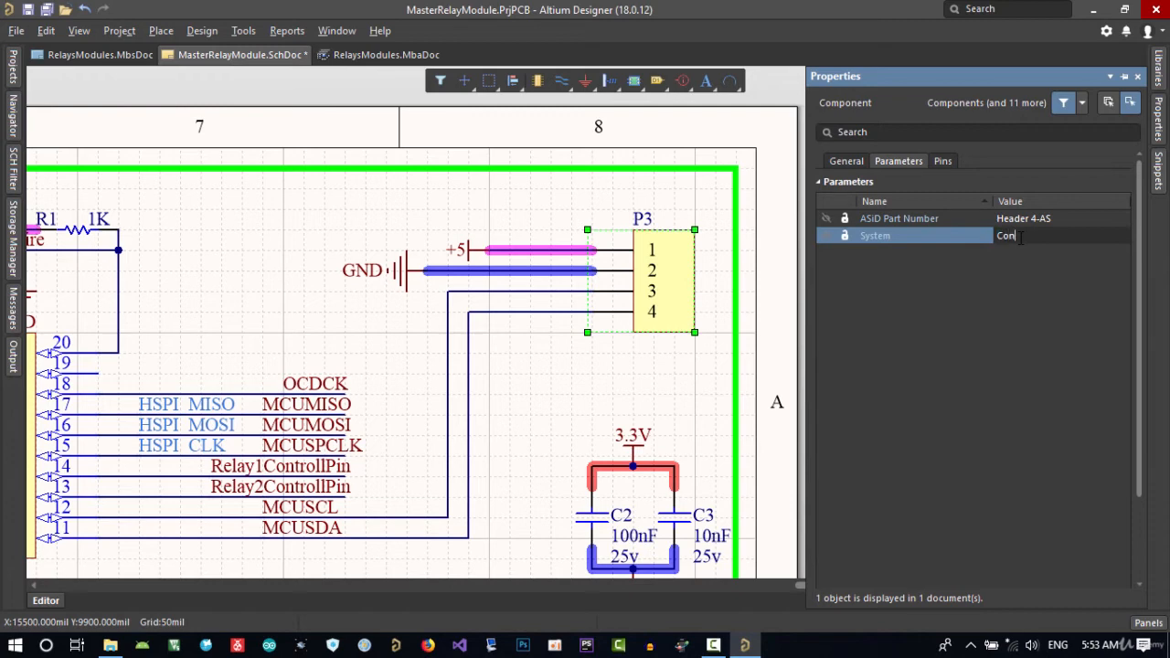
type("Connector")
right_click_drag(555, 382, 530, 379)
left_click(531, 378)
Save the MasterRelayModule.SchDoc schematic.
scroll(531, 378, "down", 3, "ctrl")
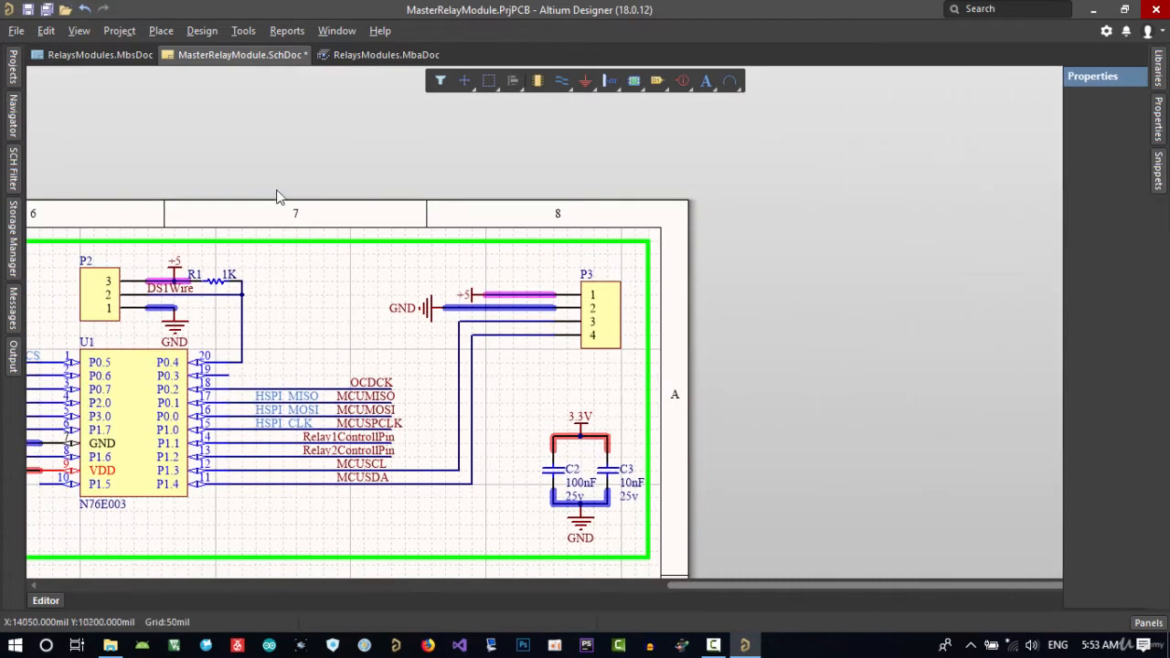
left_click(15, 30)
left_click(77, 243)
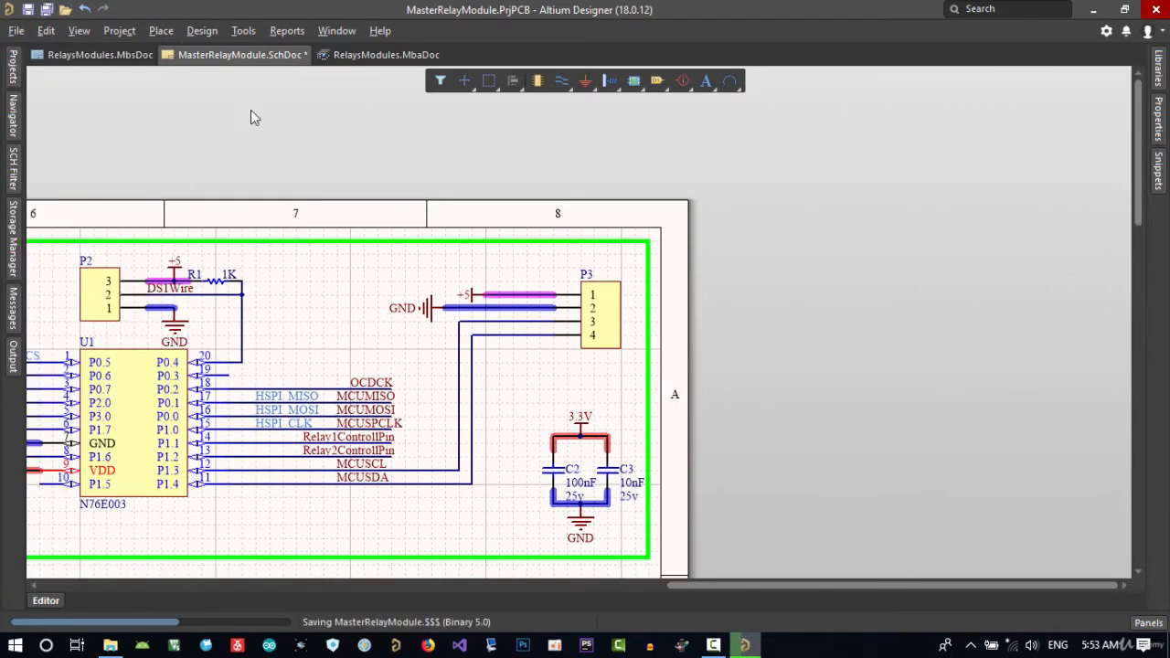
Open MCU.SchDoc of the Slave.4Relays.2Inputs project and select the four-pin connector P6.
mouse_move(17, 81)
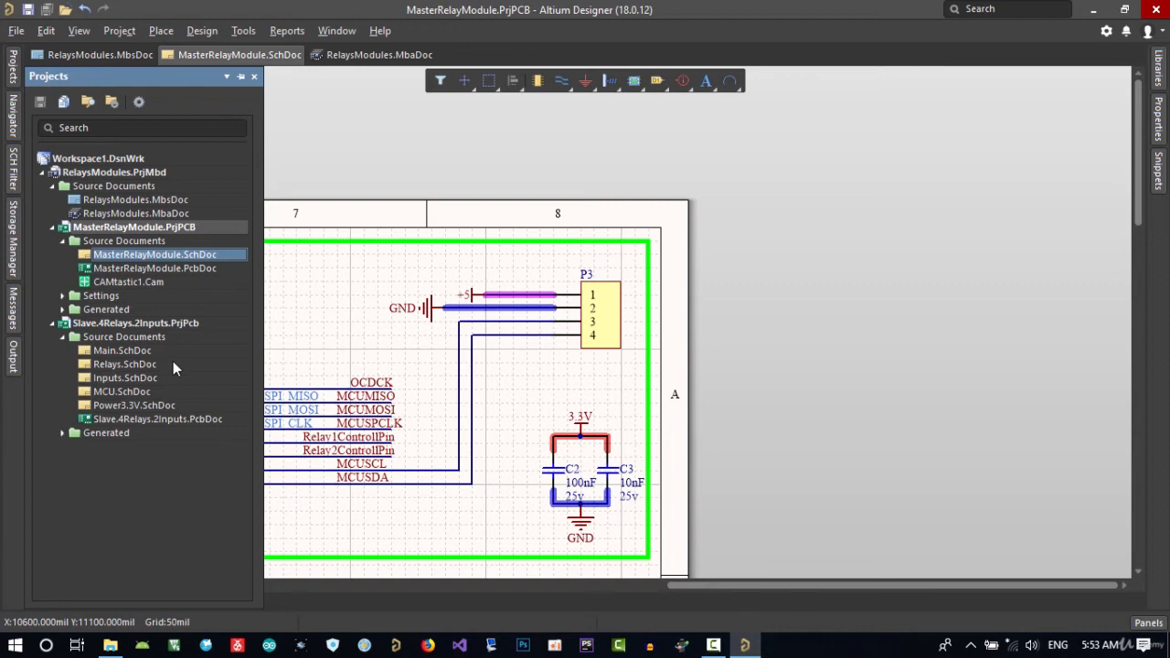
double_click(122, 392)
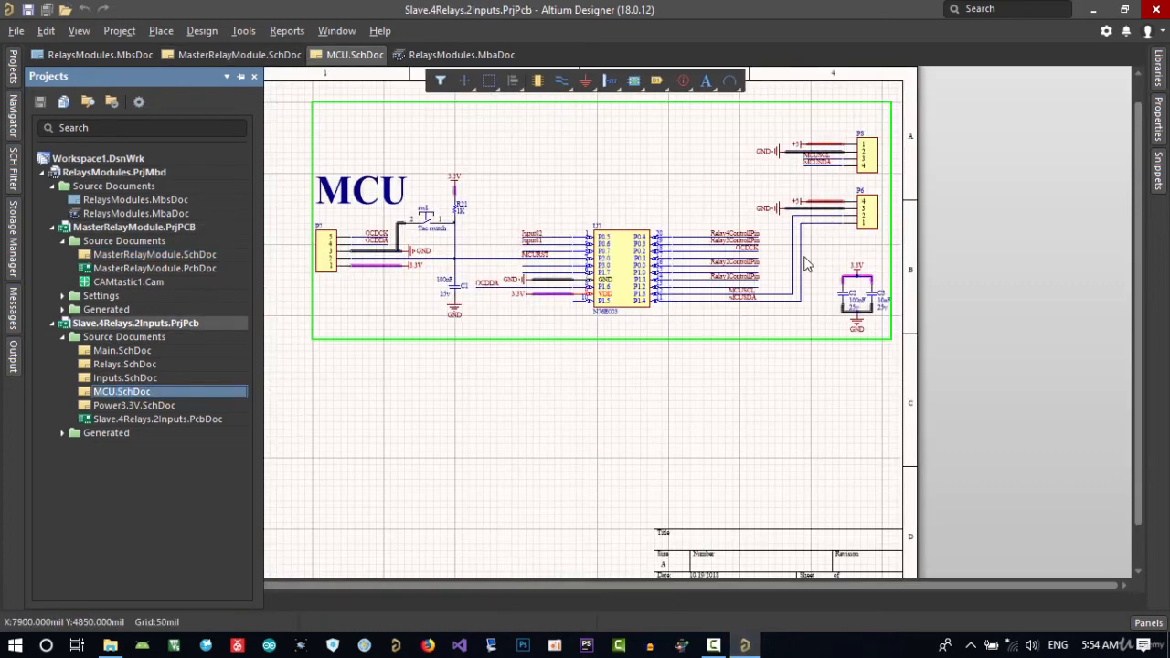
right_click_drag(799, 261, 642, 317)
scroll(708, 300, "up", 5, "ctrl")
left_click(629, 316)
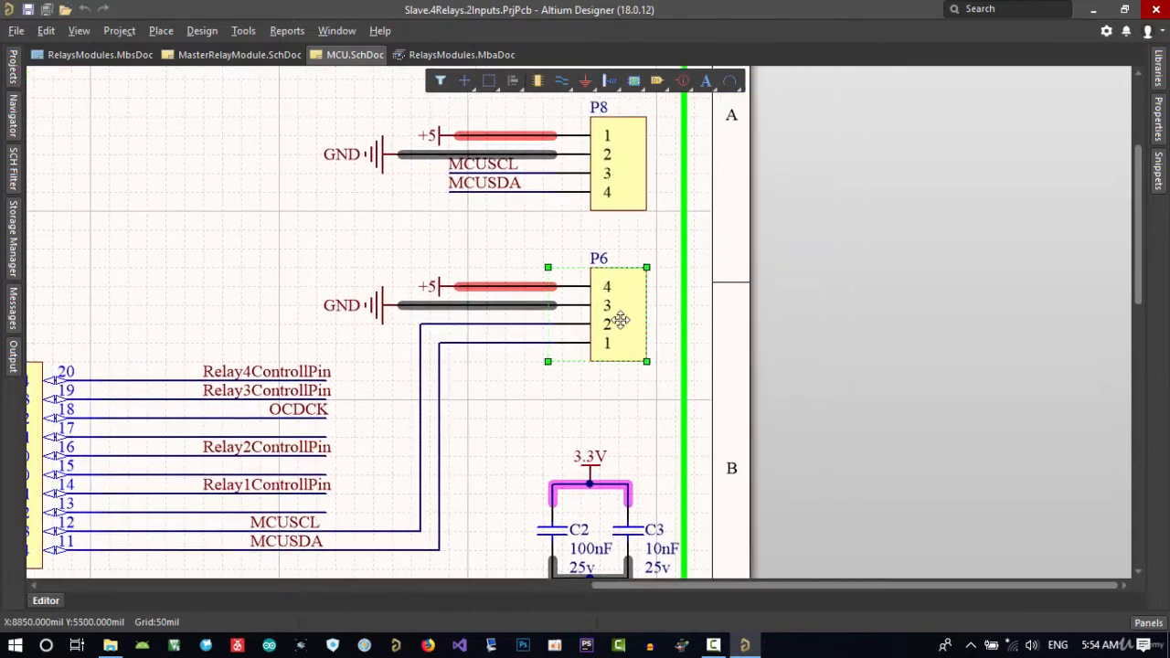
right_click_drag(576, 349, 494, 357)
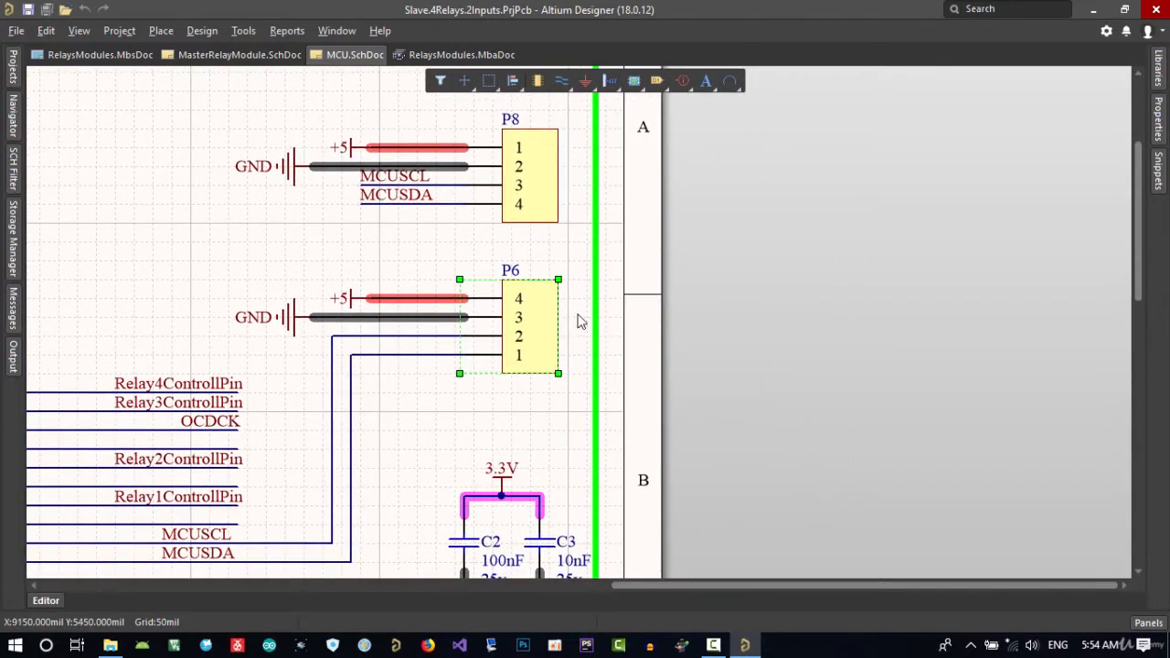
Delete the existing System parameter from connector P6 in MCU.SchDoc.
double_click(529, 310)
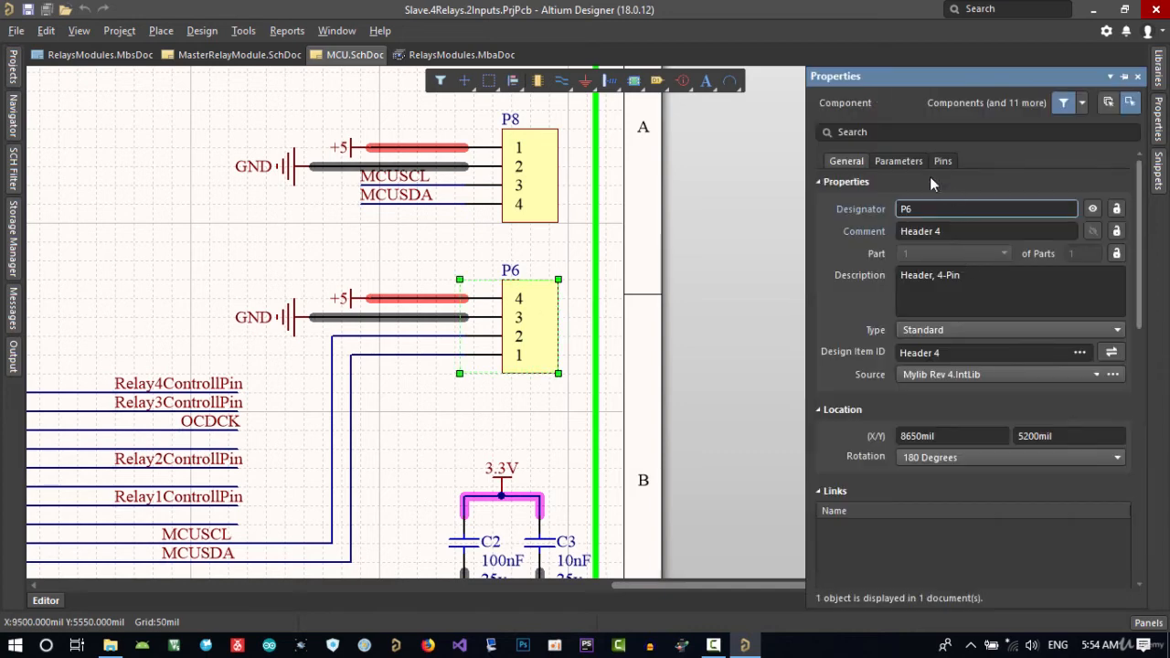
left_click(900, 161)
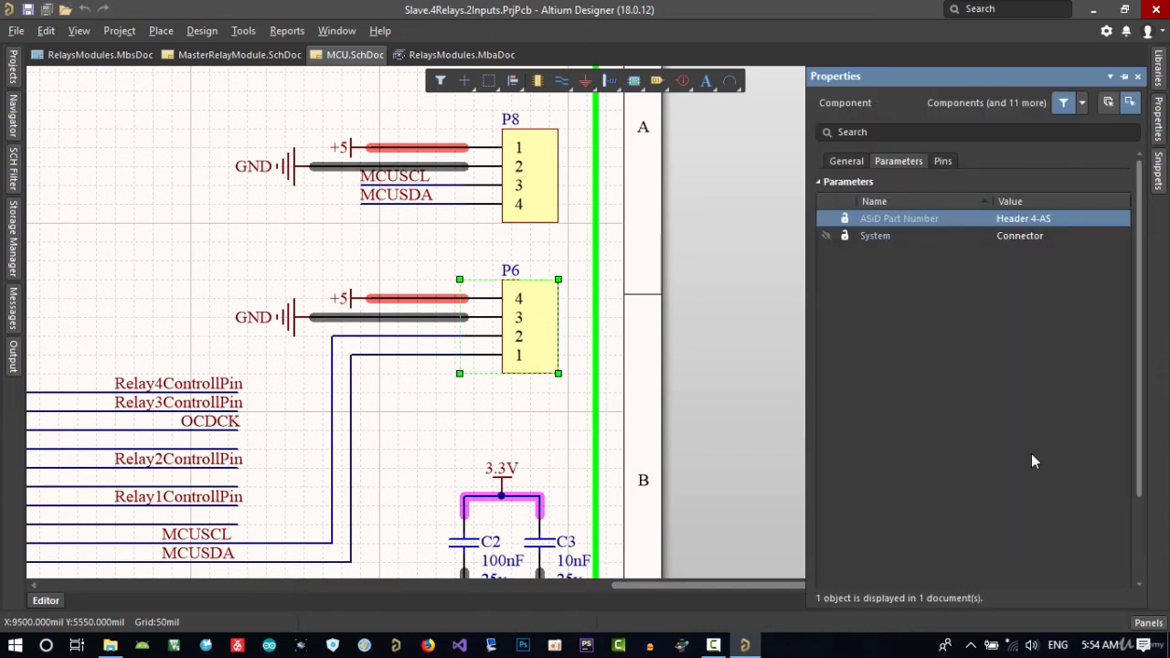
left_click(901, 238)
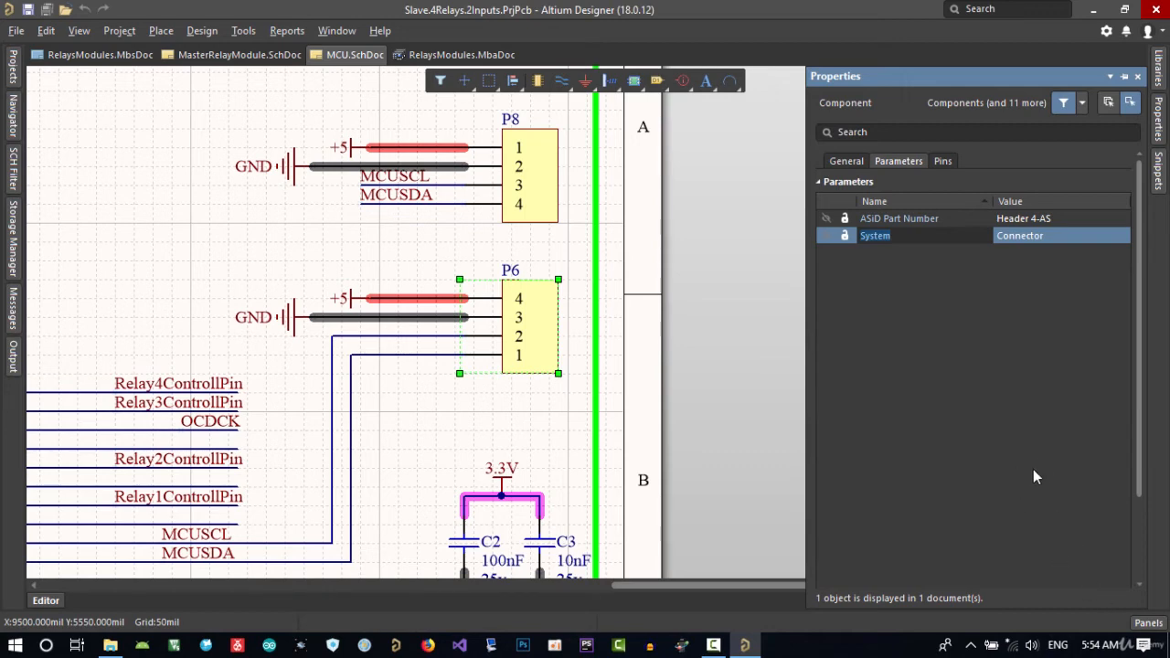
left_click_drag(1137, 454, 1138, 523)
left_click(1115, 565)
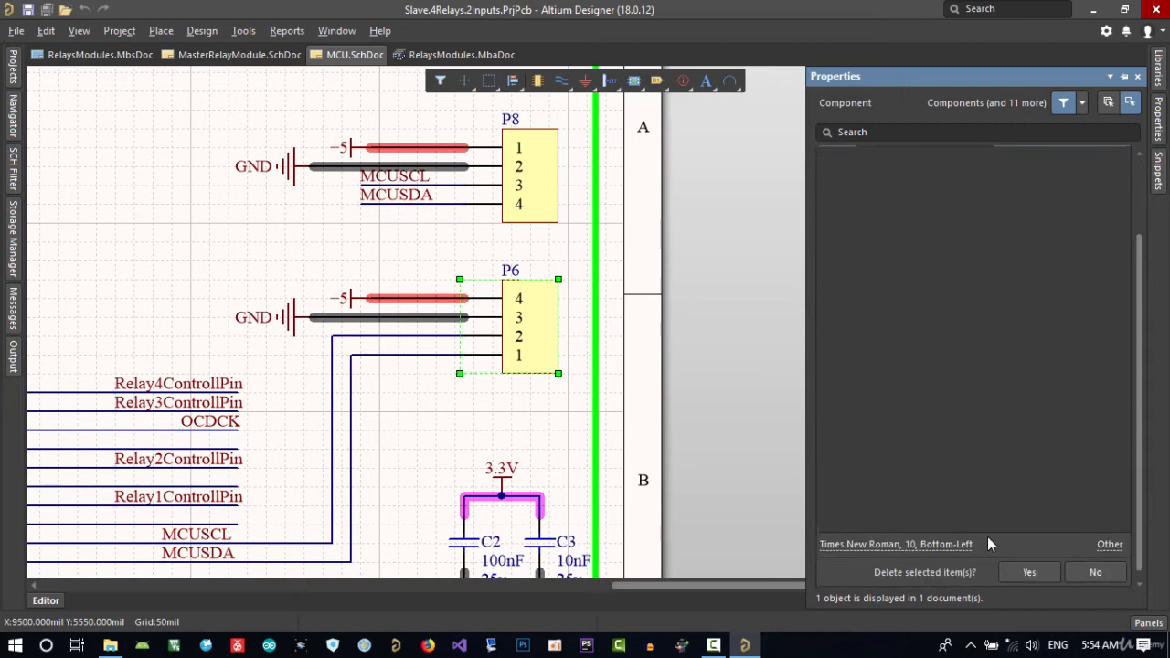
left_click(1028, 575)
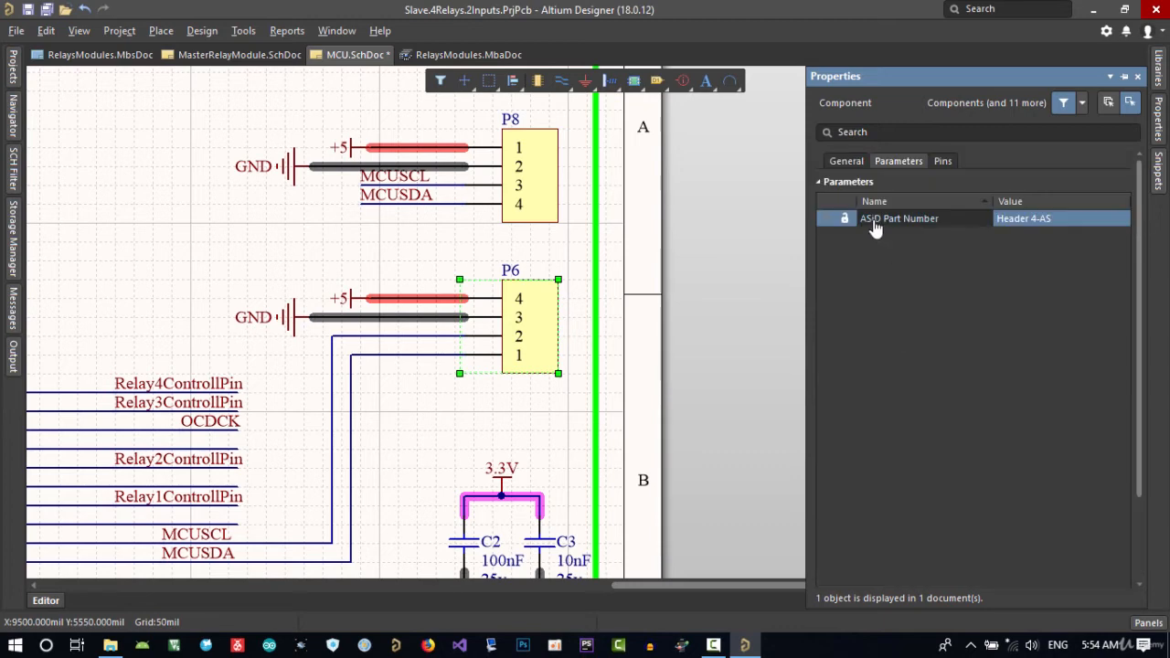
left_click(846, 161)
left_click(546, 409)
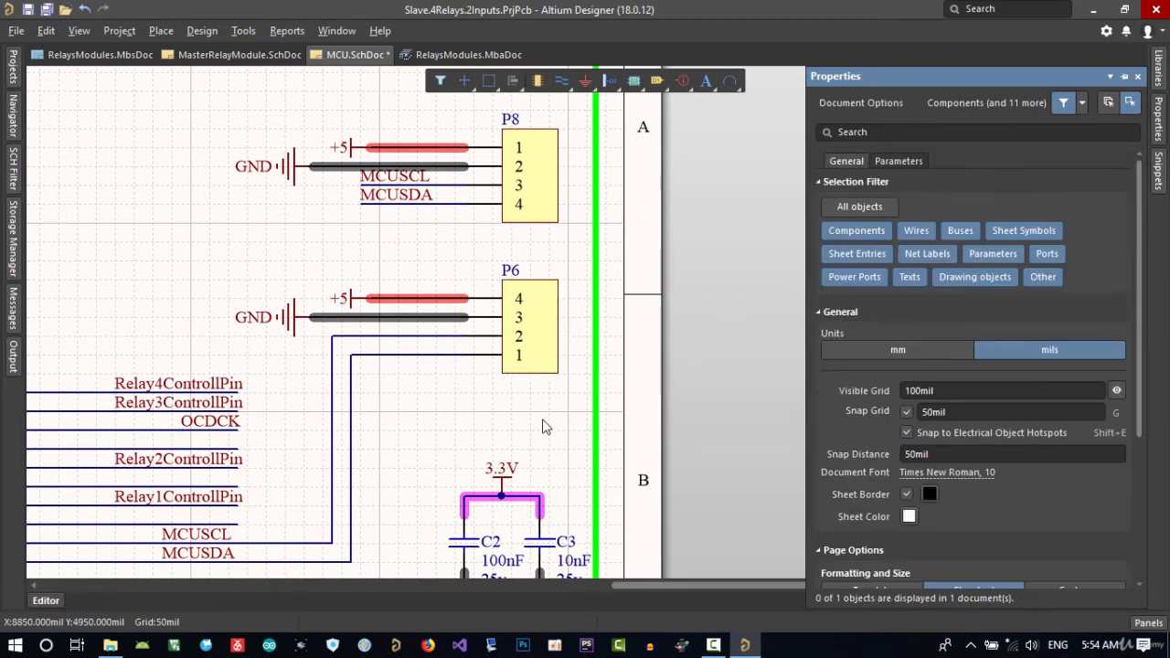
Add a new parameter named System with the value Connector to connector P6.
left_click(544, 340)
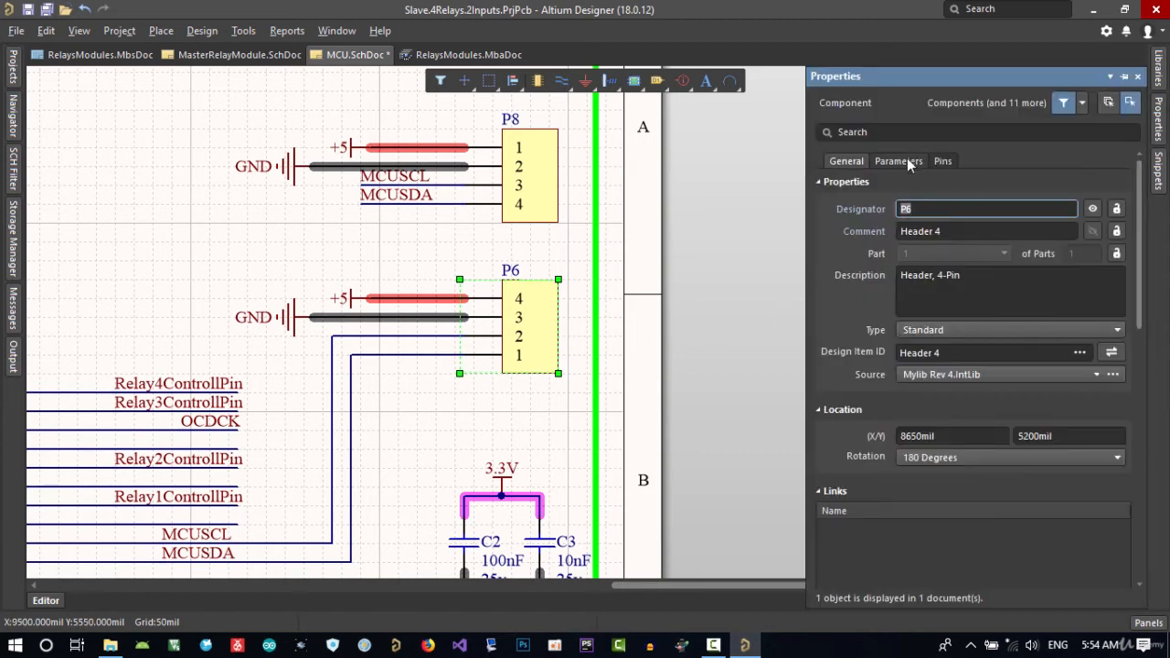
left_click(901, 161)
scroll(1069, 524, "down", 3)
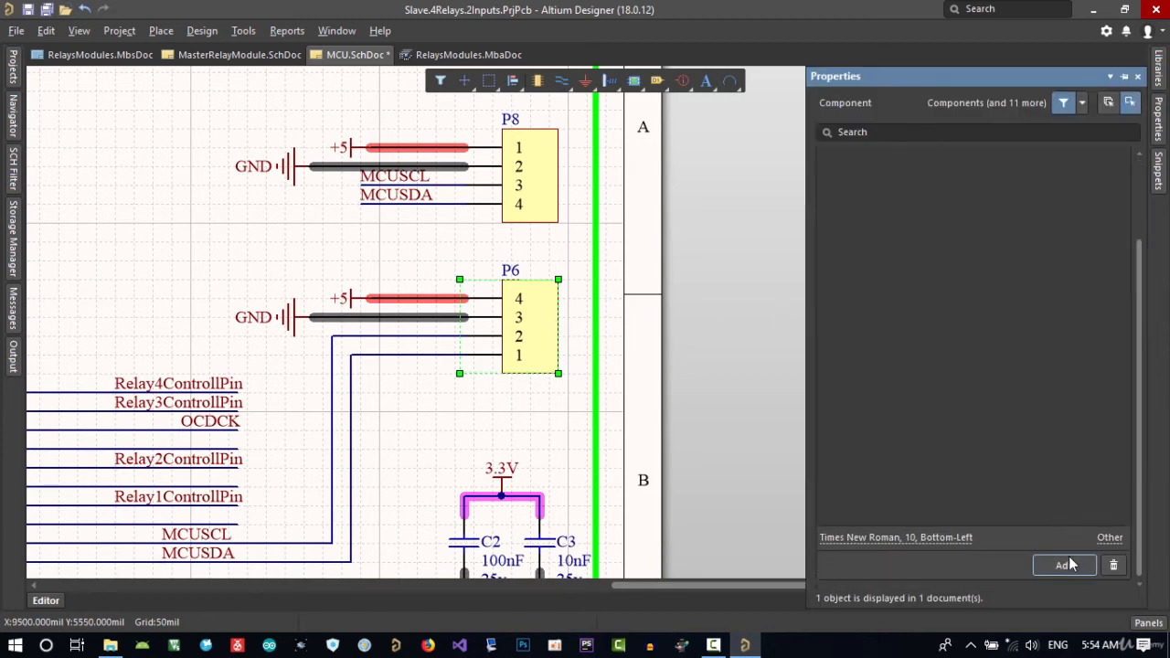
left_click(1066, 565)
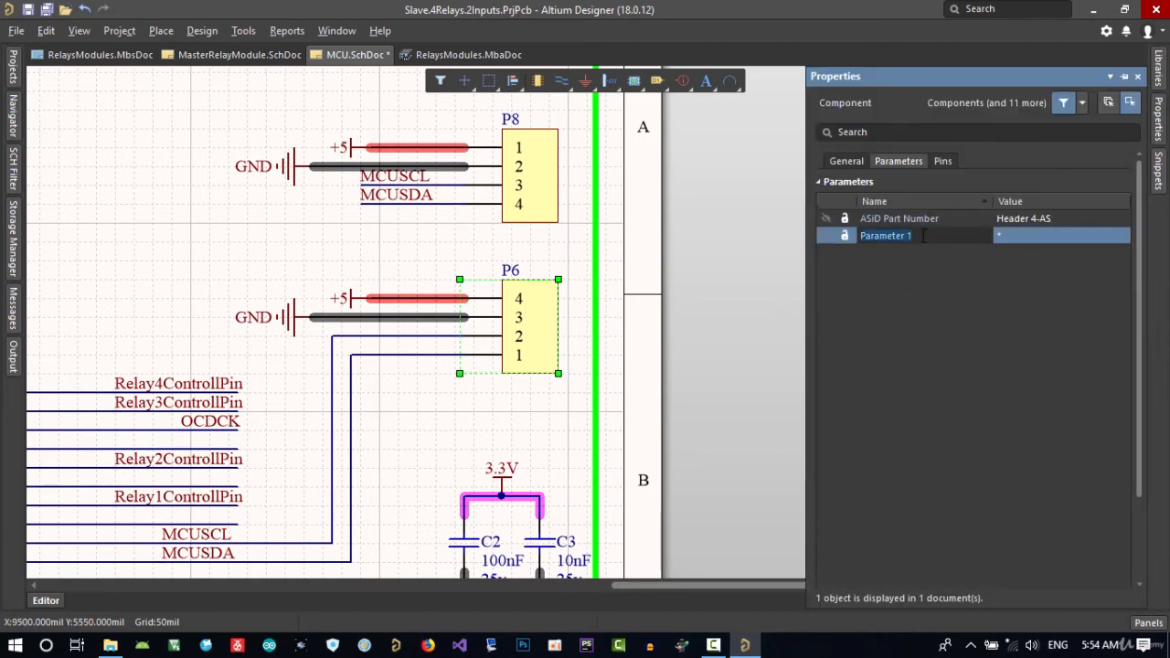
type("System")
left_click(1026, 238)
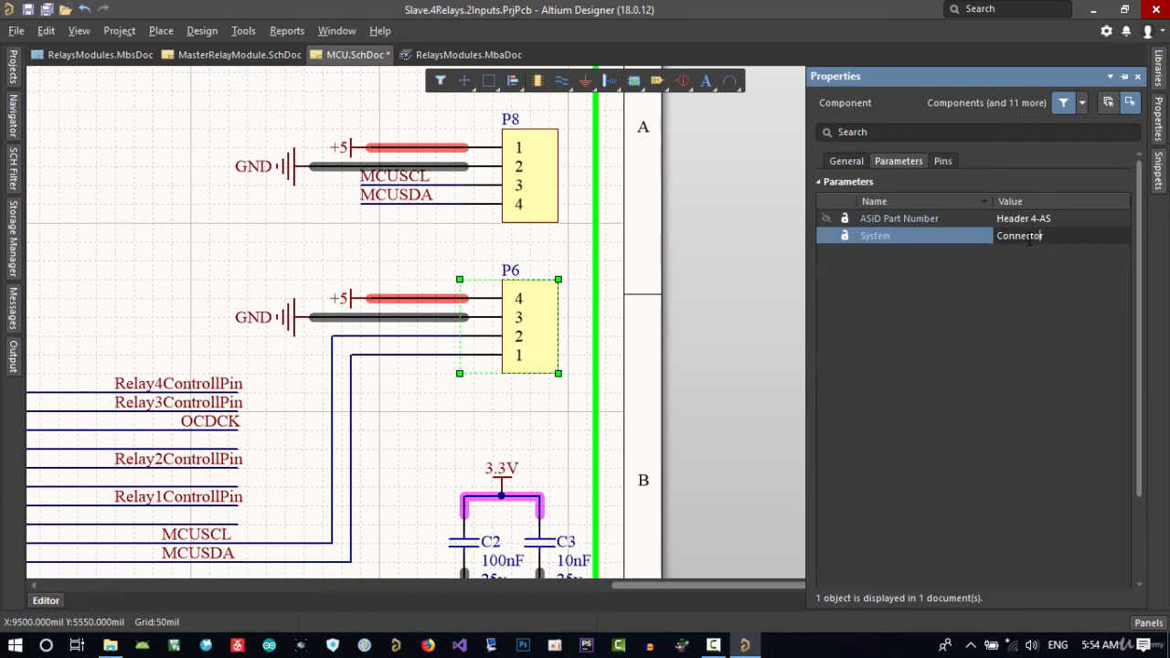
Import from the child projects into RelaysModules.MbsDoc and execute the change order adding connectors P6 and P8 to module 1.
right_click_drag(229, 244, 342, 262)
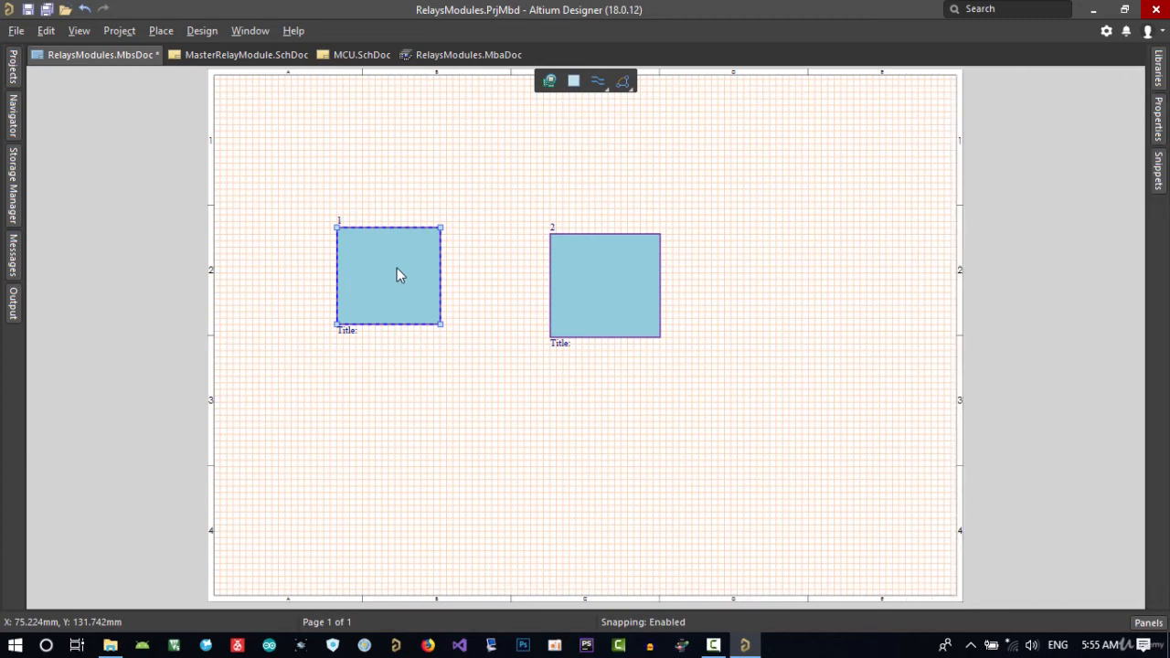
right_click(399, 273)
mouse_move(439, 304)
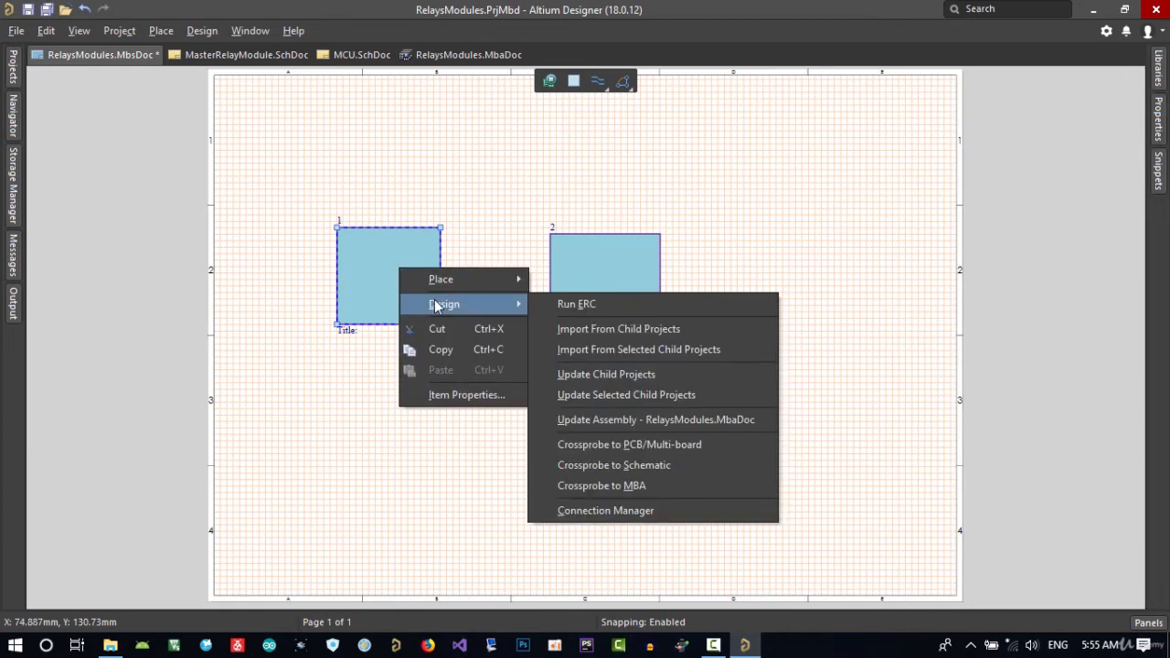
left_click(632, 332)
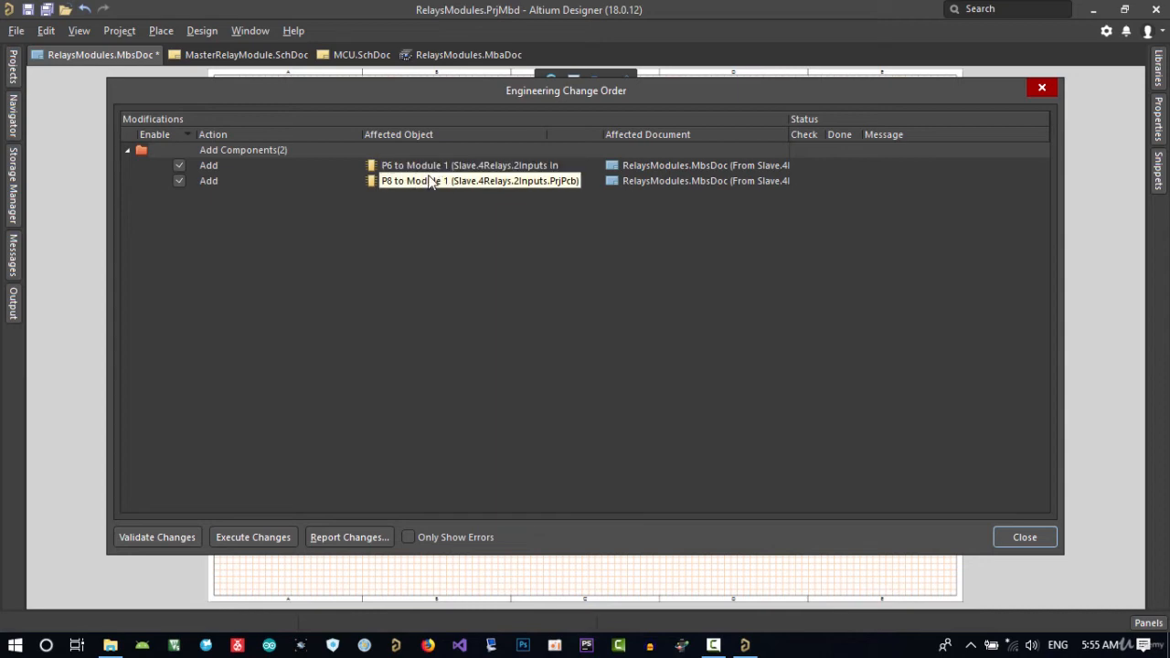
left_click(251, 537)
left_click(1024, 537)
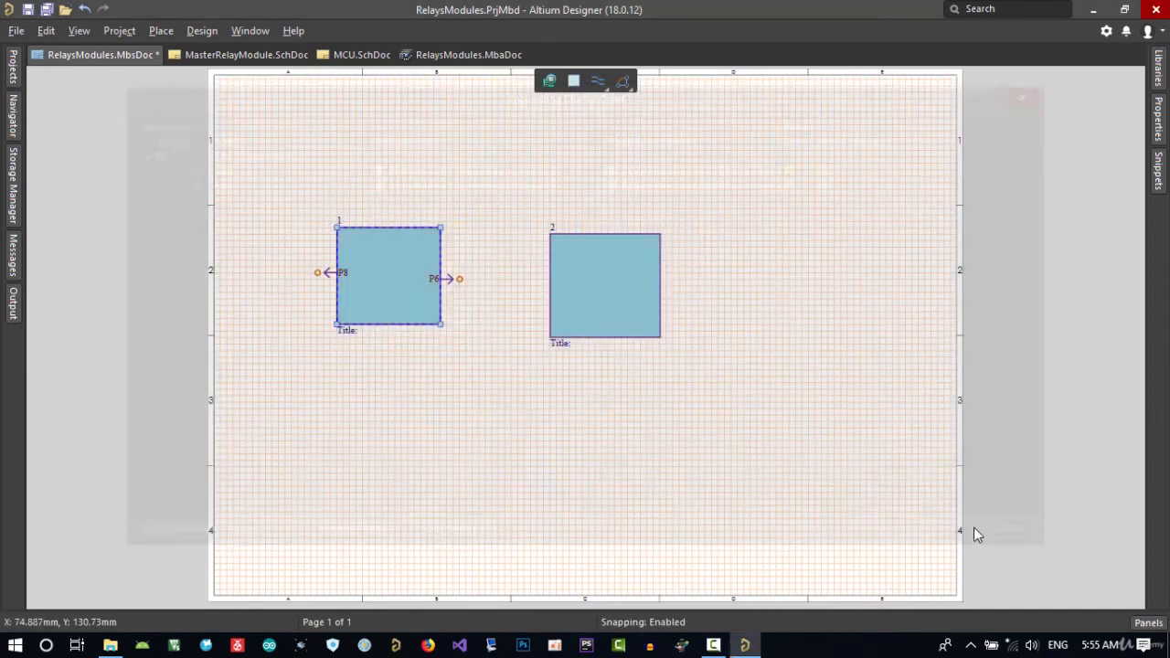
Examine module 1's connector entries against P6 and P8 in MCU.SchDoc and P3 in MasterRelayModule.SchDoc.
scroll(430, 289, "up", 2, "ctrl")
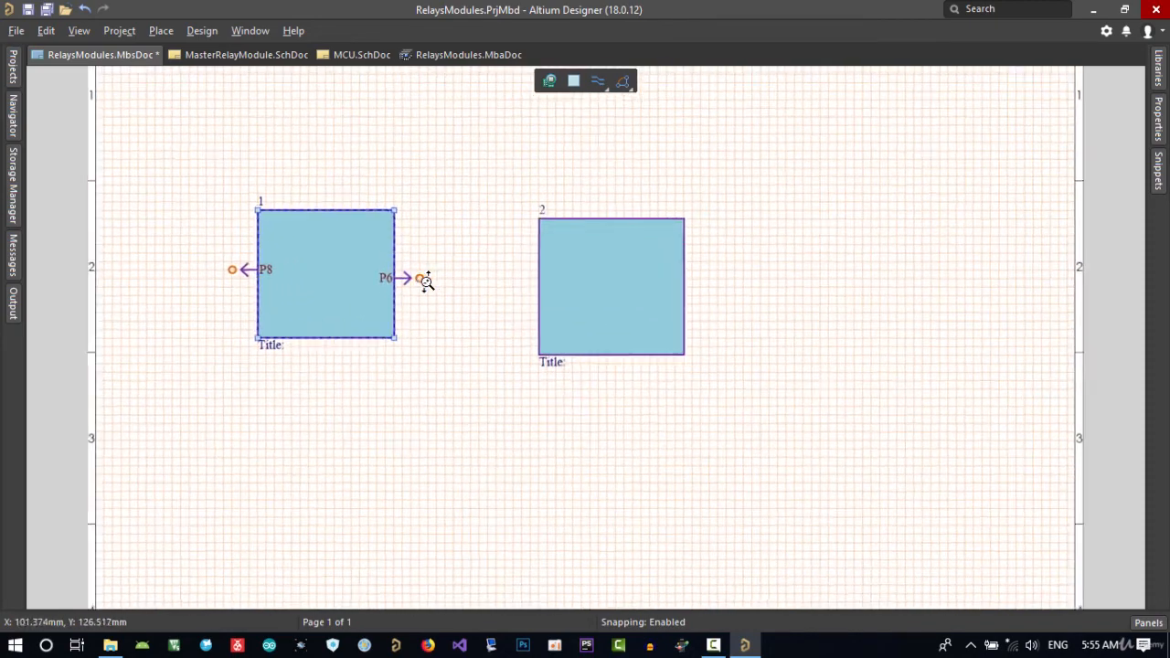
double_click(324, 301)
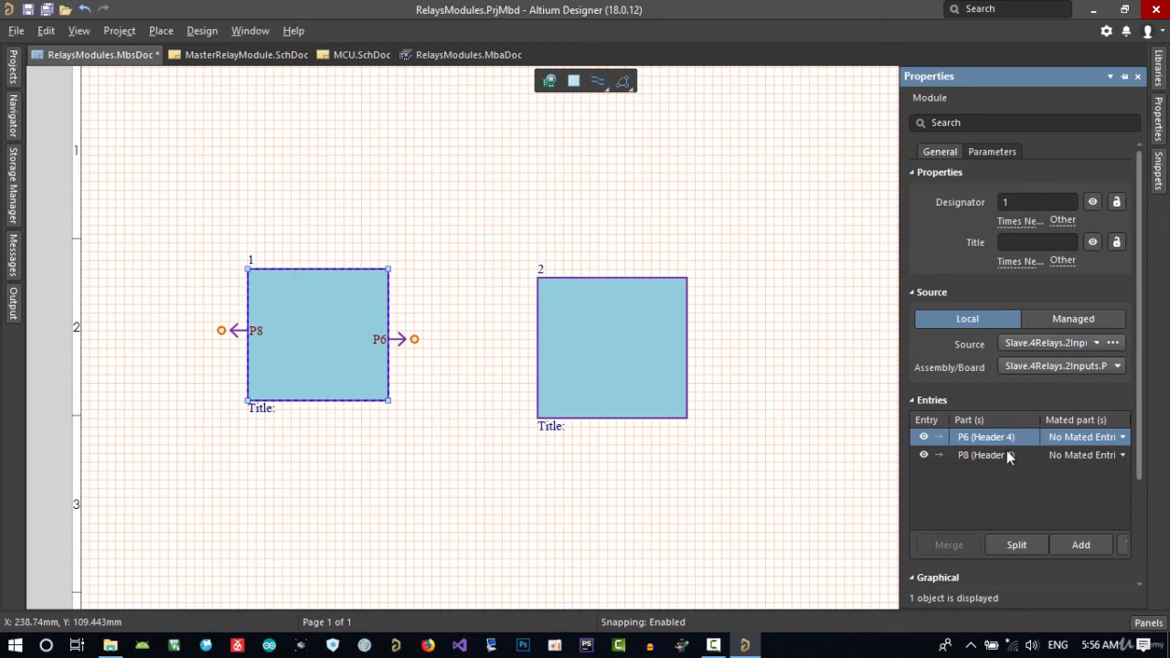
left_click(352, 57)
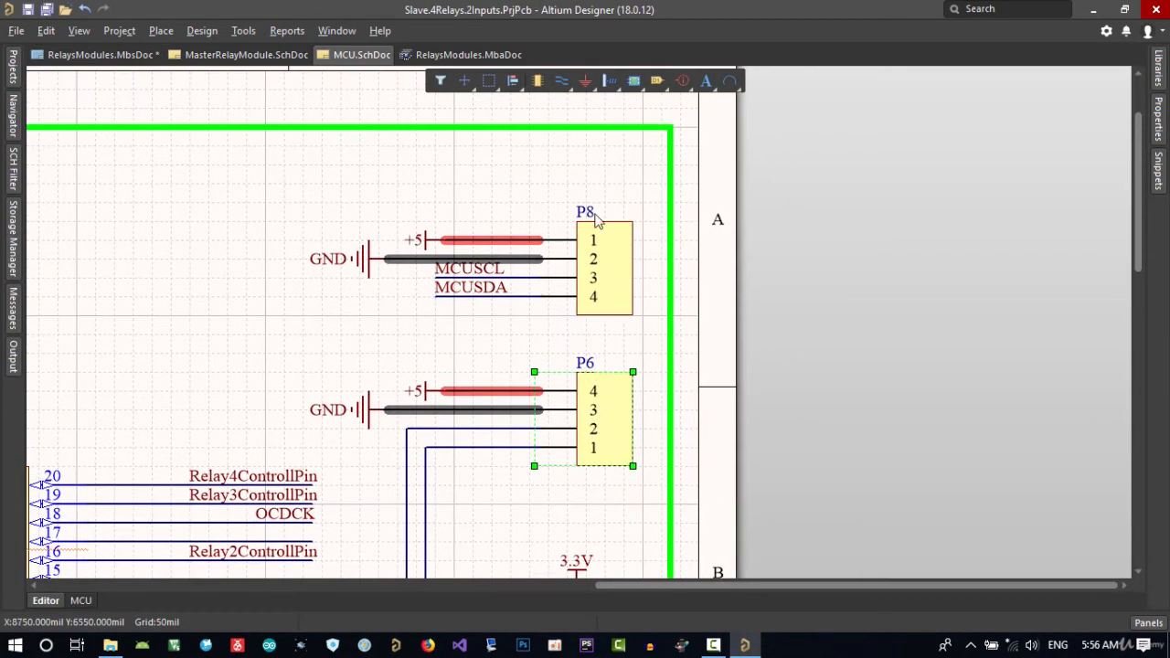
scroll(619, 308, "down", 4, "ctrl")
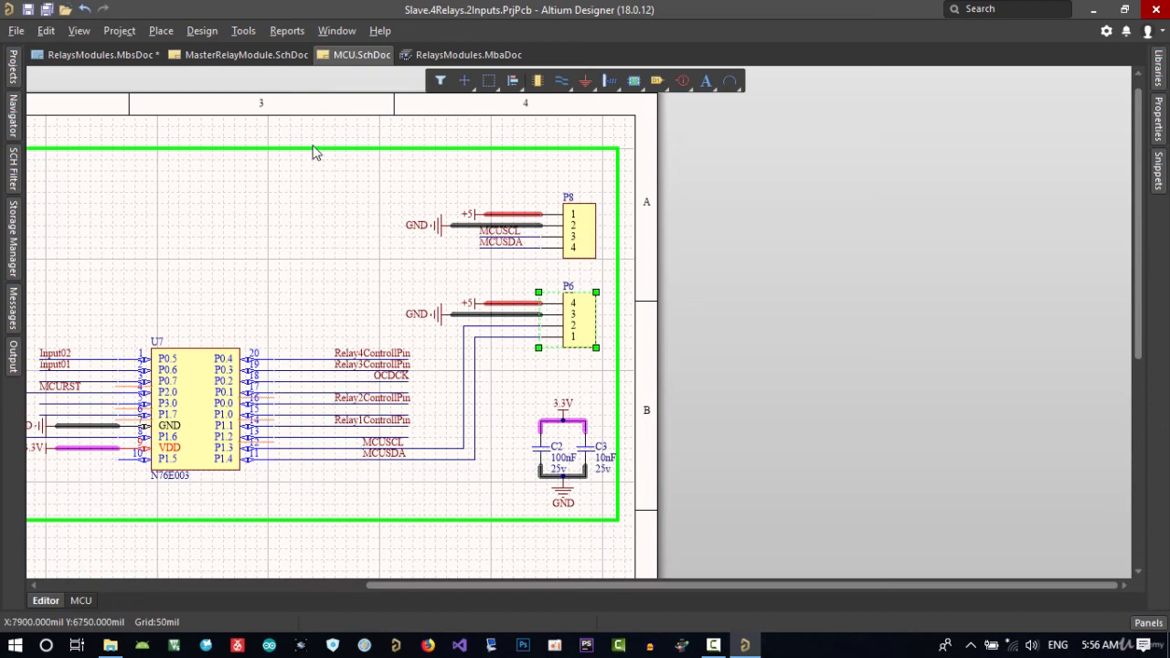
left_click(110, 54)
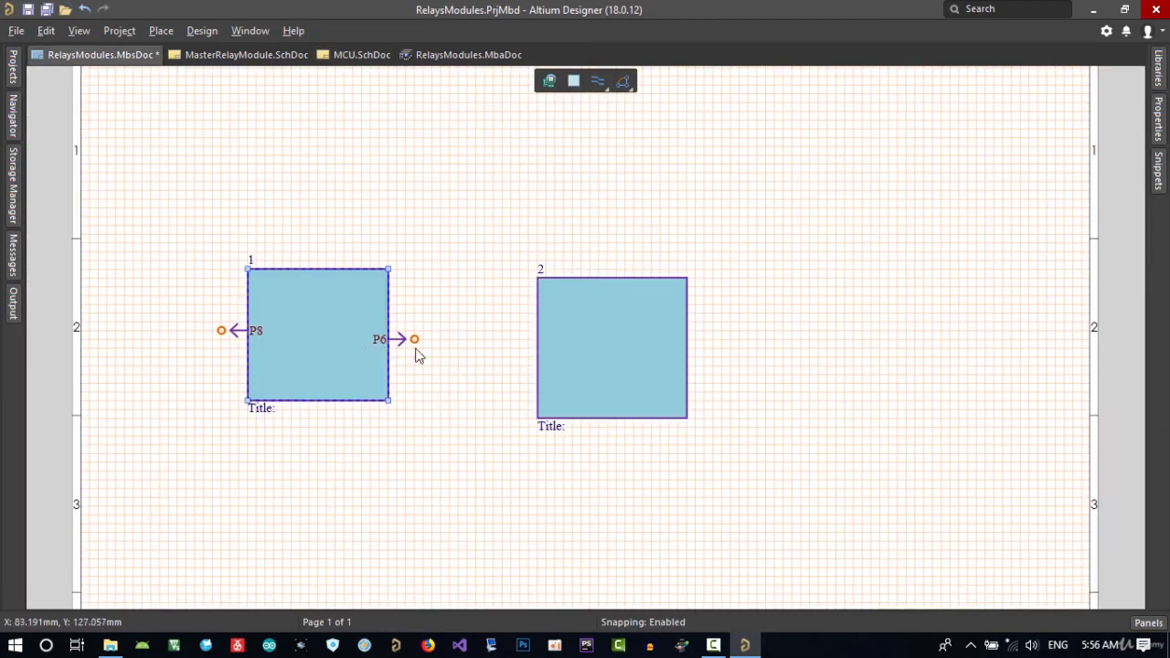
left_click(219, 55)
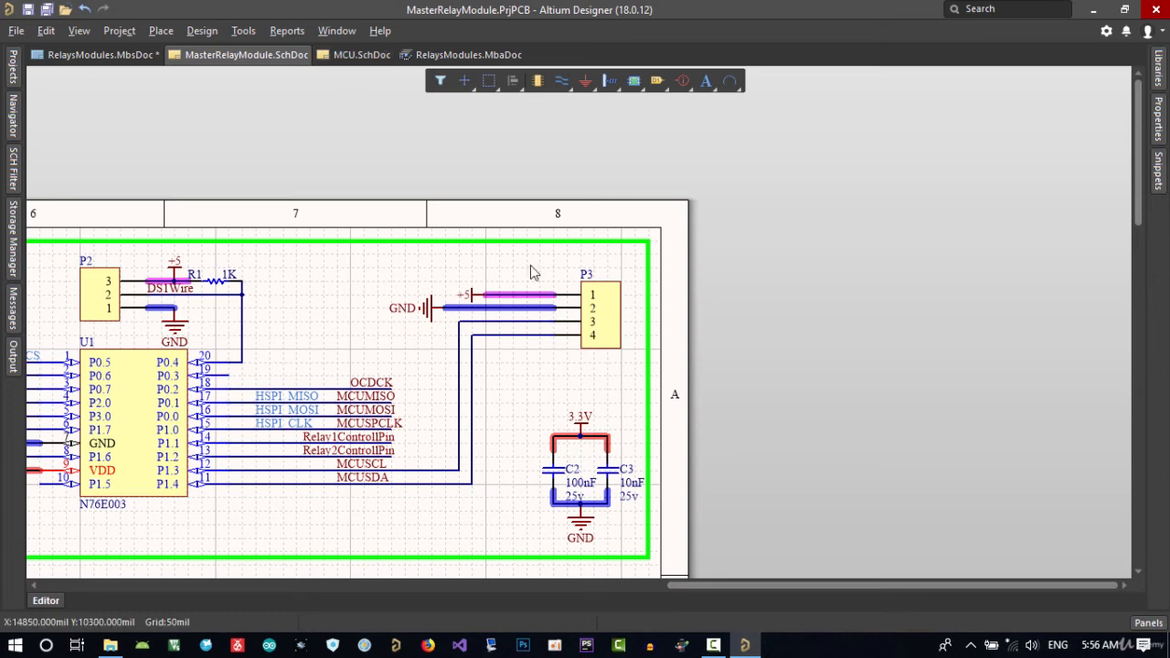
left_click(355, 57)
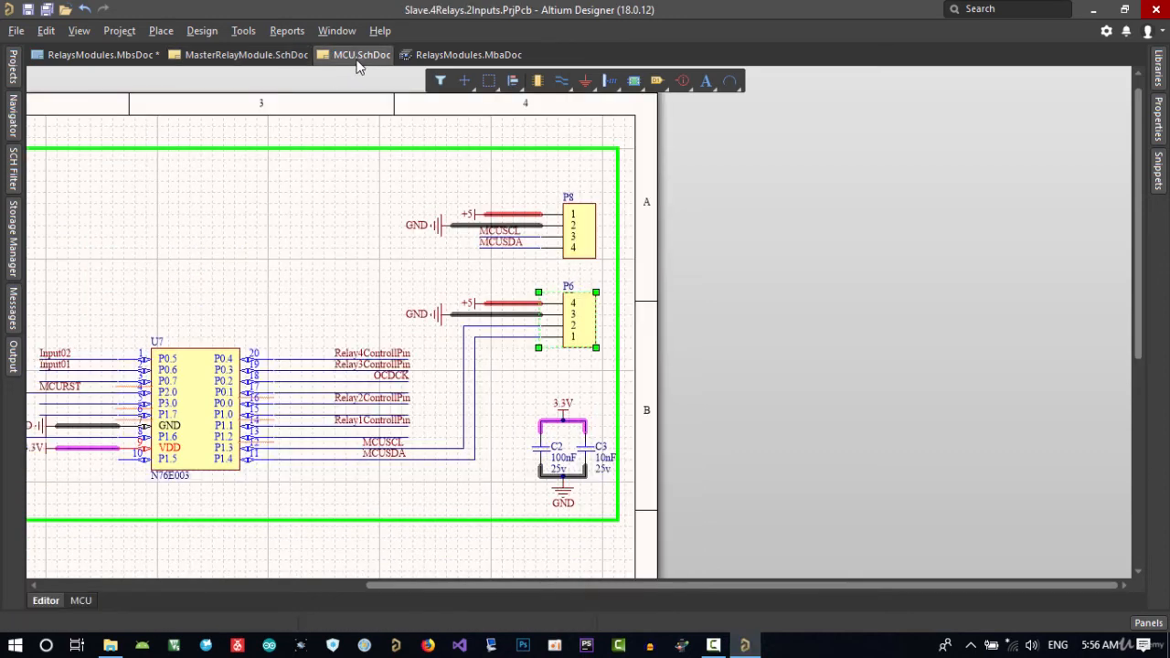
left_click(569, 300)
Set the title of module 1 in RelaysModules.MbsDoc to Slave.
left_click(99, 55)
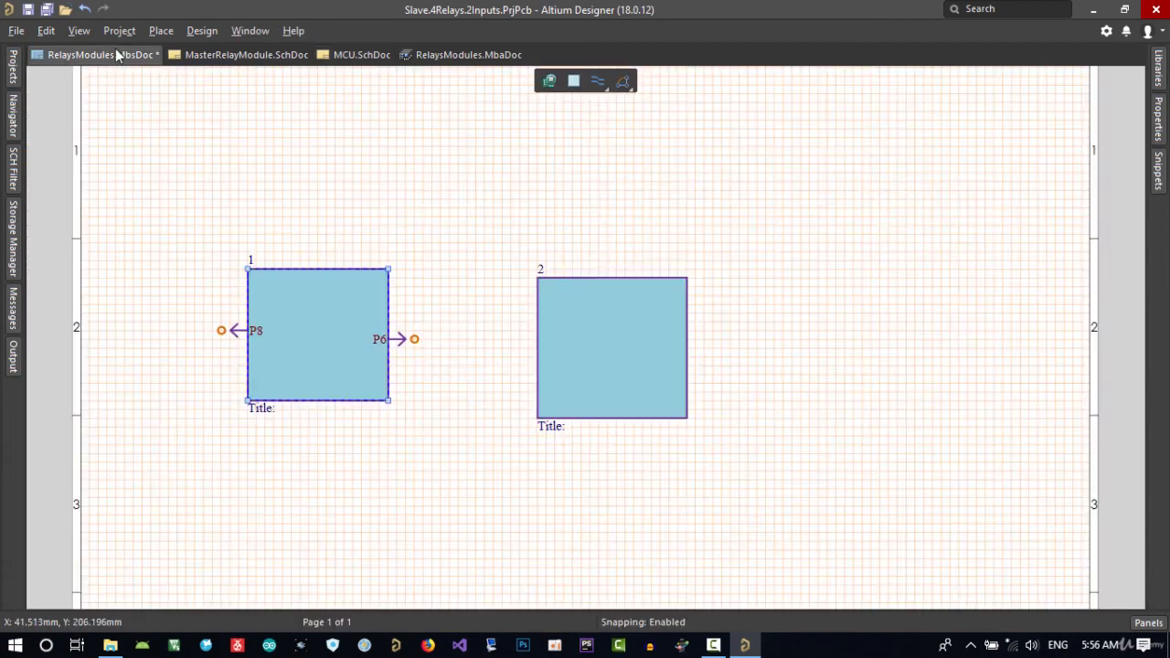
left_click(618, 333)
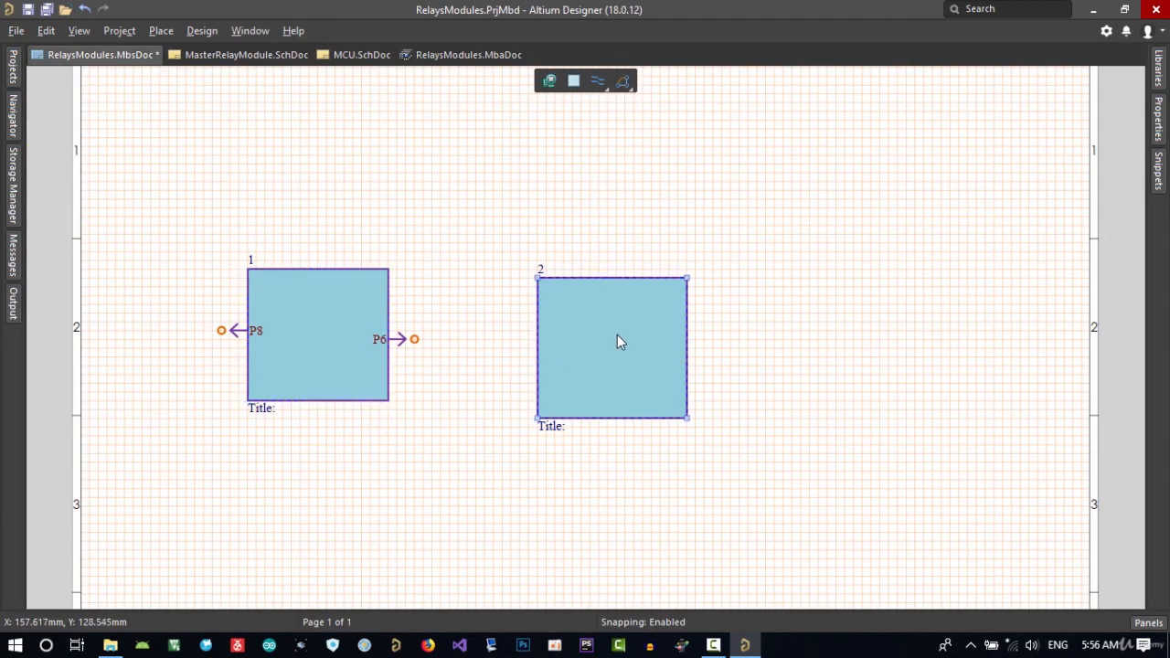
double_click(256, 409)
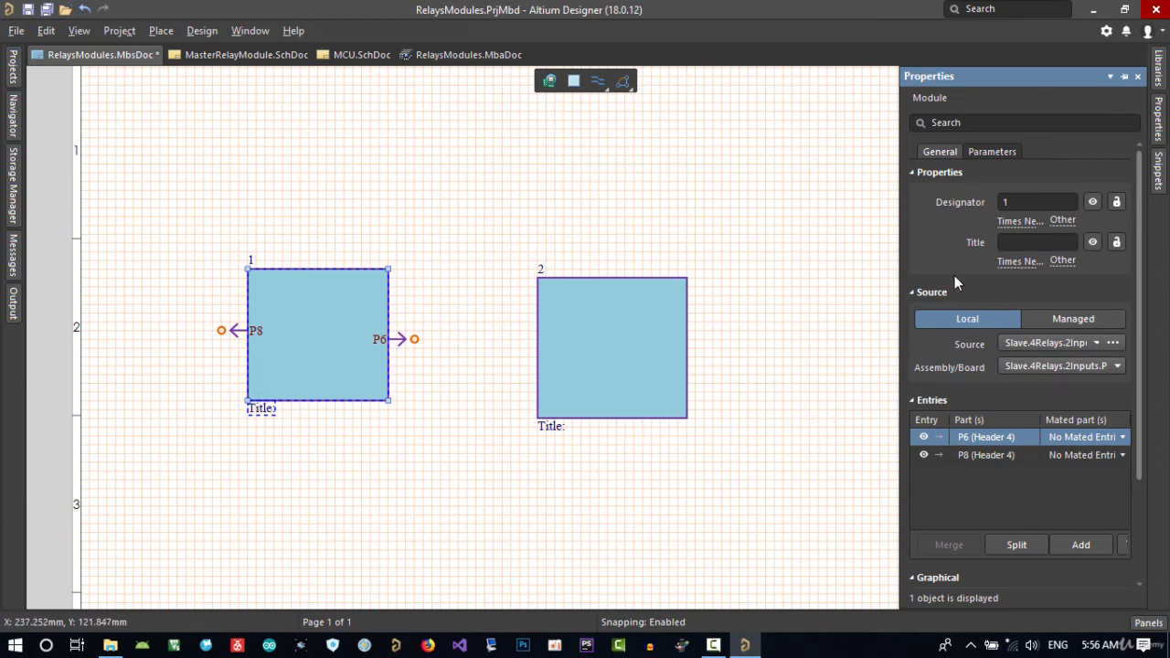
left_click(1013, 243)
type("M")
type("ave")
key("Return")
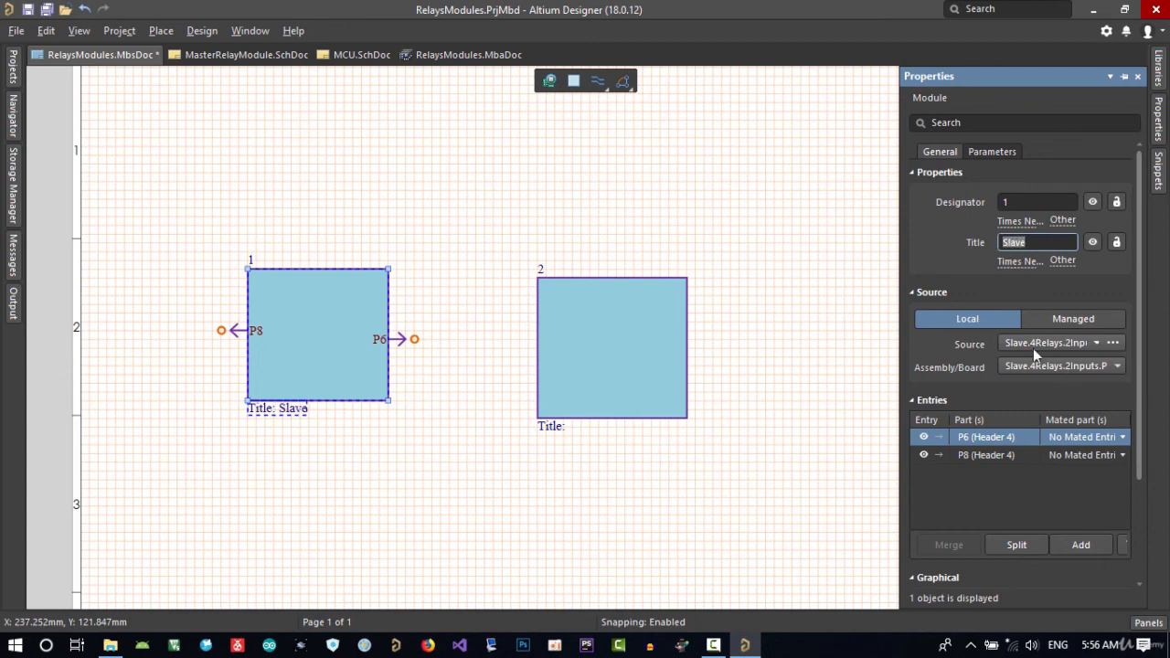
Set the title of module 2 to Master.
left_click(596, 384)
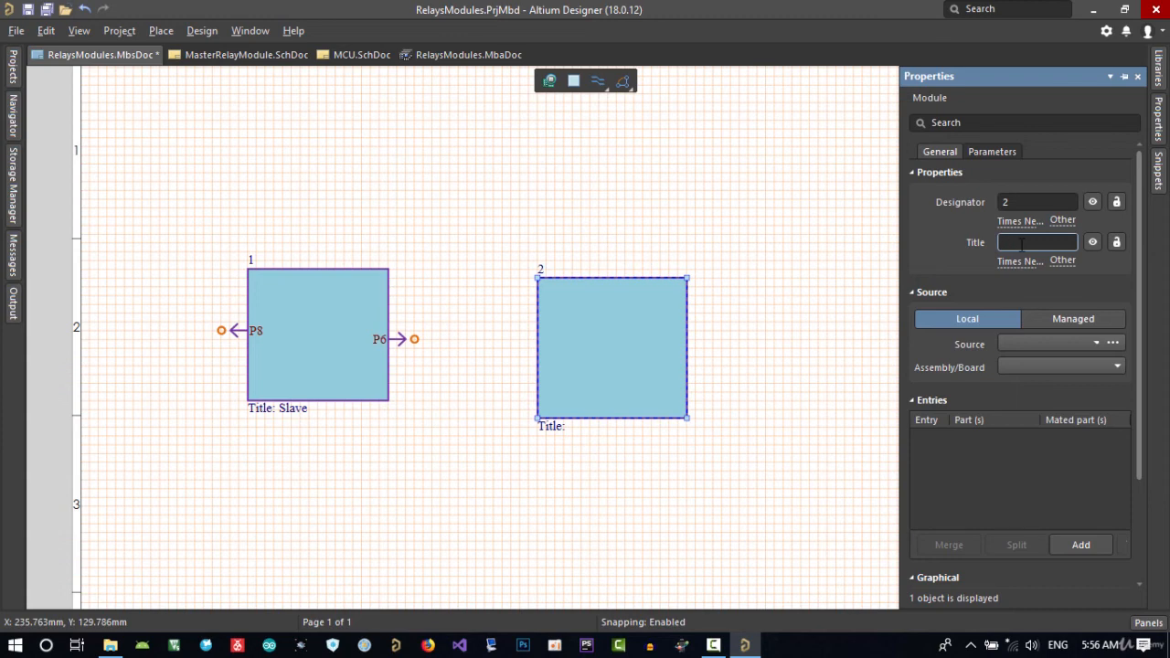
type("Master")
key("Return")
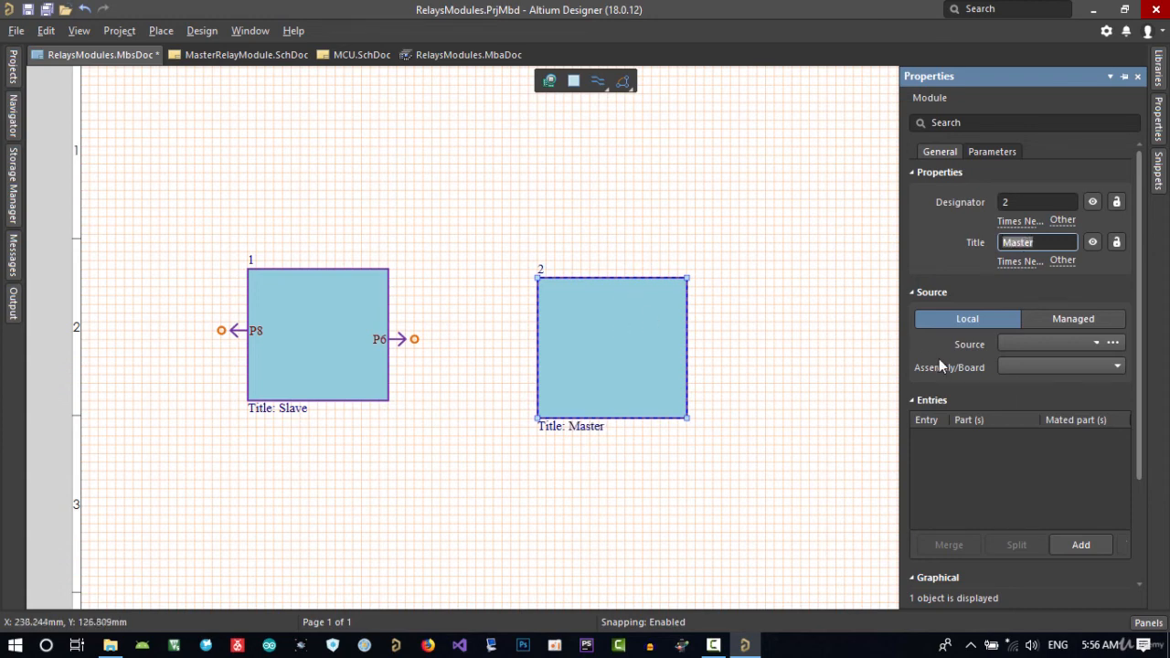
Link the Master module to the local source project MasterRelayModule.PrjPCB in the PCB\Master folder.
left_click(1112, 344)
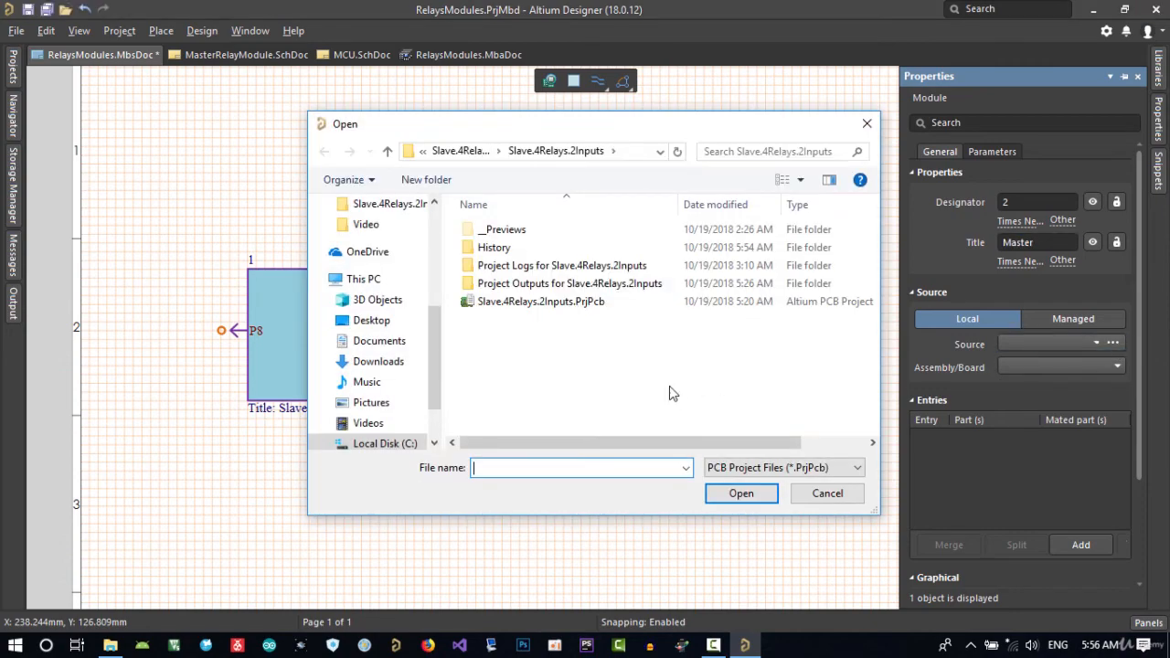
left_click(460, 150)
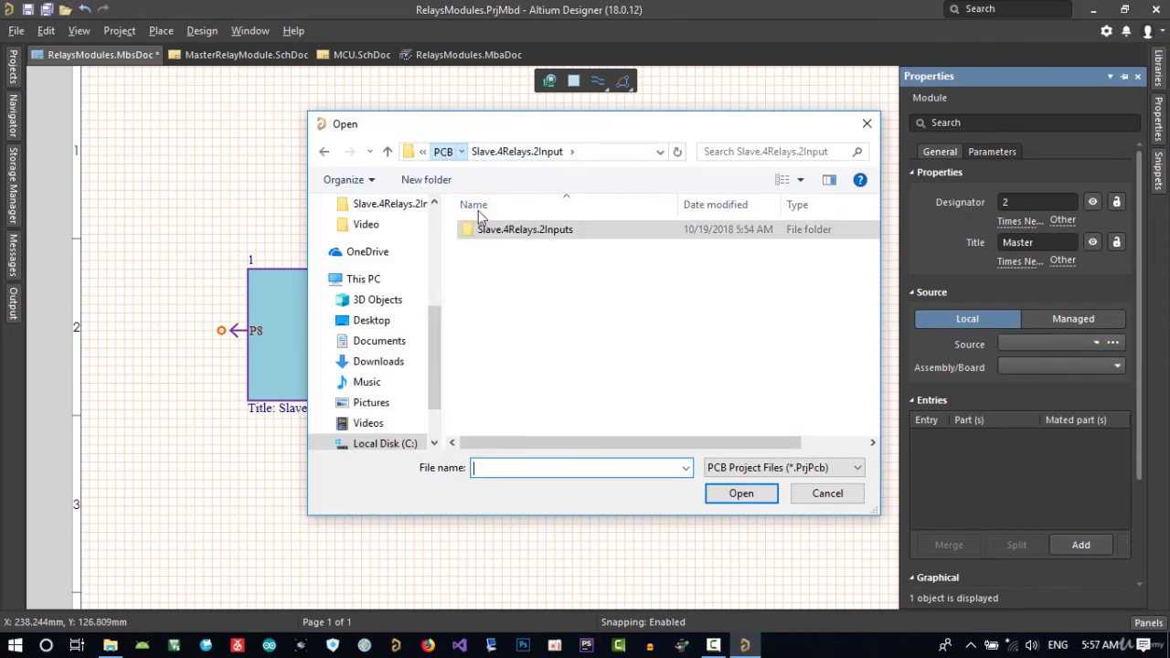
left_click(440, 151)
double_click(493, 248)
left_click(516, 319)
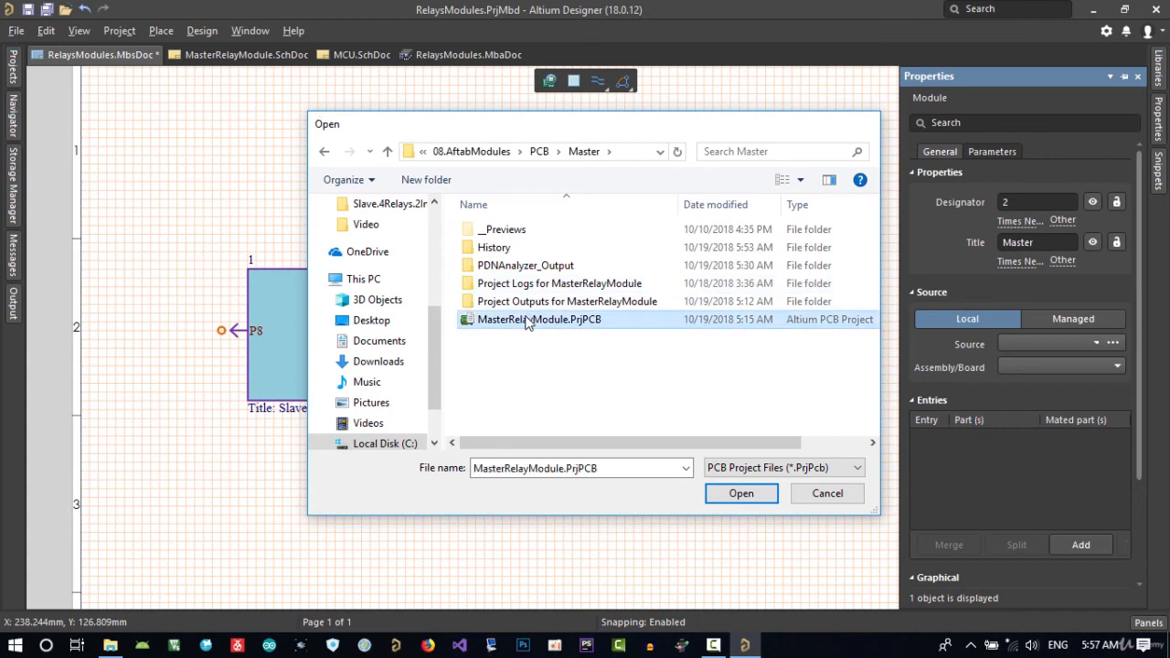
left_click(742, 493)
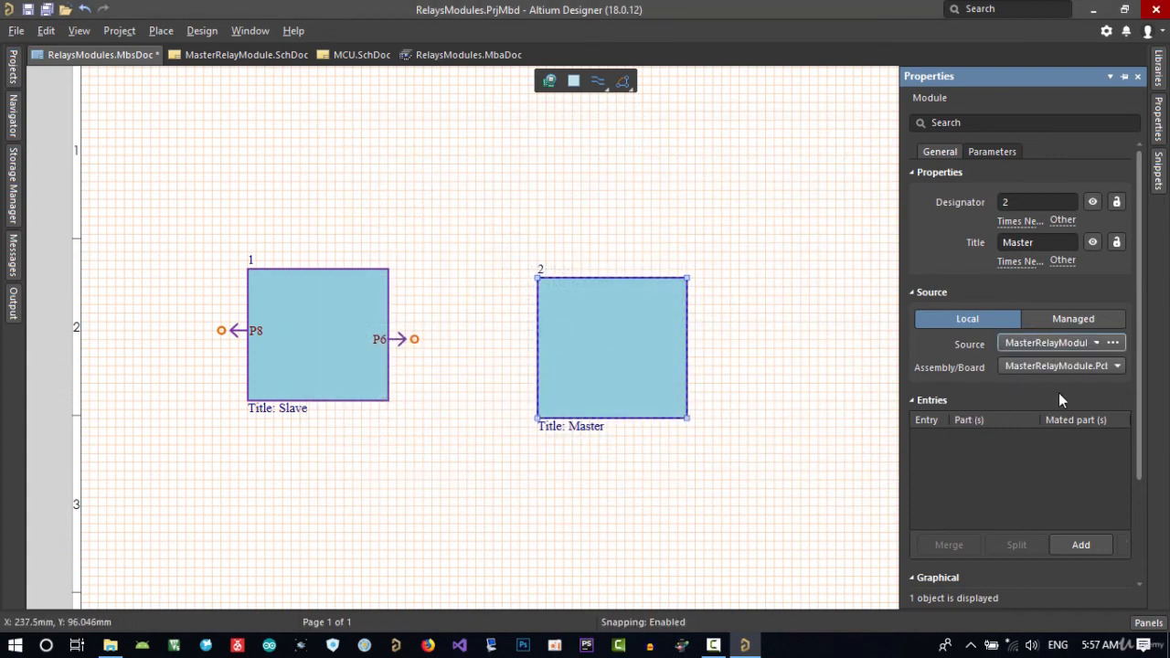
Import from the child projects and execute the change order adding connector P3 to module 2.
right_click(638, 330)
mouse_move(663, 364)
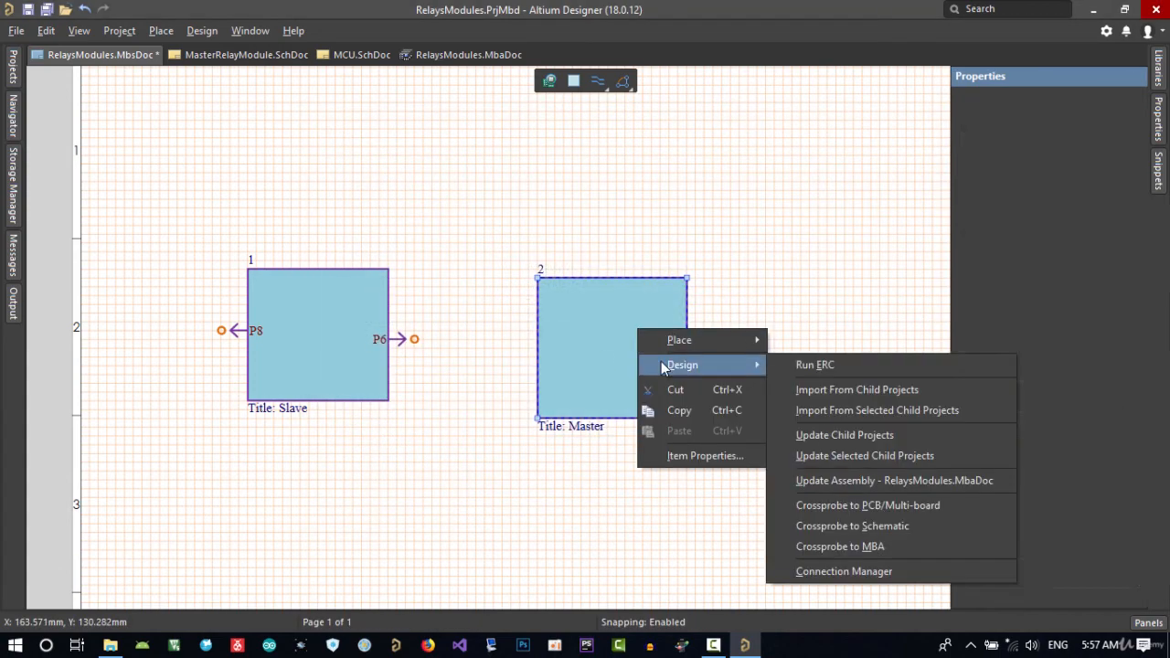
left_click(859, 388)
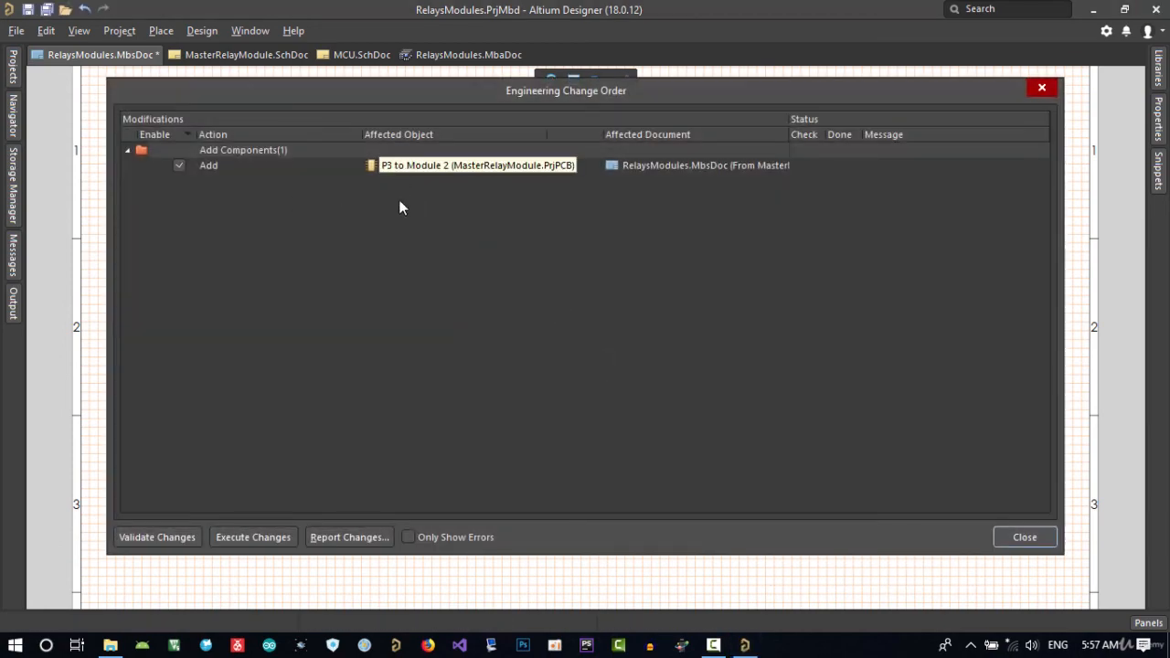
left_click(274, 537)
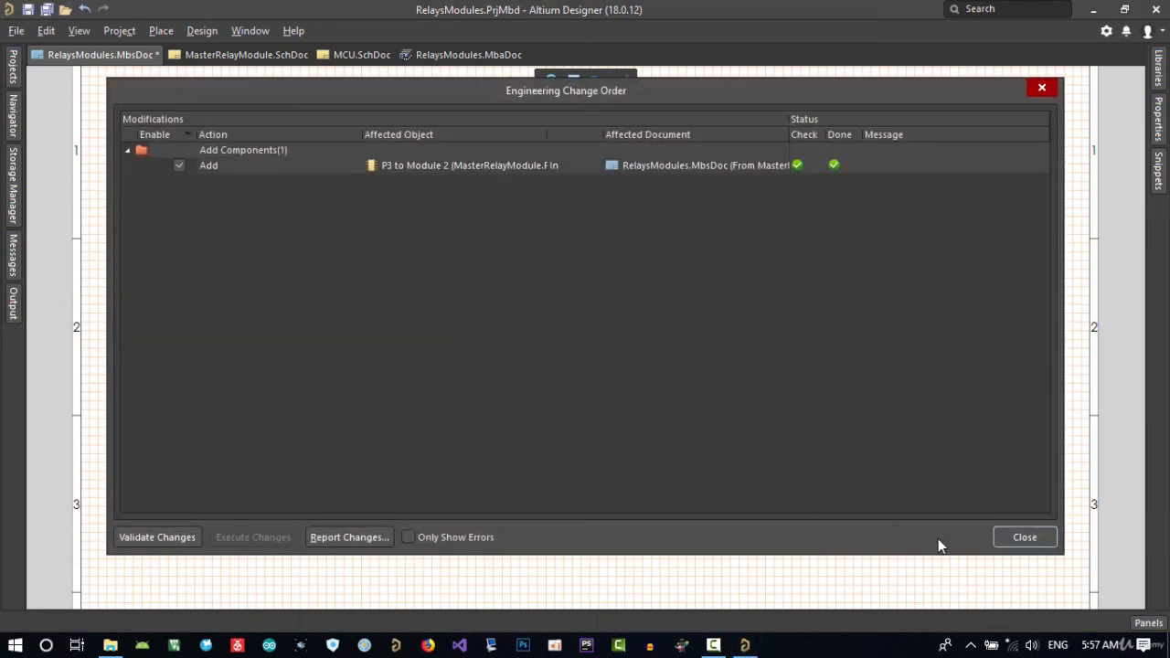
left_click(1016, 539)
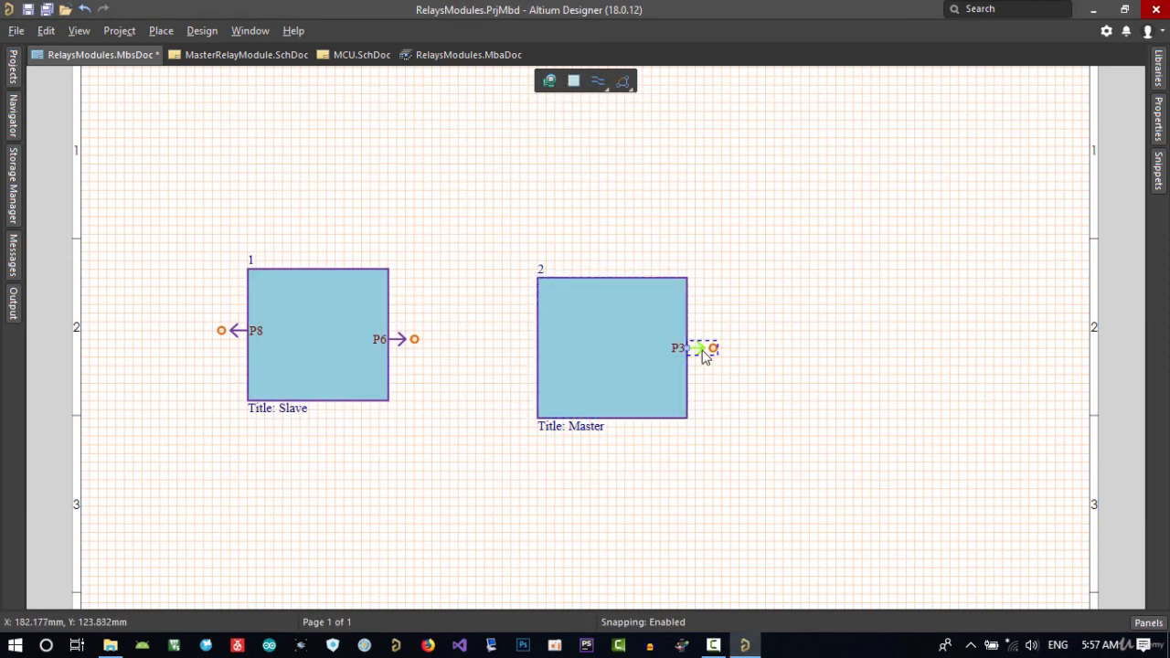
Move entry P3 to the Master module's edge facing the Slave module and join it to P6 with a direct connection.
left_click(532, 341)
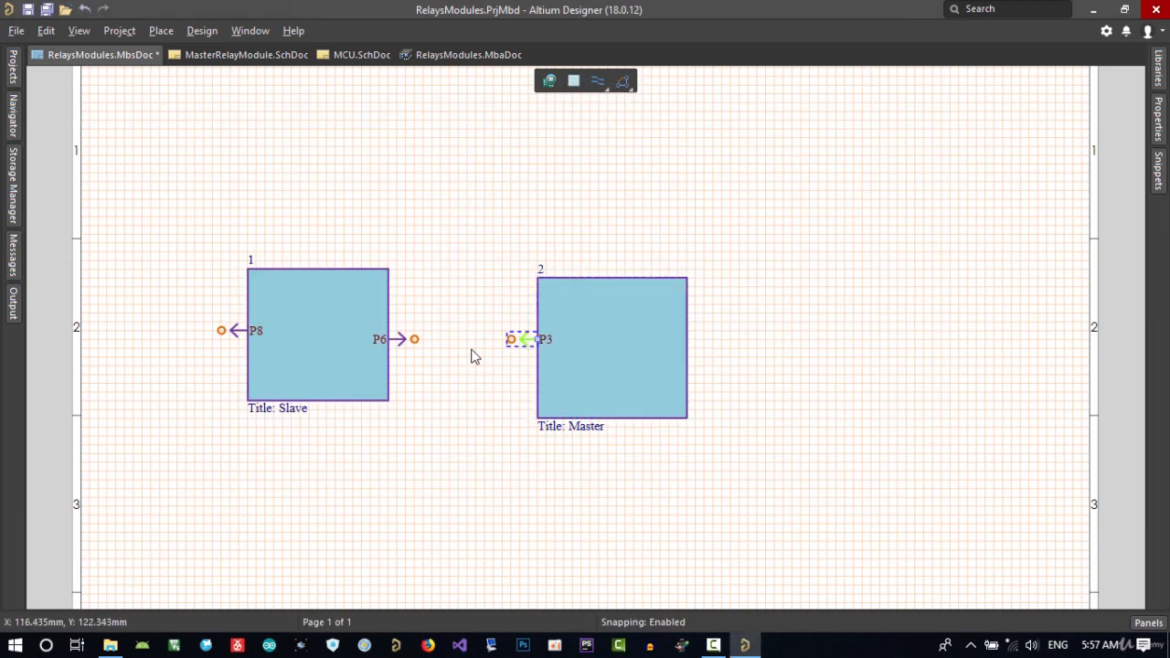
left_click(599, 84)
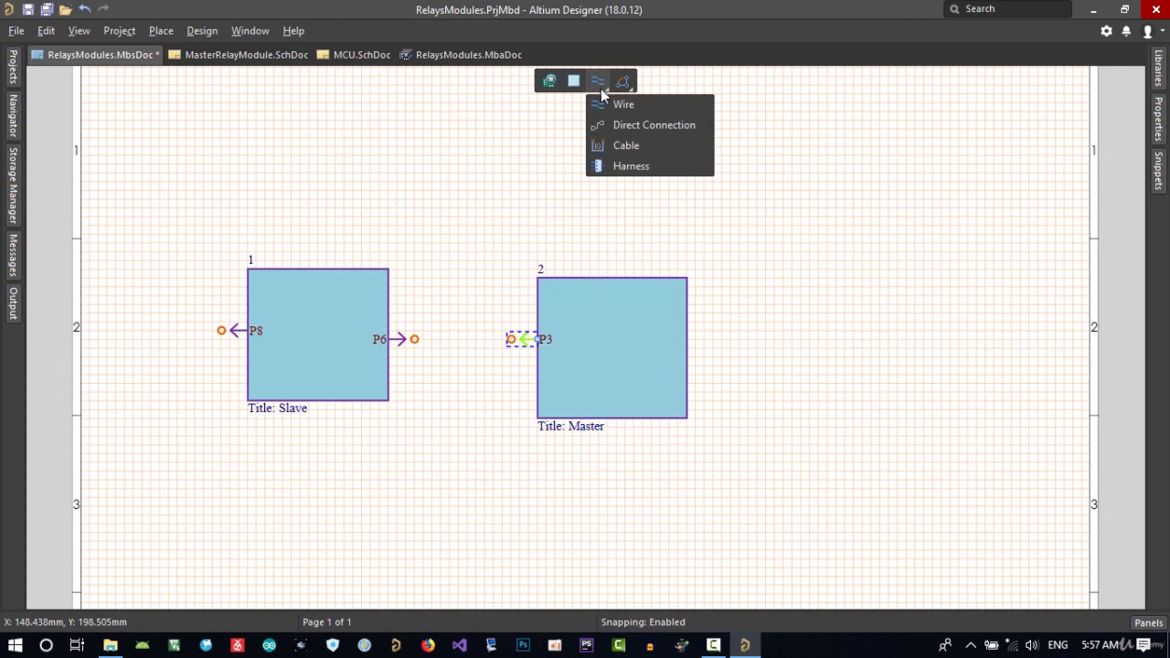
left_click(658, 145)
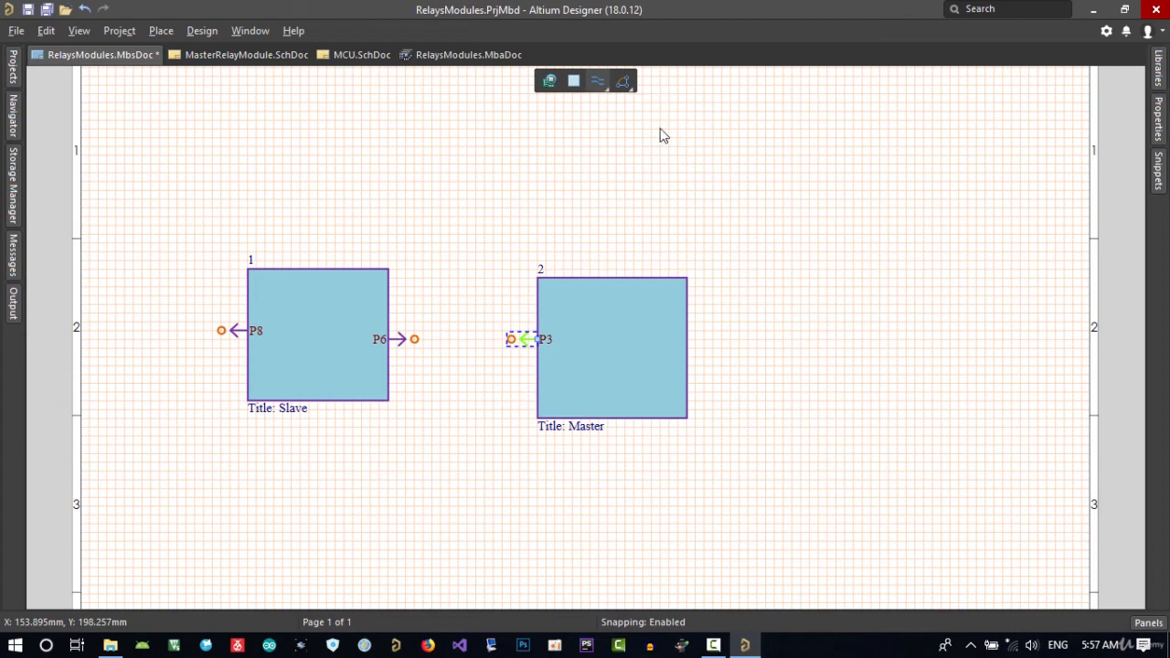
left_click(511, 340)
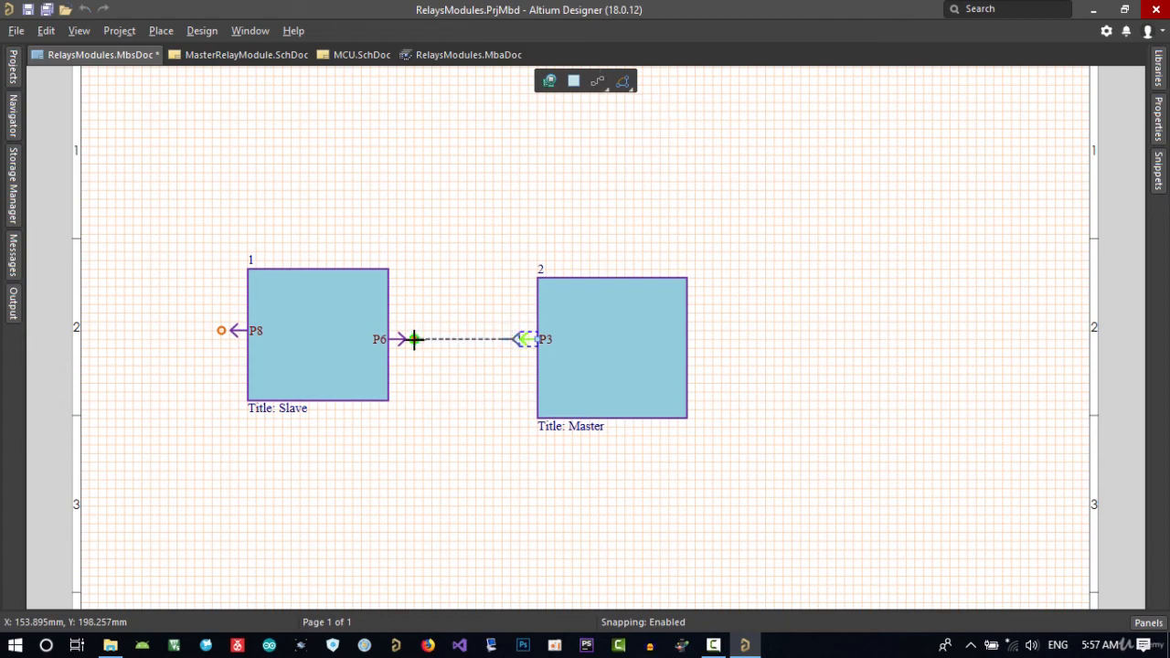
left_click(411, 339)
right_click(477, 380)
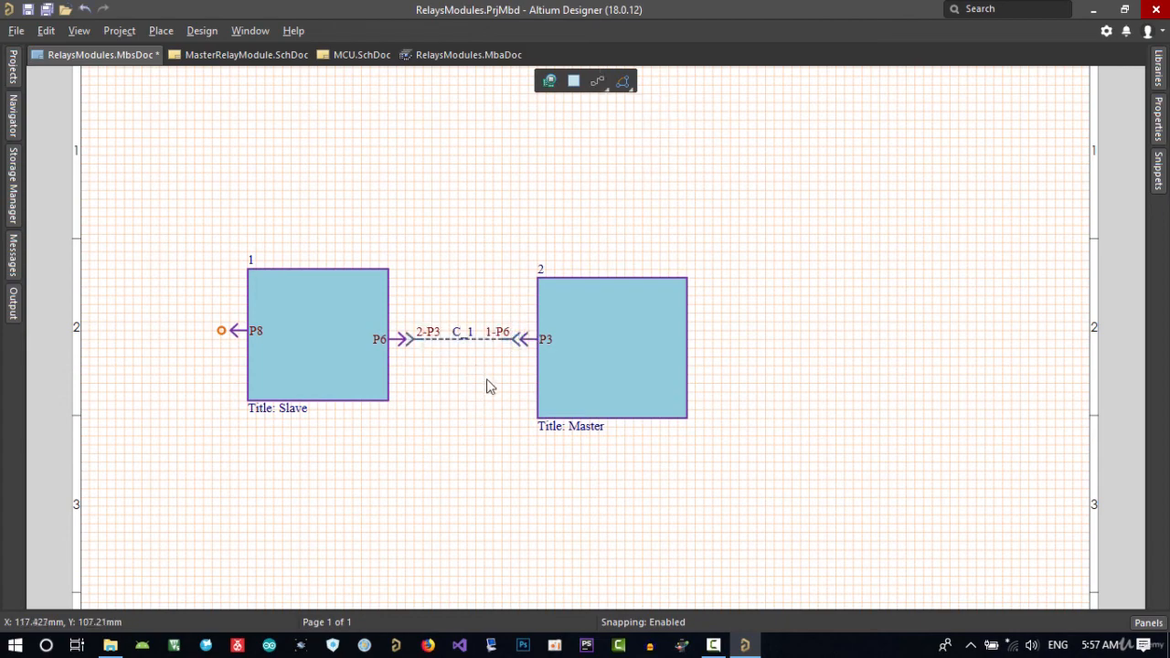
Examine the net and pin assignments of the direct connection between P3 and P6, widening the properties view to read them fully.
double_click(503, 336)
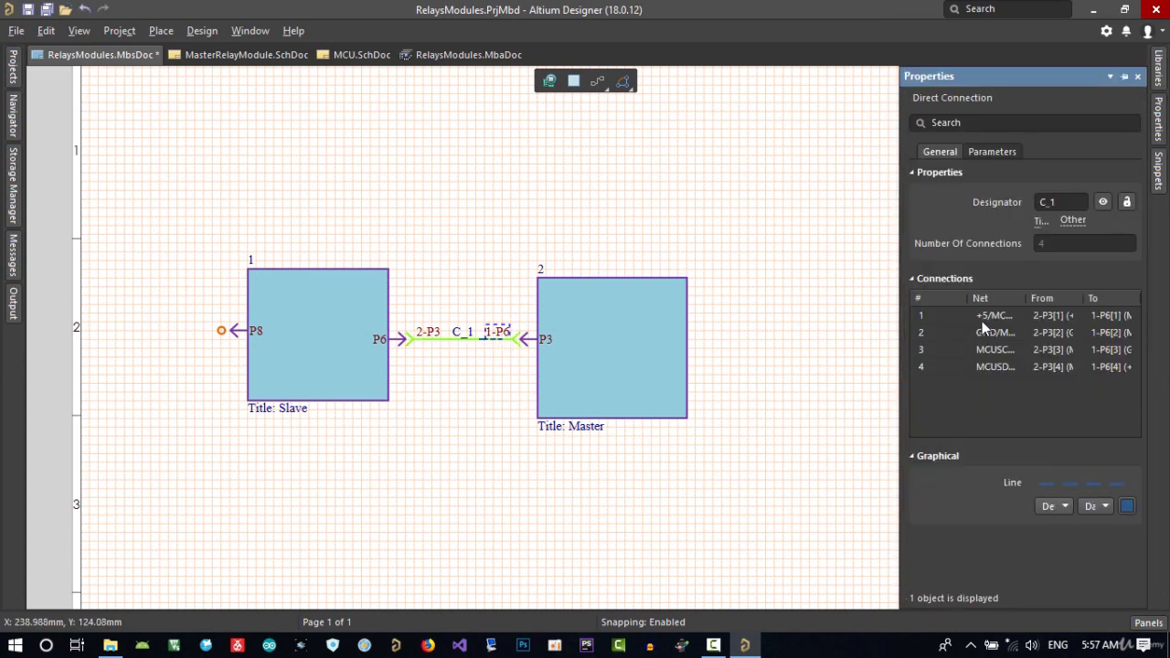
left_click_drag(896, 304, 776, 306)
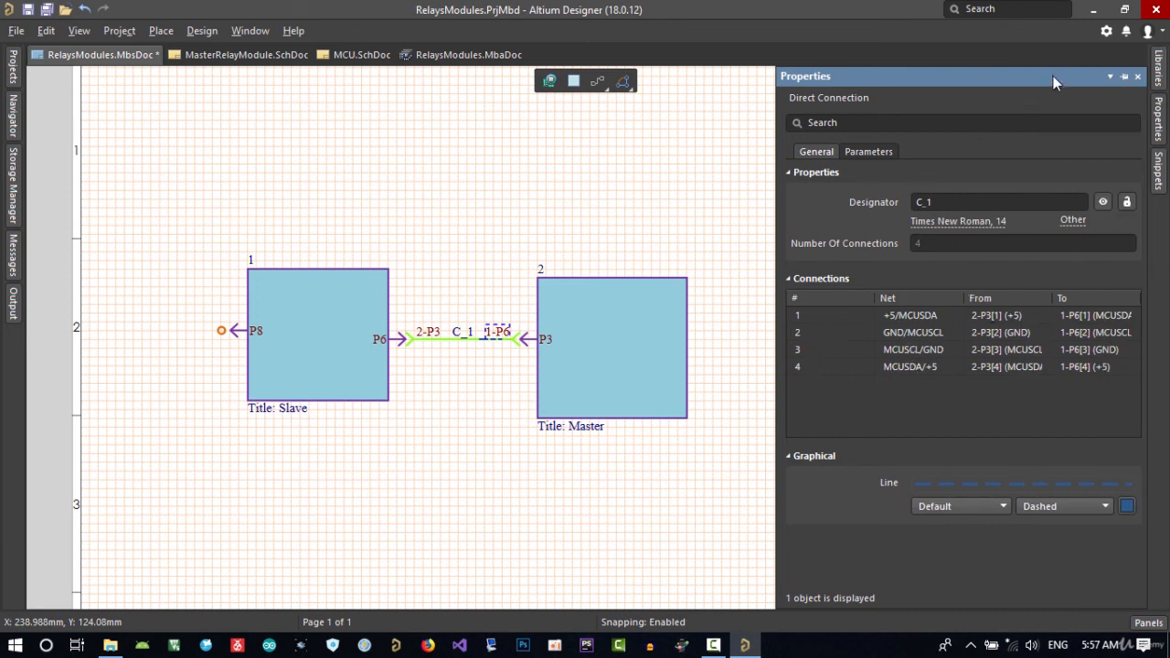
left_click_drag(776, 219, 501, 218)
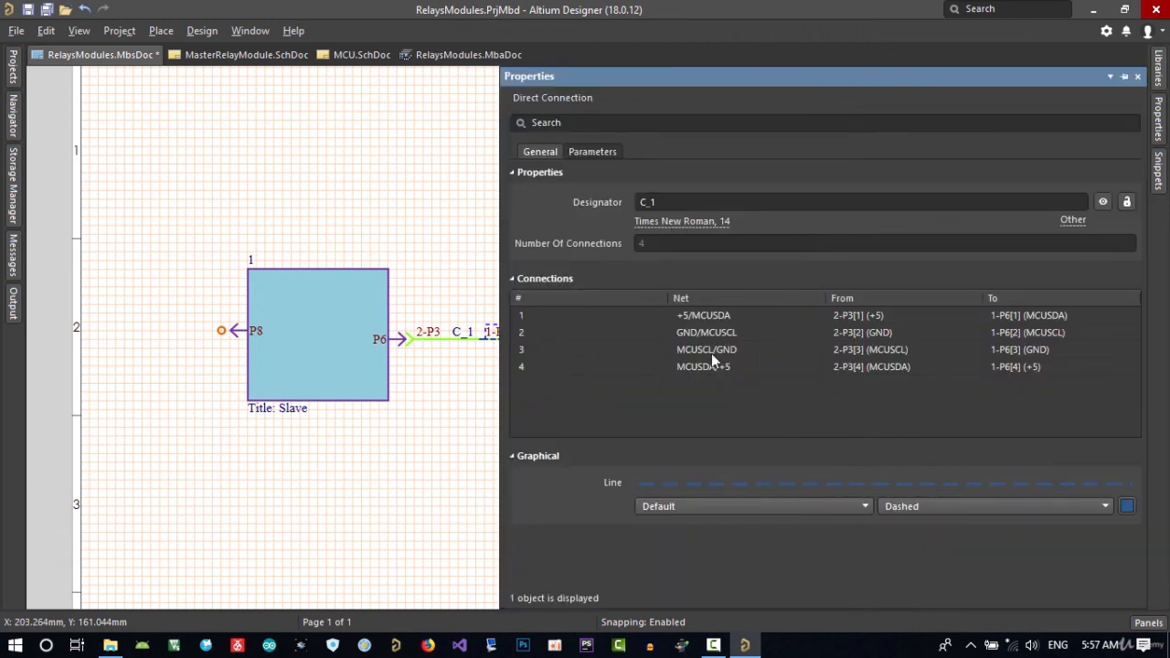